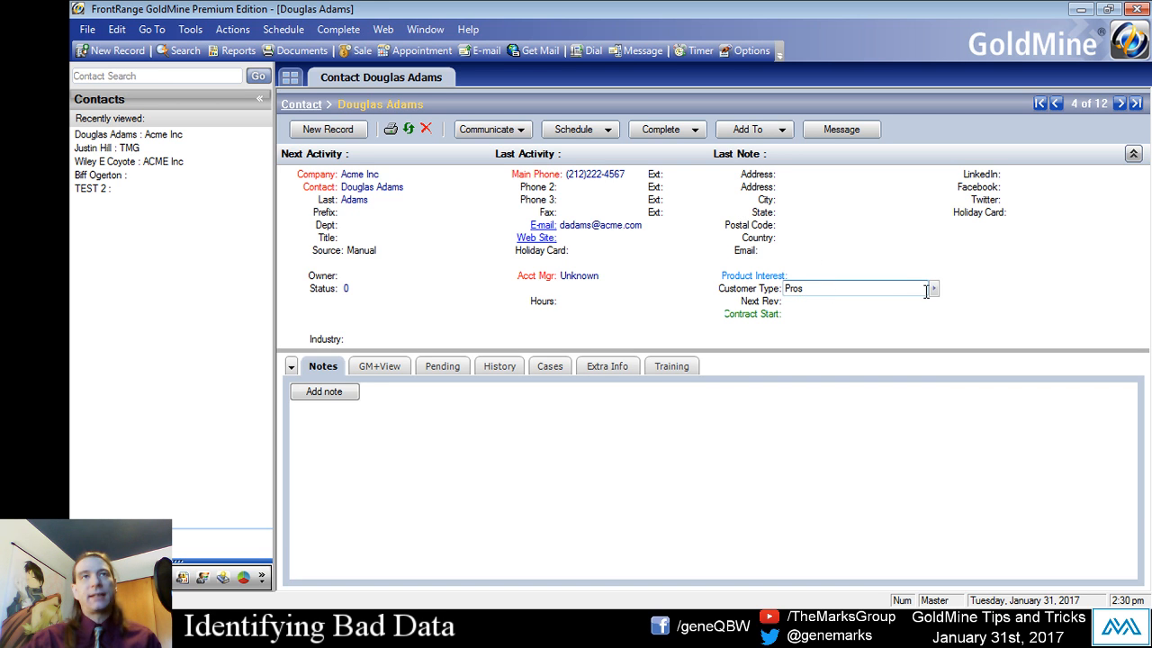
- Review the entries offered in the Customer Type field's lookup list and close it without choosing one
click(933, 288)
drag(997, 260, 616, 212)
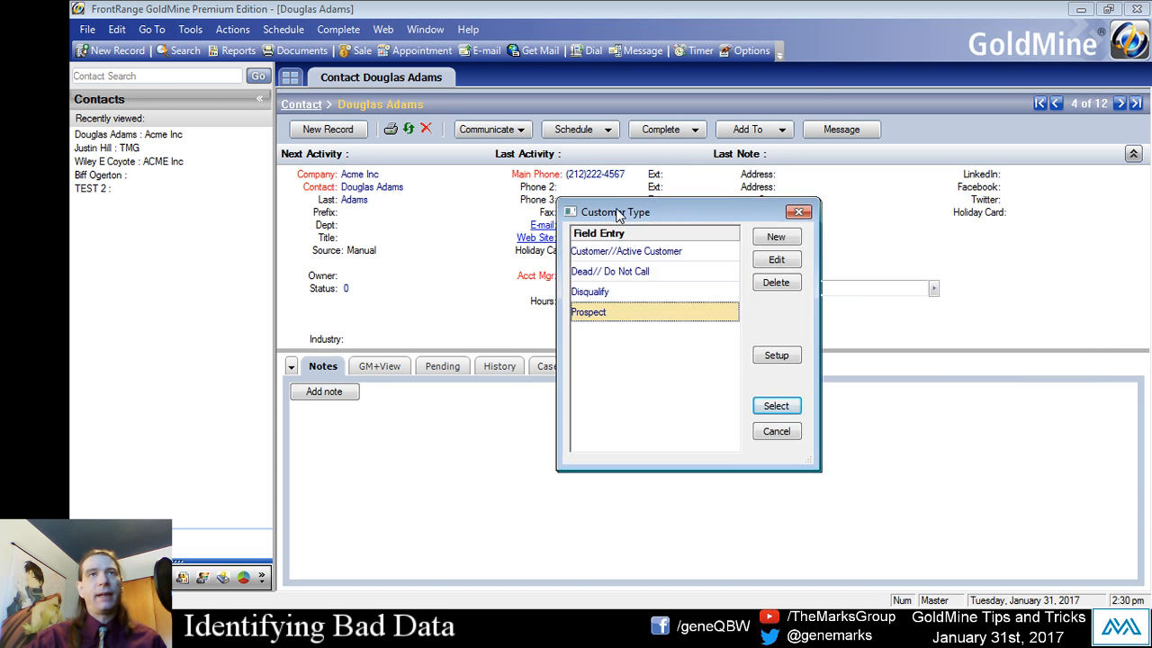
drag(701, 212, 558, 193)
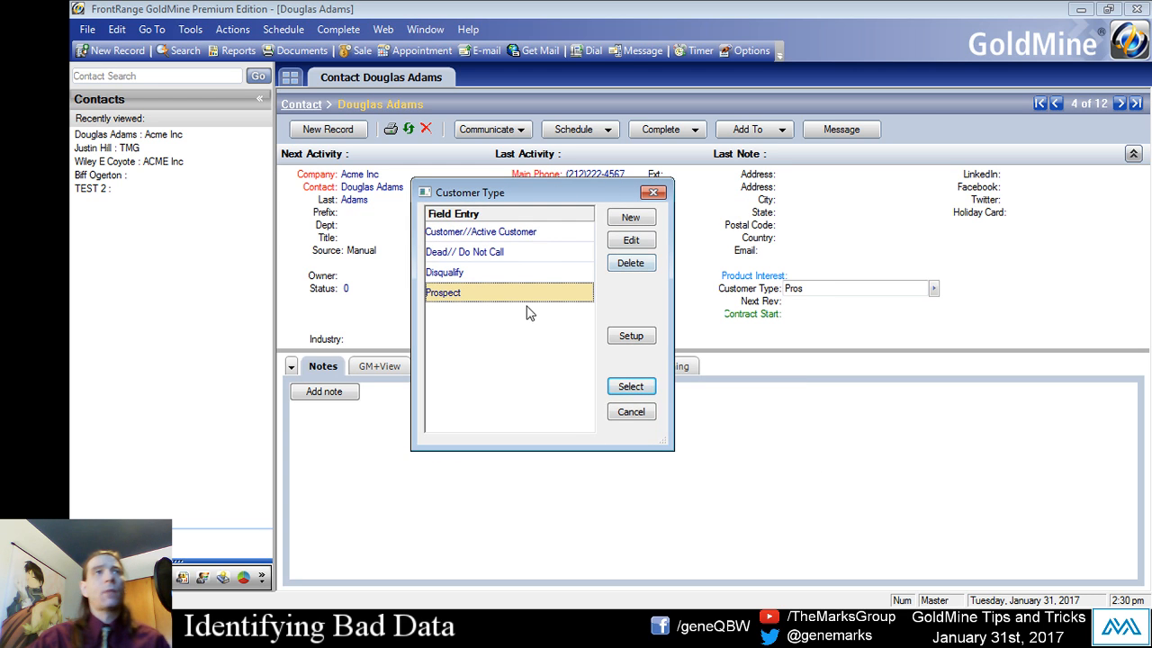
click(518, 235)
click(496, 255)
click(491, 278)
click(497, 295)
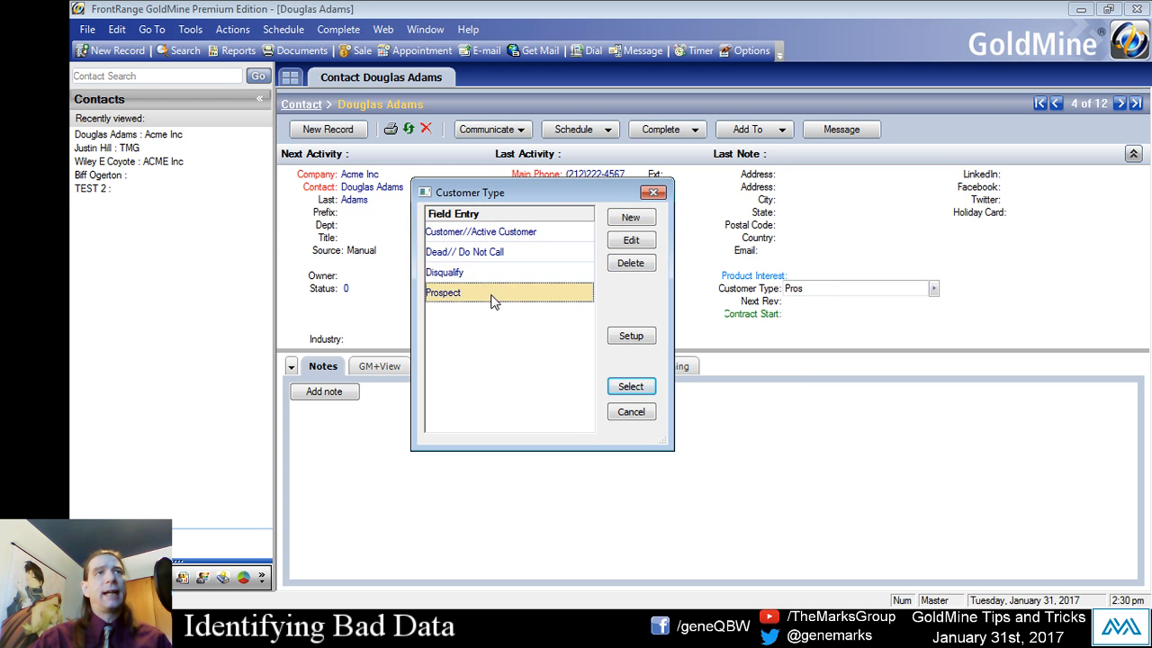
click(630, 412)
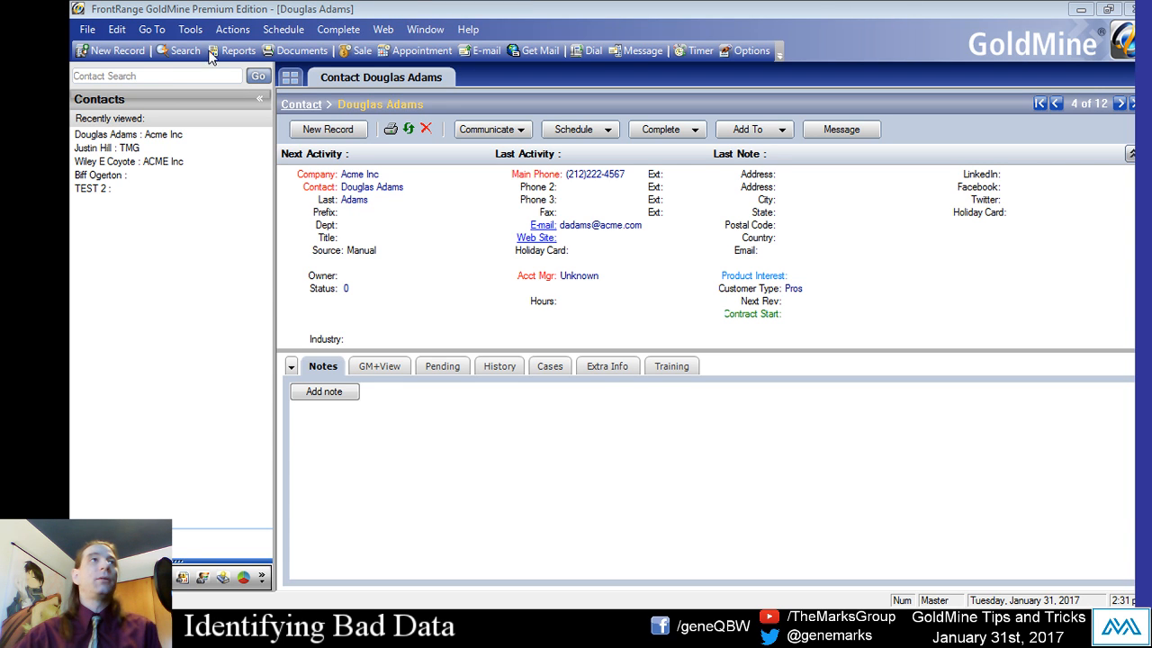
- Open the SQL Query tool and switch back to the contact record
click(191, 30)
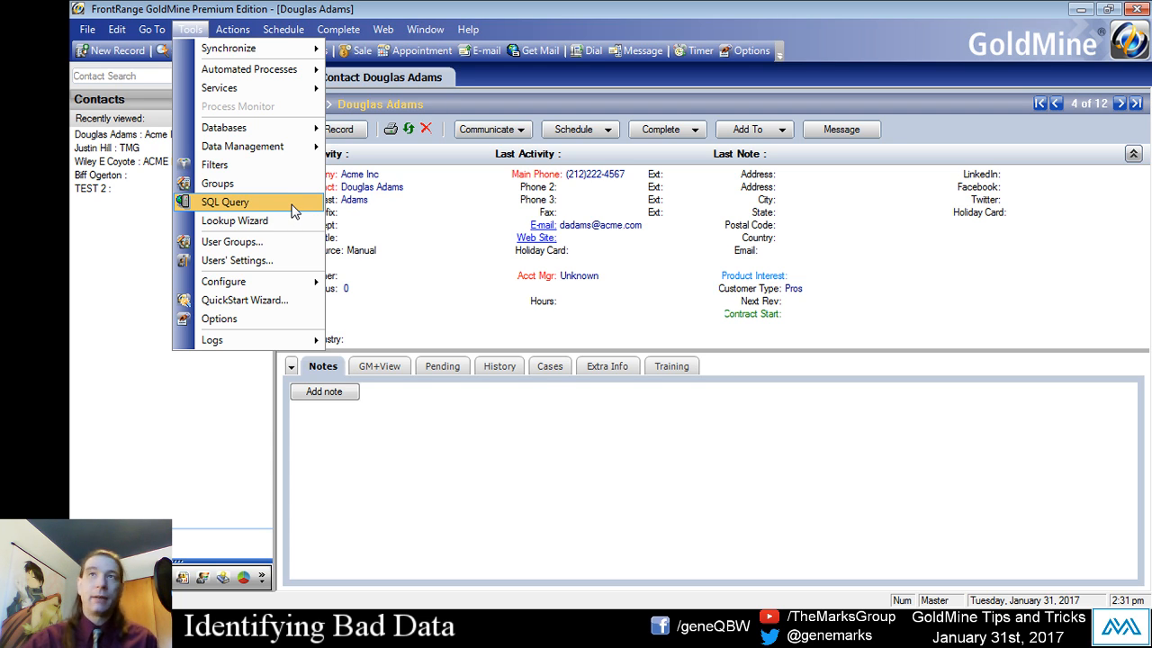
click(294, 210)
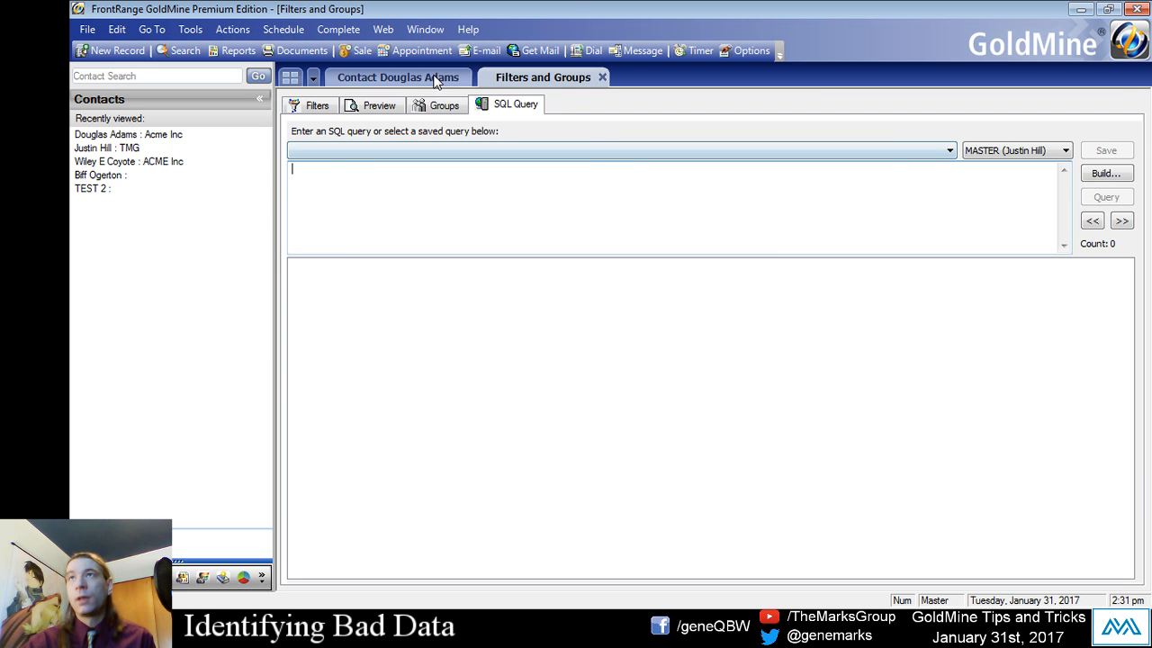
click(393, 80)
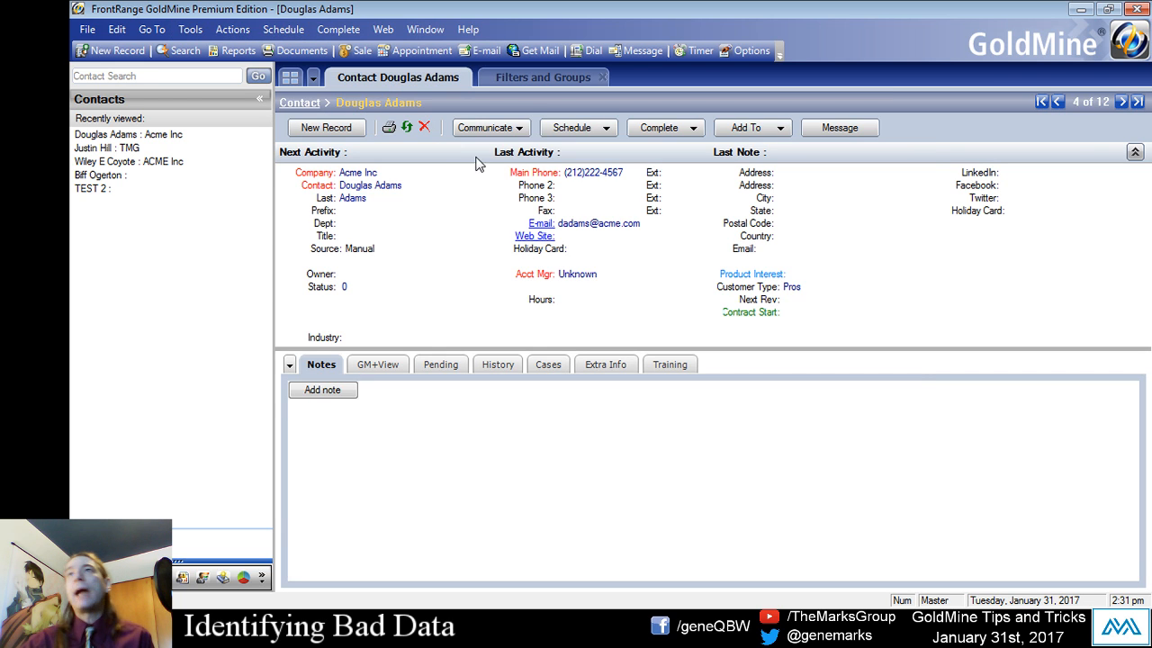
click(795, 290)
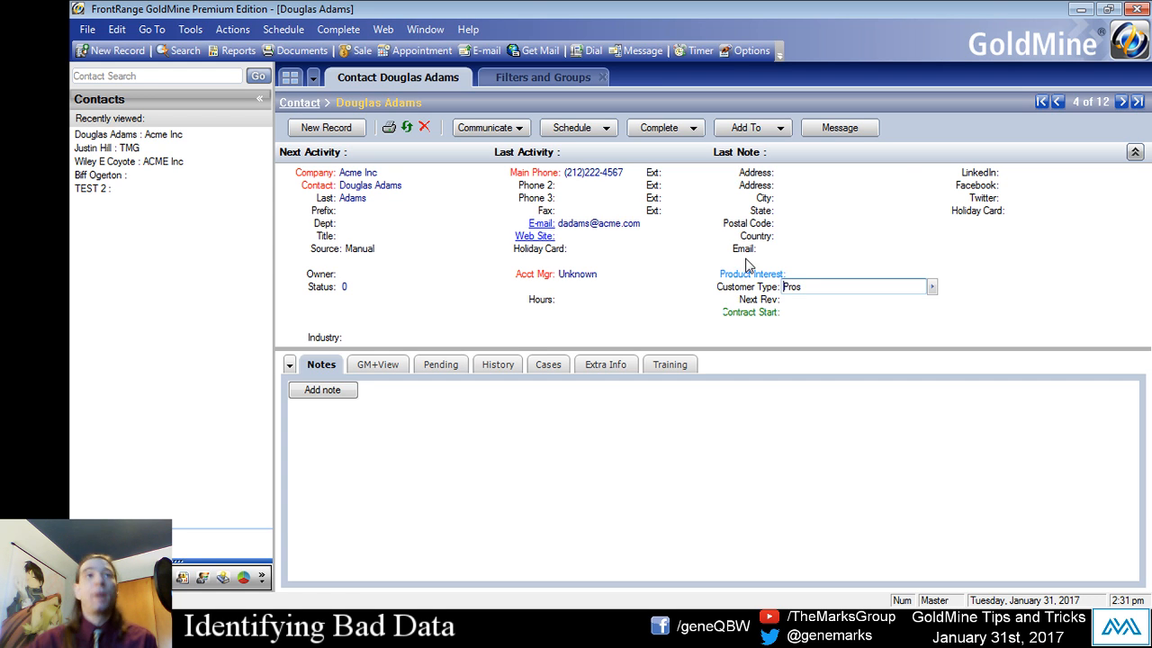
click(841, 378)
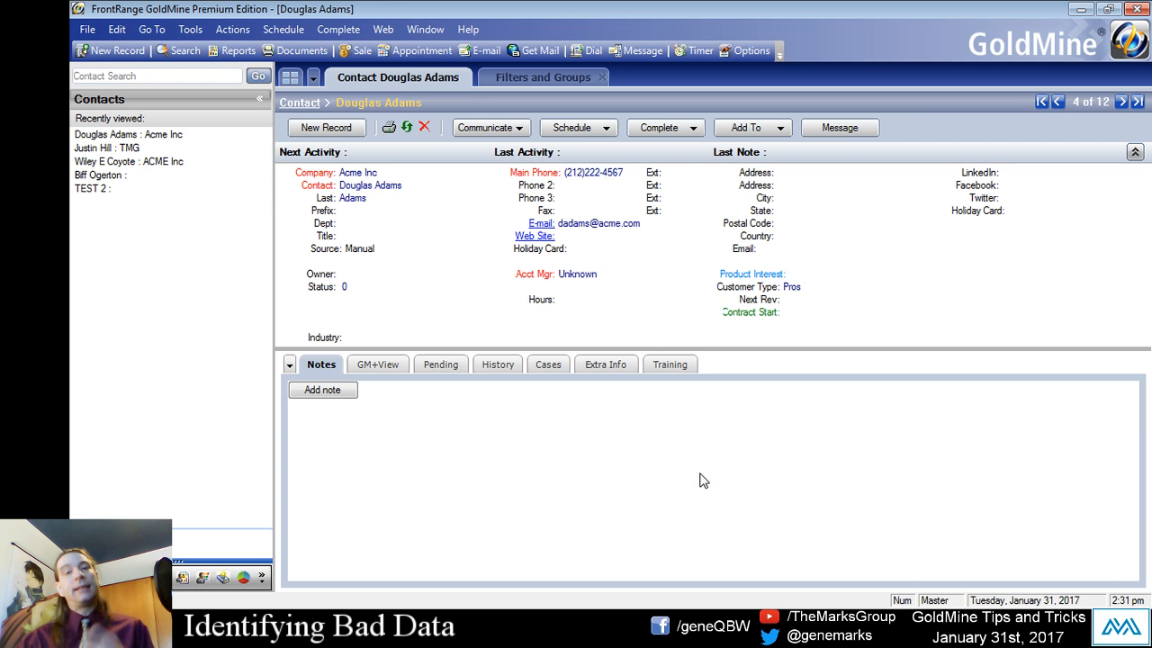
right_click(758, 293)
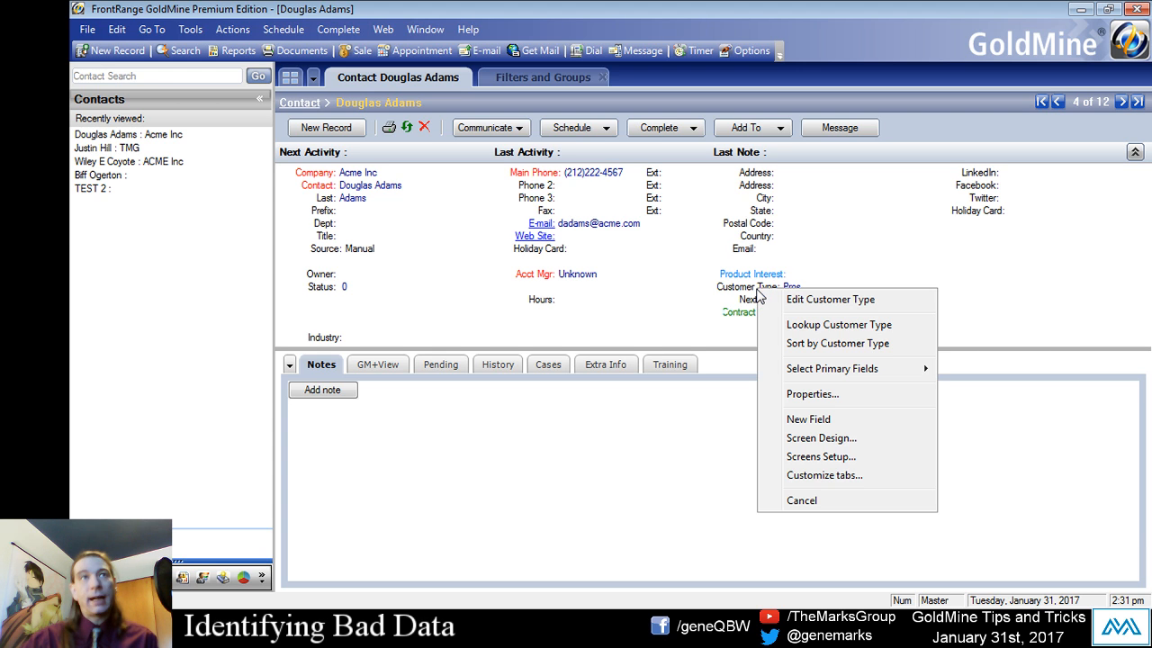
click(675, 419)
right_click(825, 290)
click(807, 294)
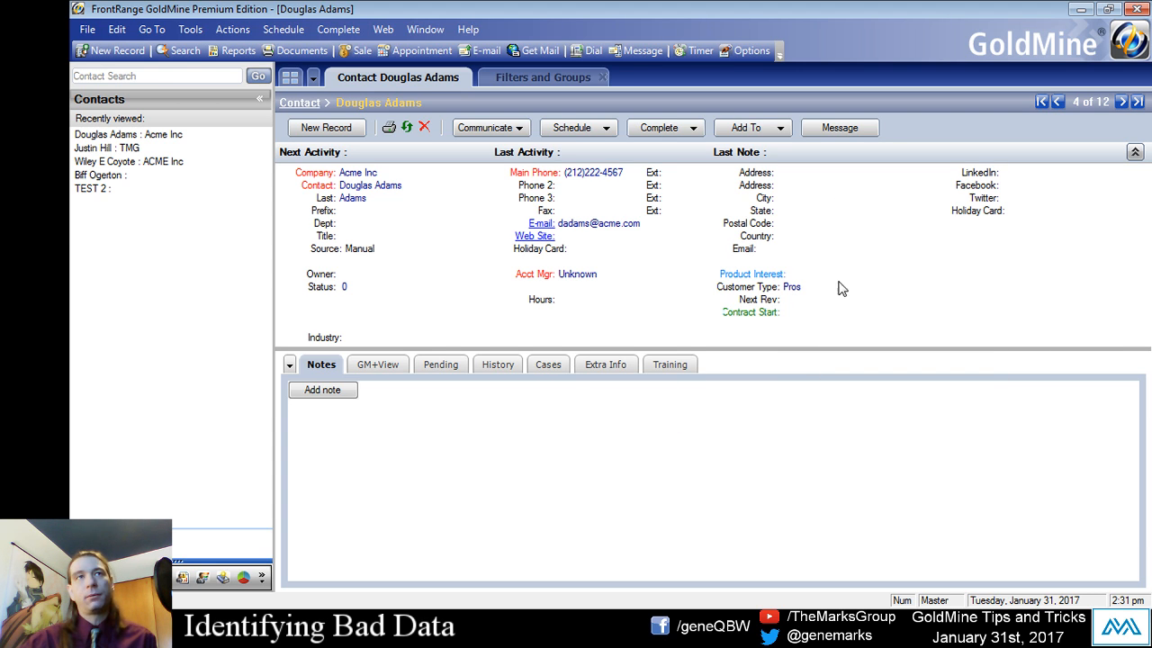
right_click(811, 285)
click(763, 441)
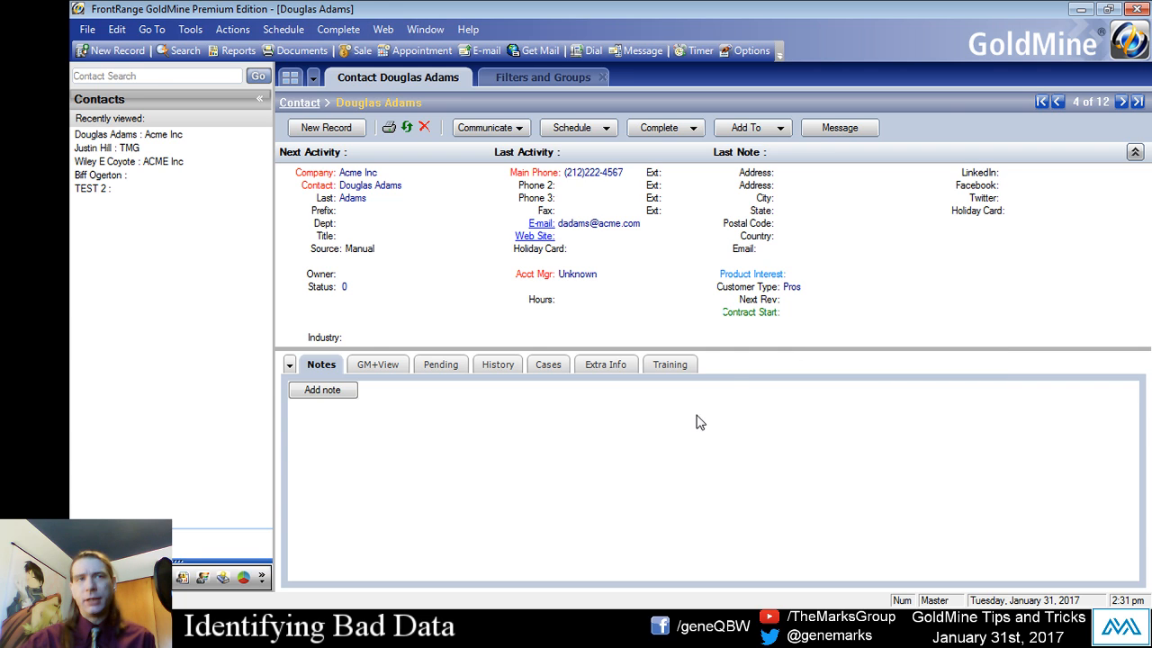
- Look up the Customer Type field's label and database name in its field properties, and close them without changes
right_click(753, 295)
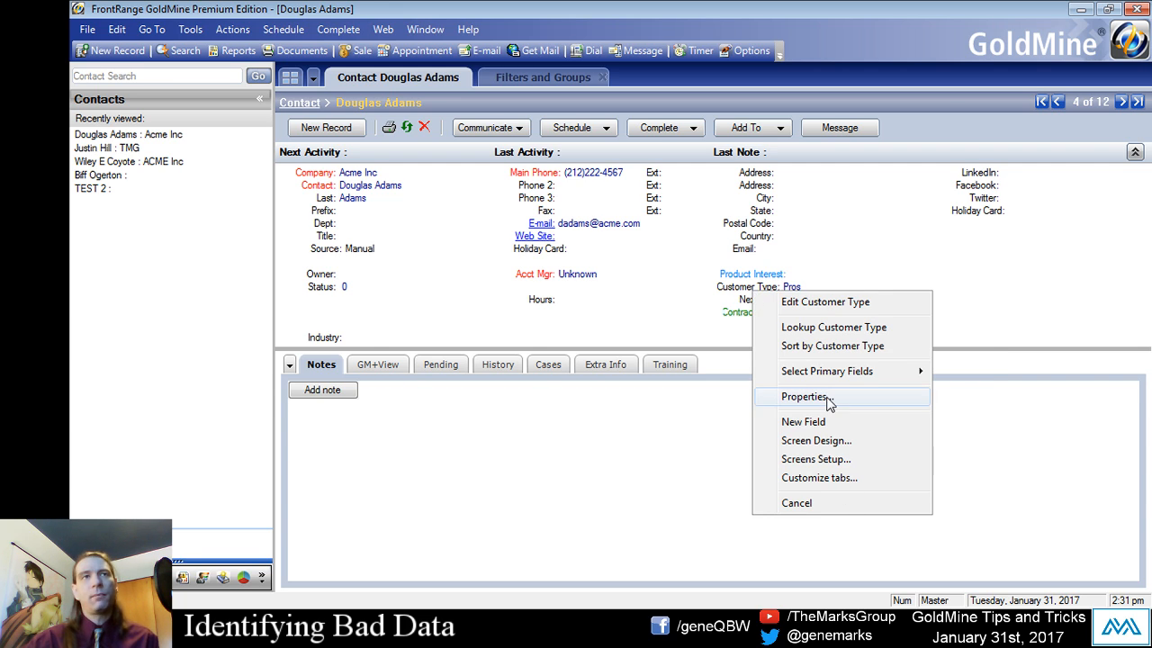
click(807, 397)
drag(560, 90, 690, 108)
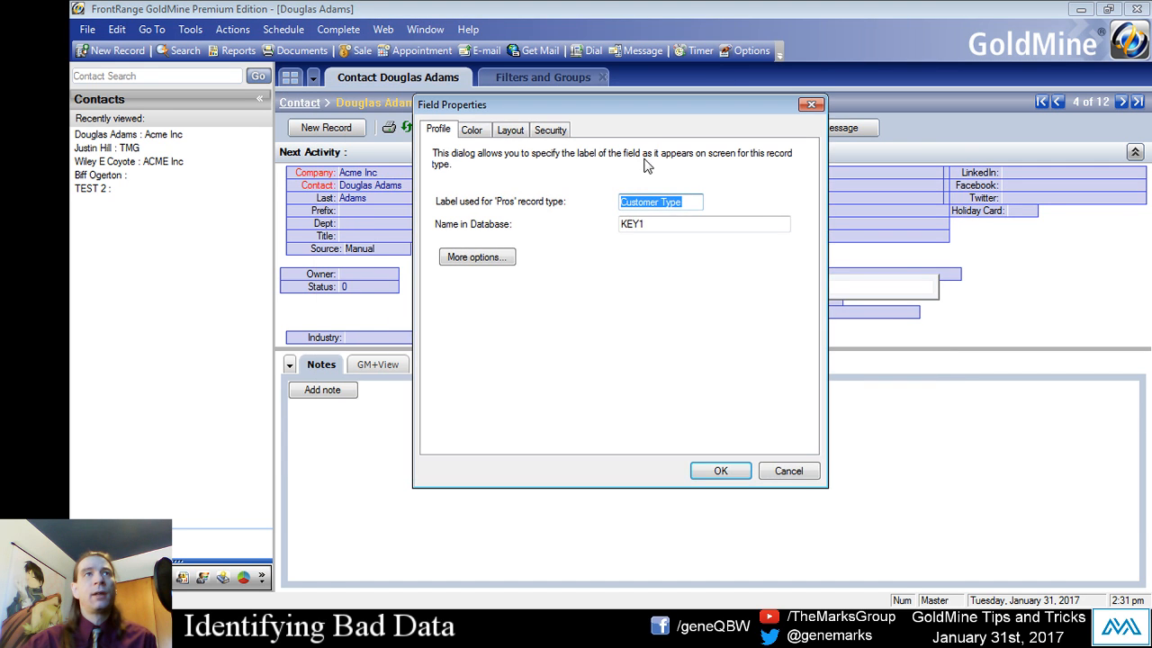
drag(667, 226, 578, 222)
click(682, 223)
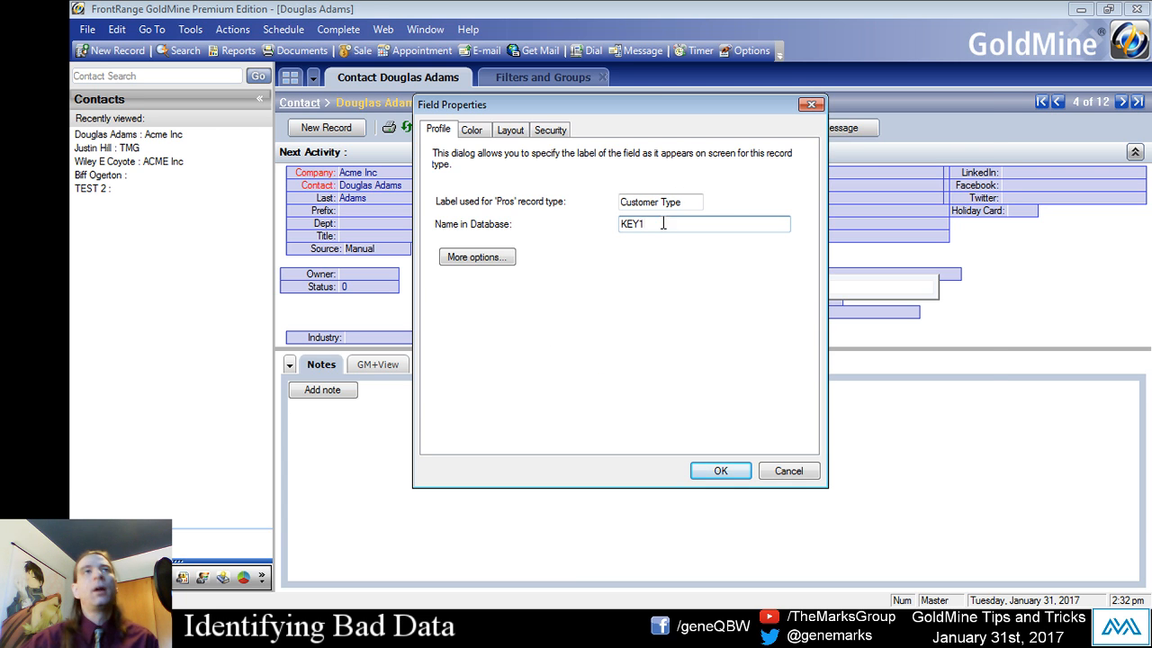
drag(663, 224, 615, 222)
drag(622, 107, 784, 99)
drag(847, 194, 711, 195)
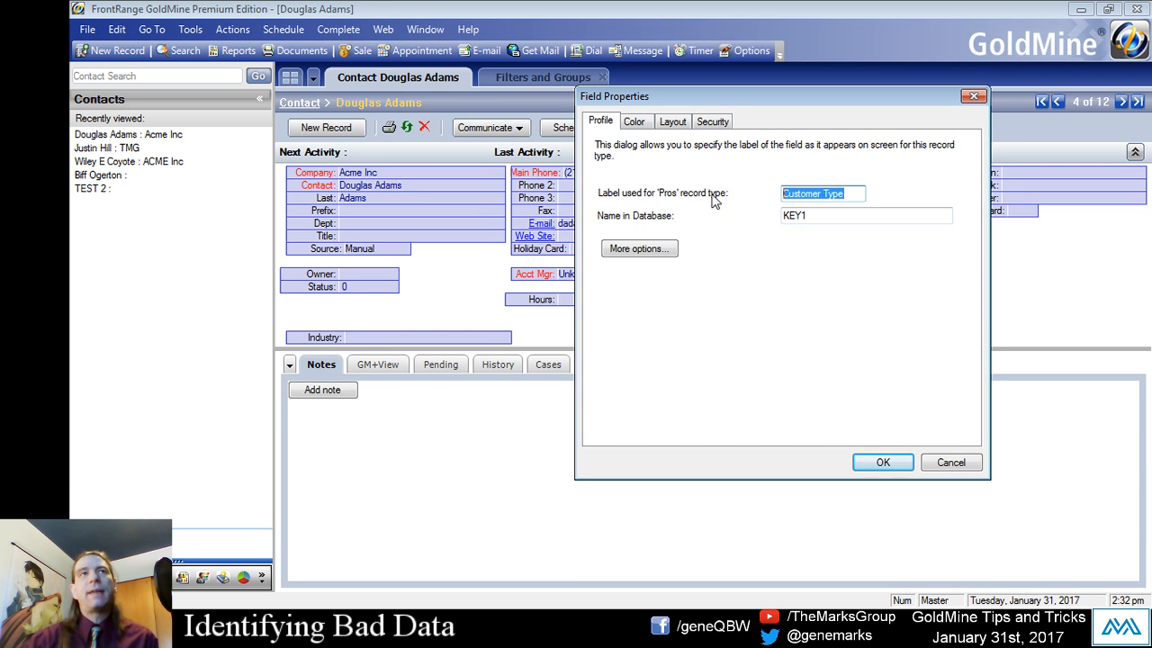
click(814, 215)
key(Tab)
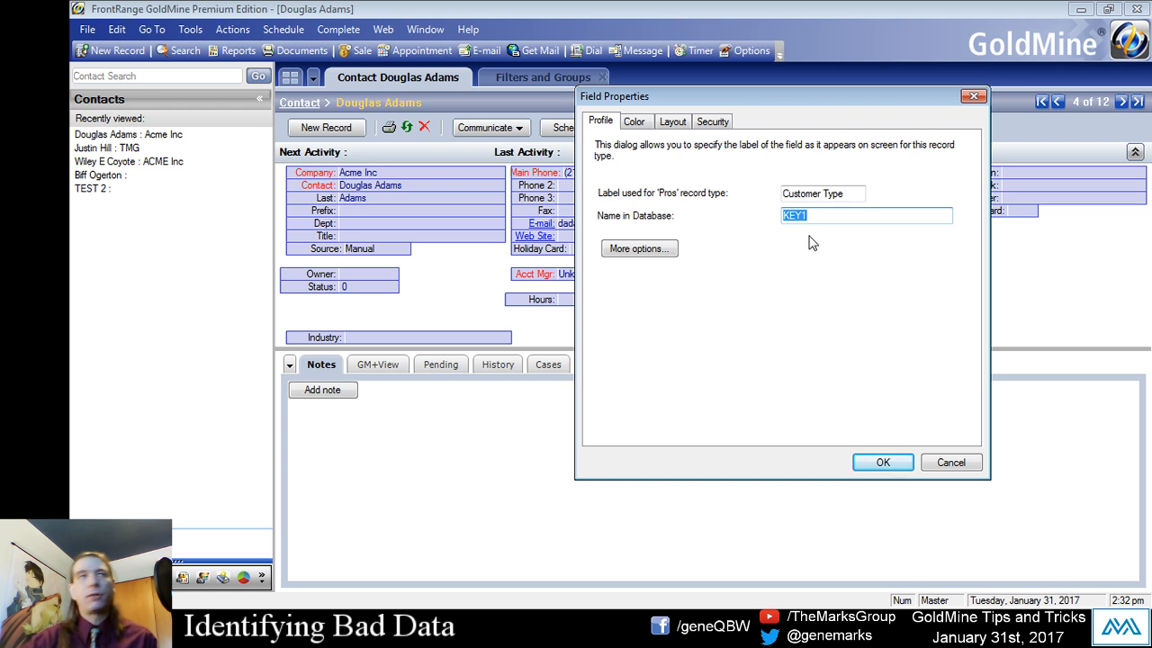
click(952, 462)
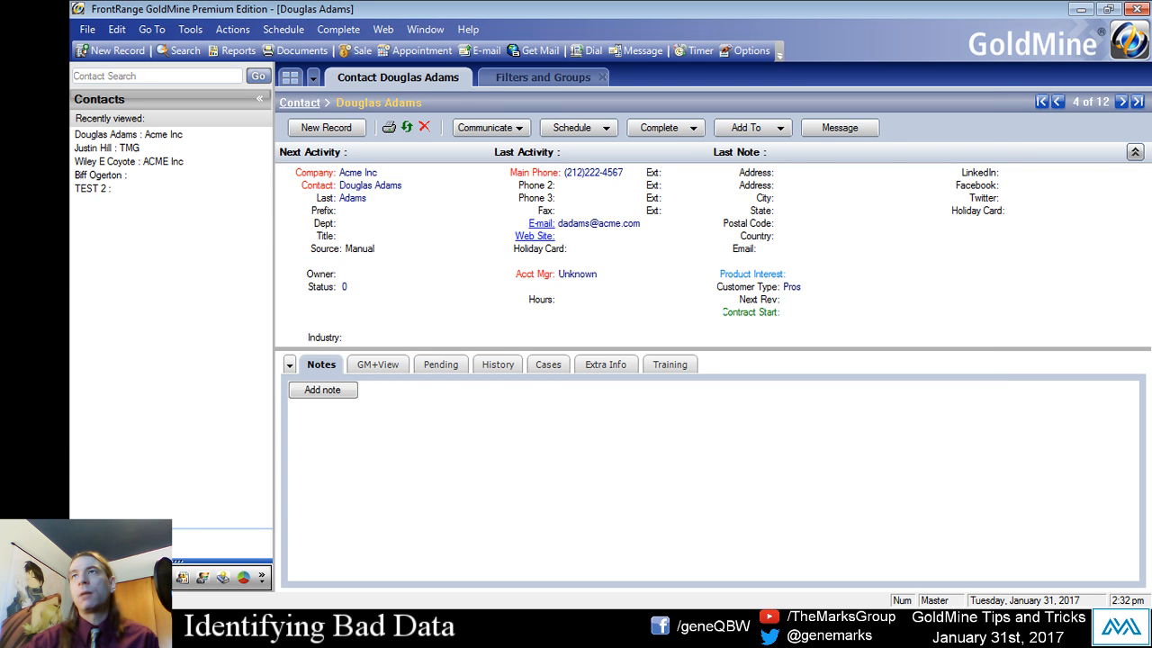
- Return to the SQL query editor and write "SELECT KEY1, COUNT(*) FROM CONTACT1"
click(519, 78)
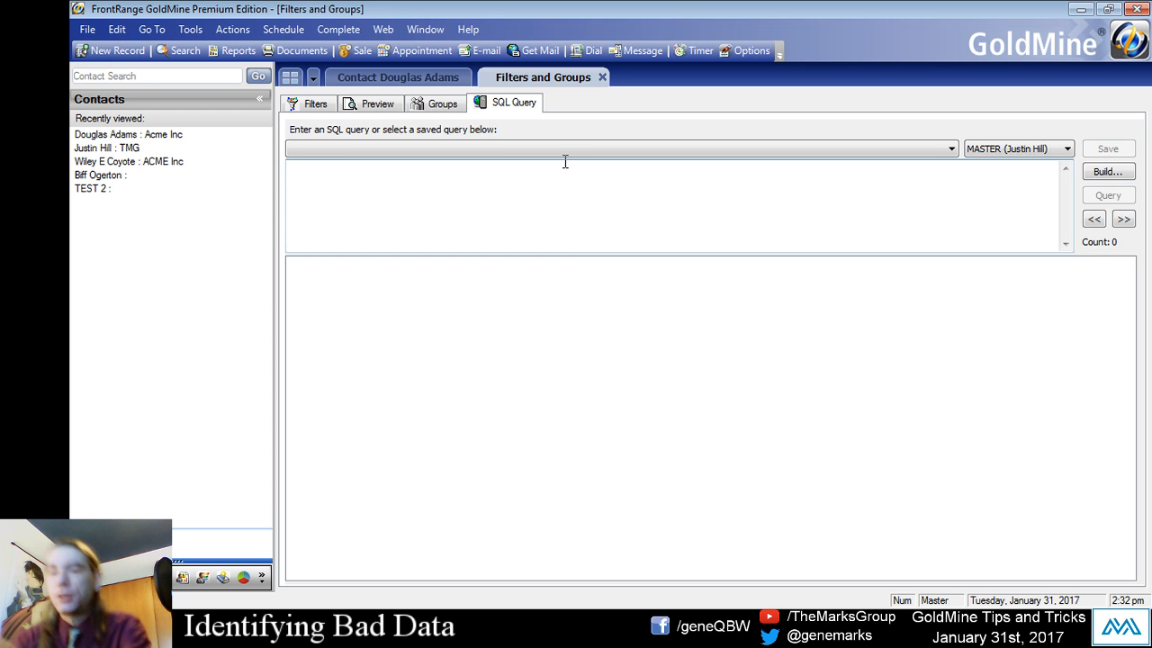
key(Caps_Lock)
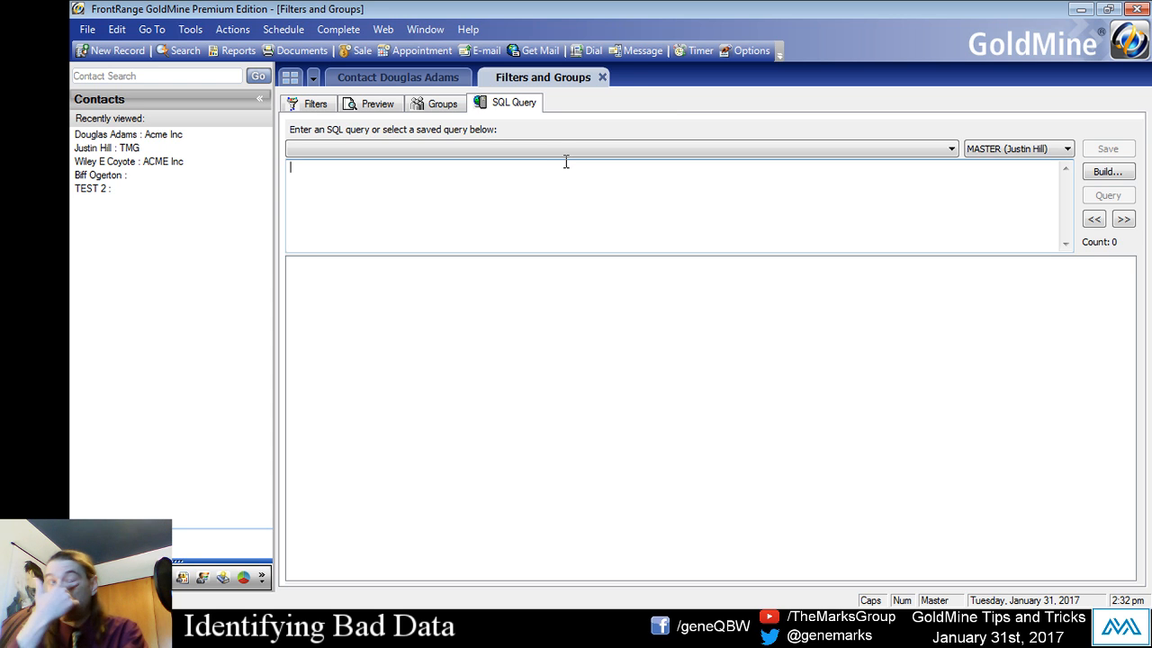
text(SELECT KEY1, COUN)
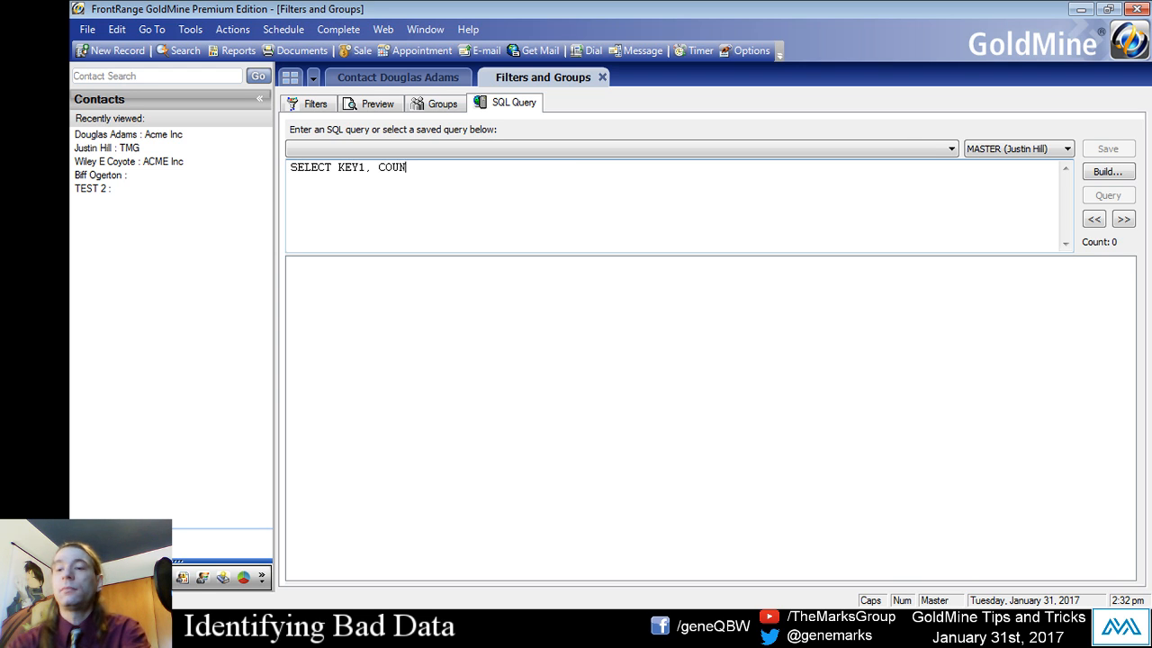
text(T(*) FROM CONTACT1)
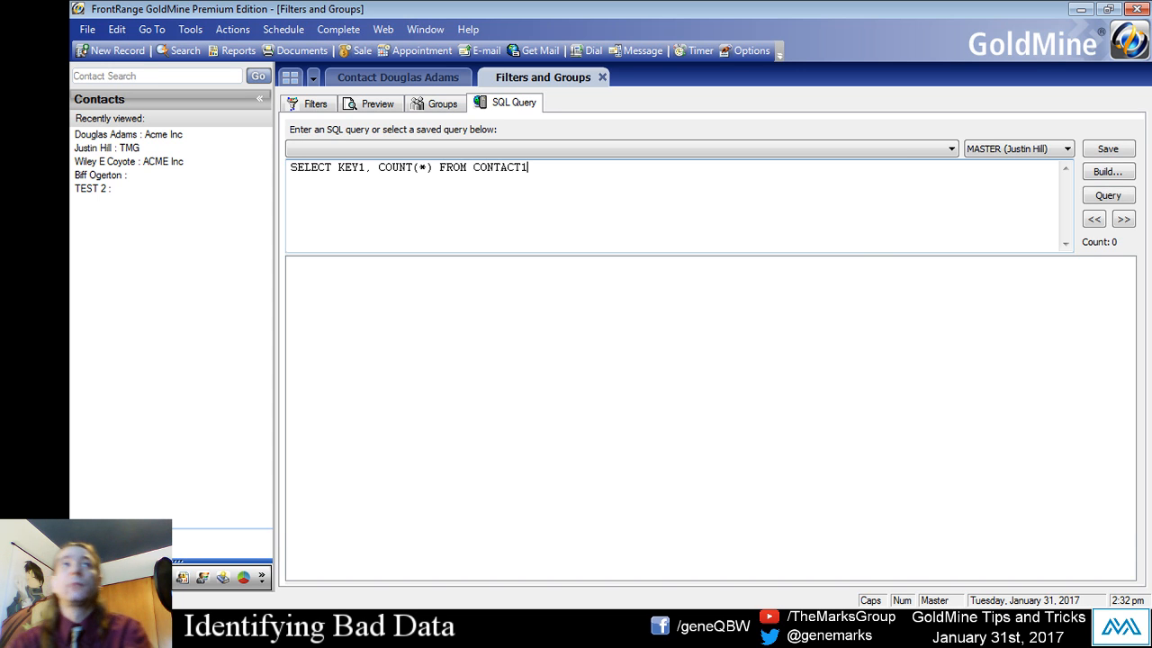
key(shift+Left)
key(shift+Left)
key(shift+Left)
key(shift+Left)
key(shift+Left)
key(shift+Left)
key(shift+Left)
key(shift+Left)
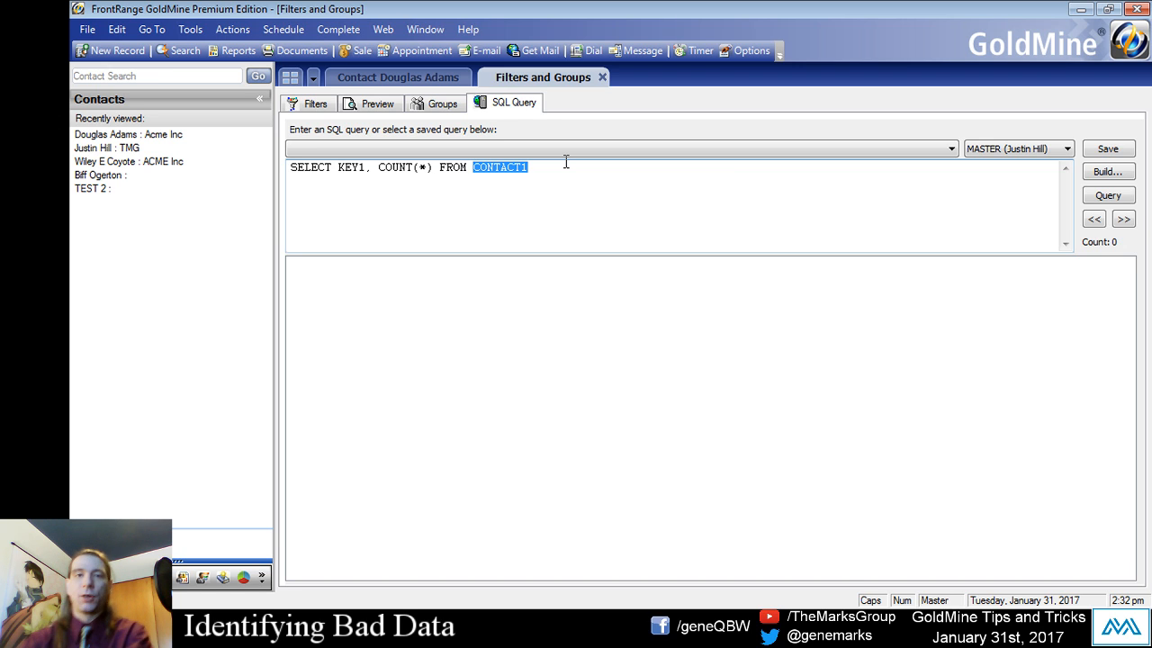
key(shift+Right)
key(shift+Right)
key(shift+Right)
key(shift+Right)
key(shift+Right)
key(shift+Right)
key(shift+Right)
key(shift+Right)
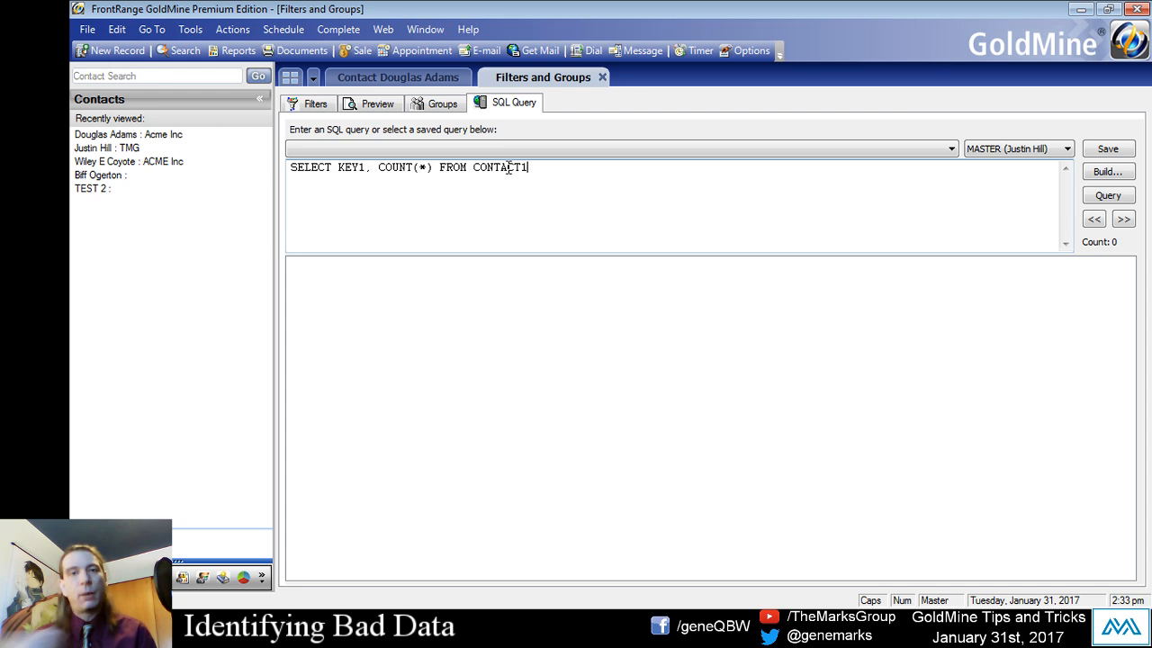
drag(333, 168, 540, 178)
click(366, 170)
click(404, 174)
- Append "GROUP BY KEY1" to the end of the query and run it
click(533, 170)
click(534, 169)
click(550, 181)
text(GROUP BY KEY1)
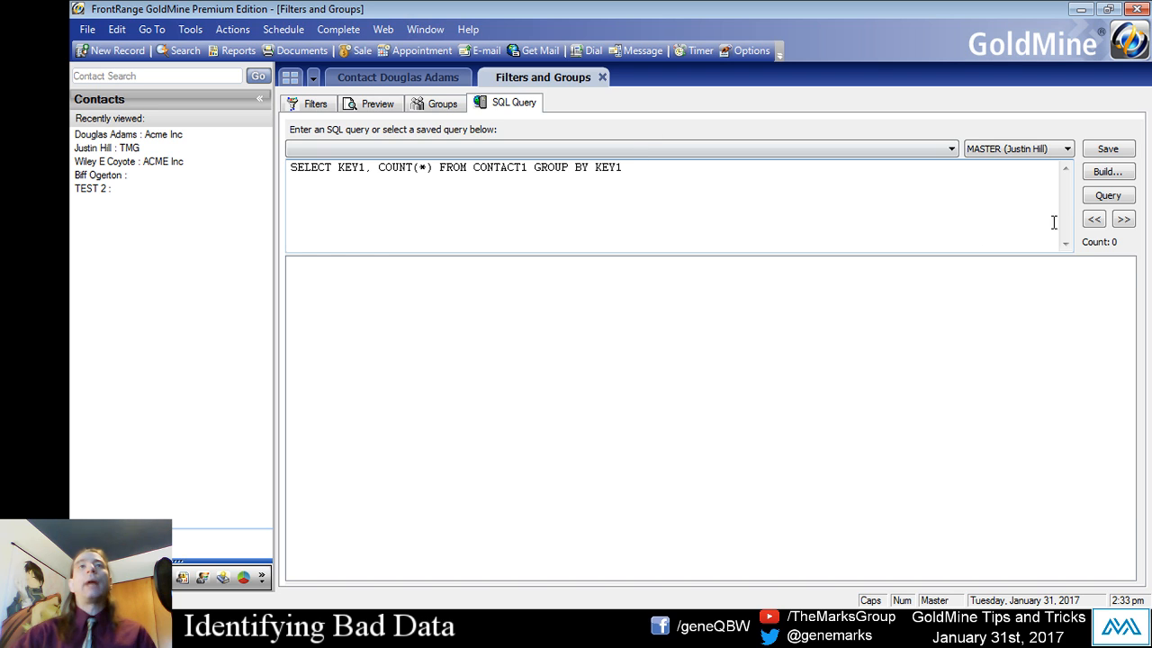
click(1108, 195)
- Examine the grouped Key1 values in the query results for entries that do not match the Customer Type list
drag(440, 360, 391, 285)
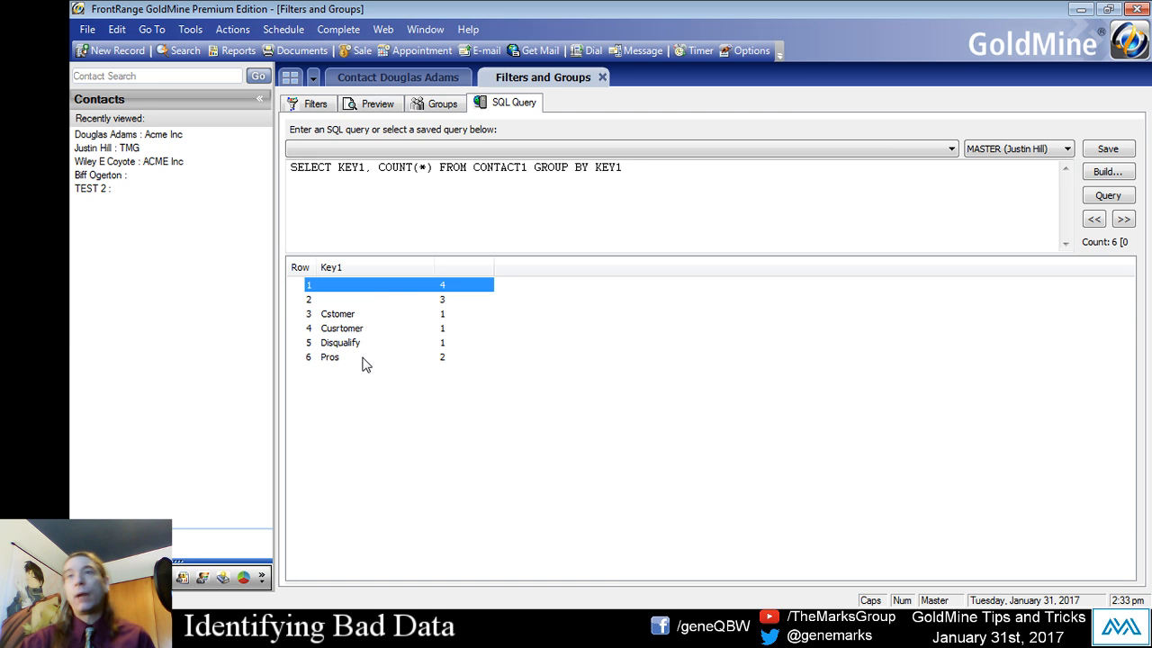
drag(342, 361, 360, 304)
click(360, 298)
click(361, 286)
click(349, 359)
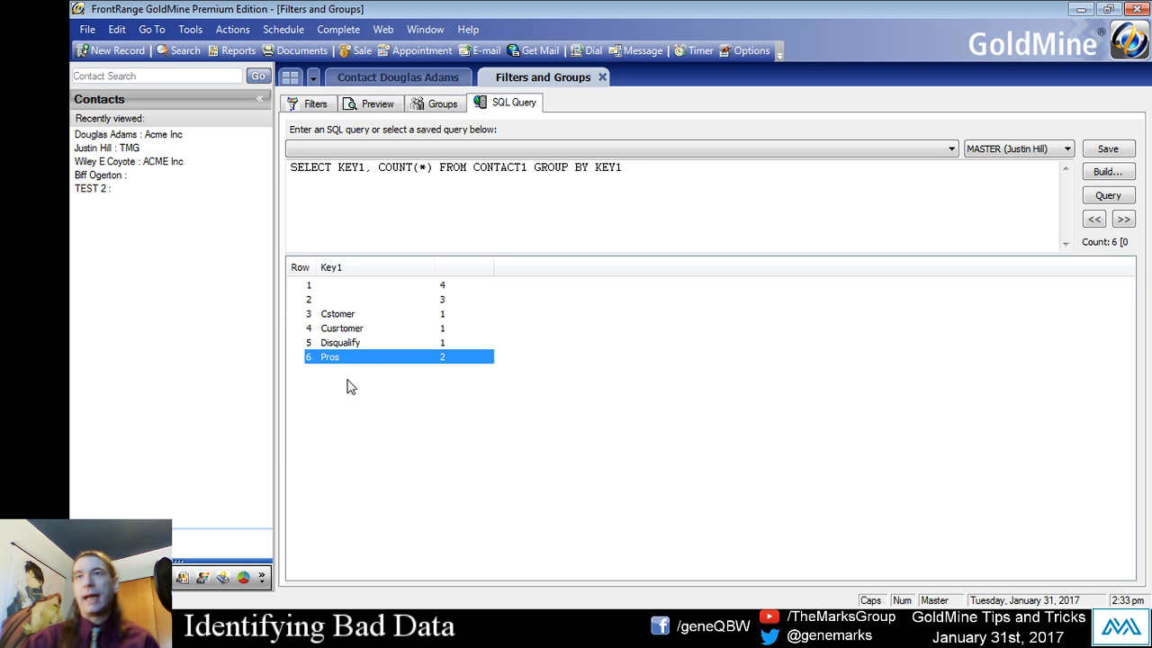
click(341, 332)
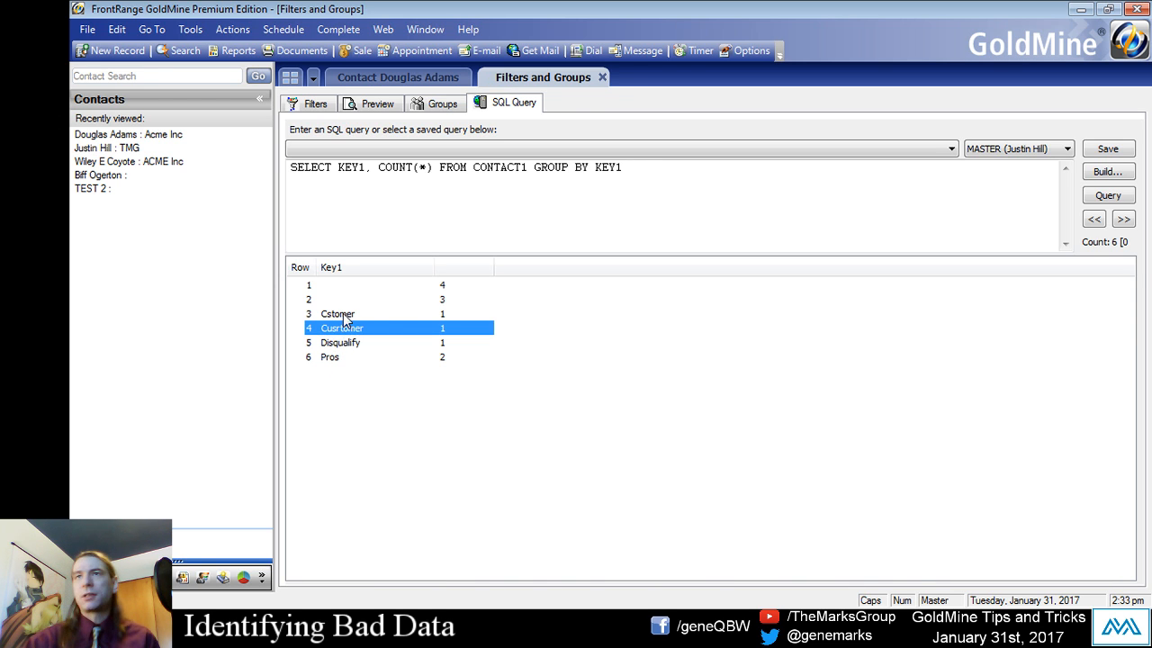
click(344, 314)
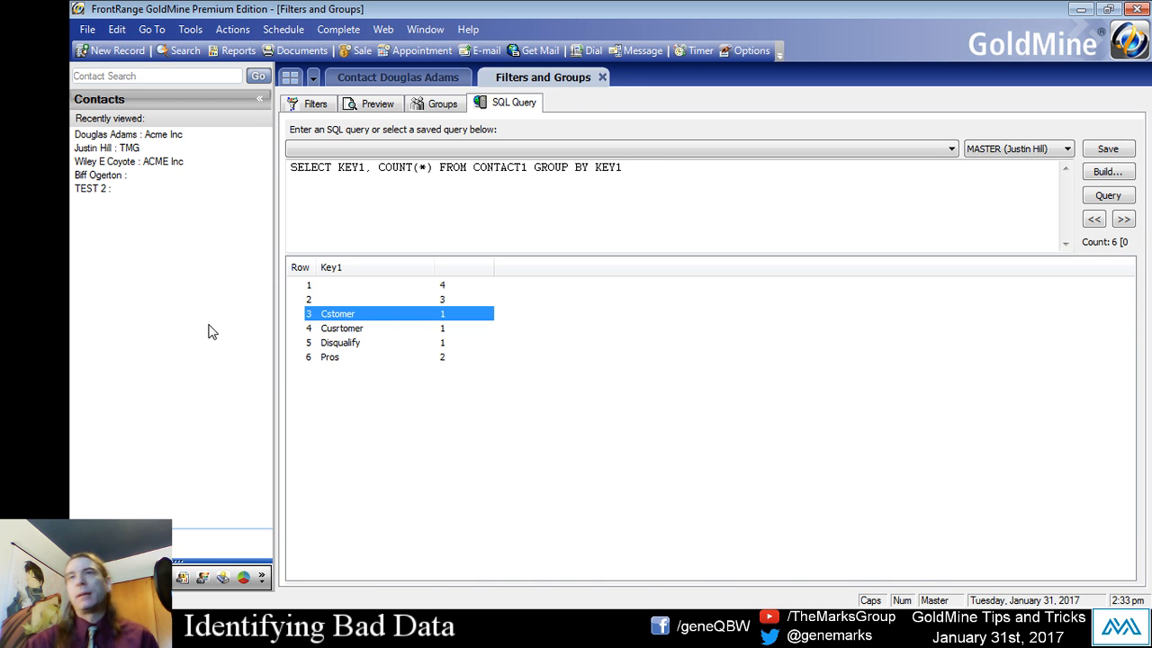
click(350, 346)
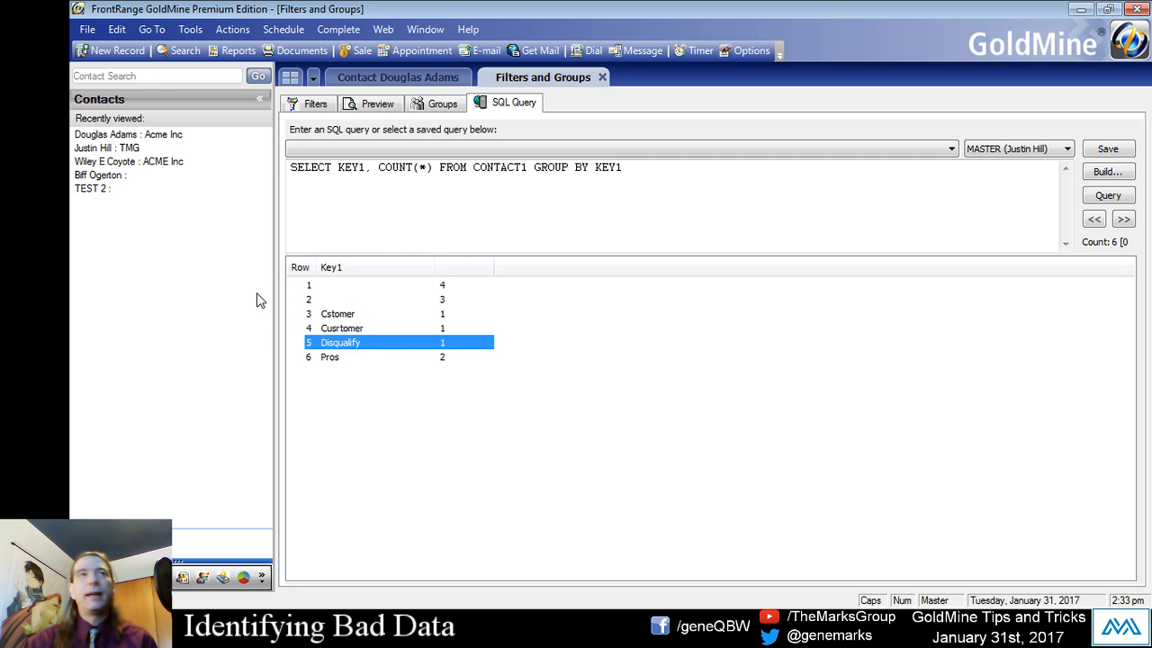
- Compare the two blank Key1 rows in the query results and their record counts
click(337, 298)
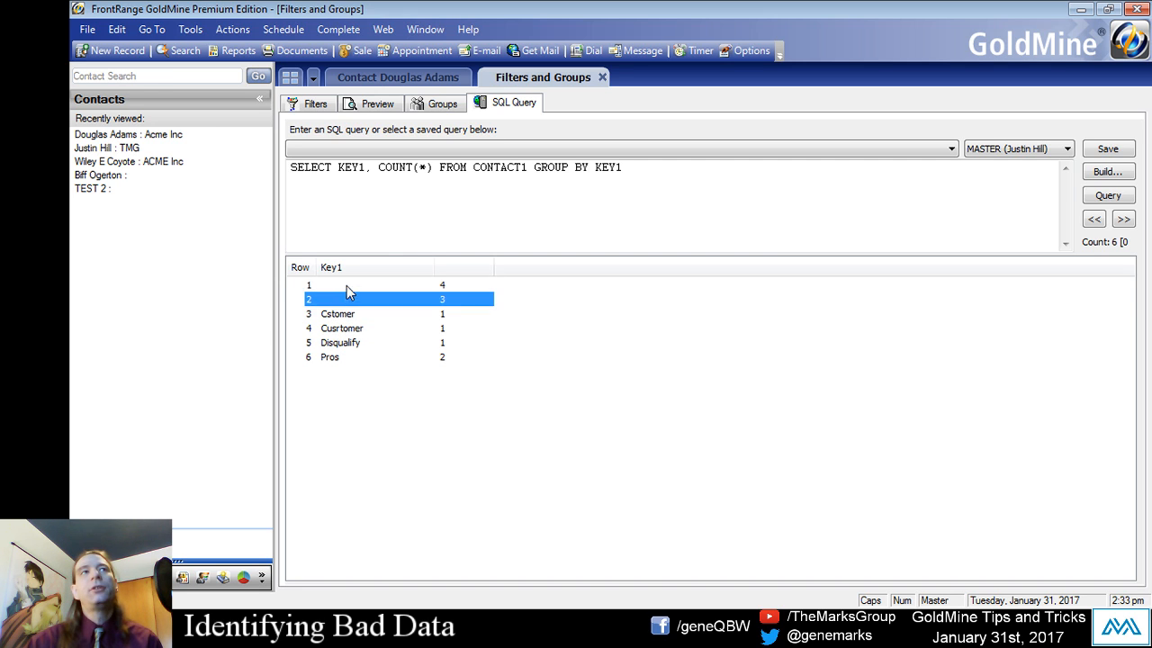
click(344, 286)
click(340, 299)
click(343, 286)
click(343, 298)
click(347, 288)
click(353, 387)
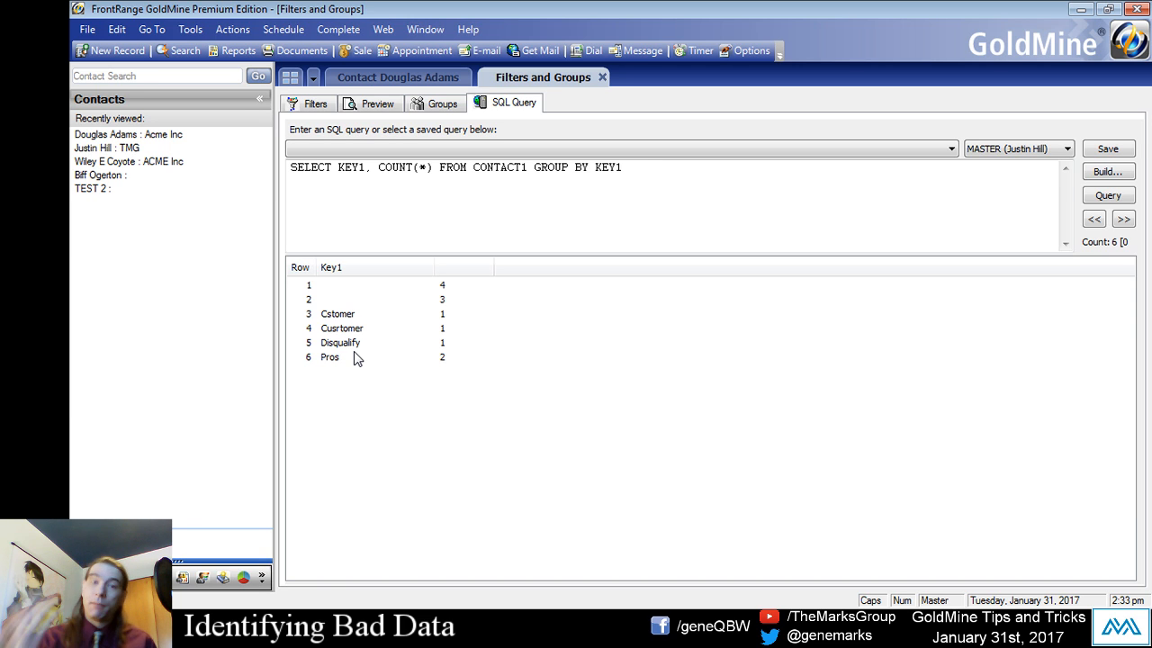
click(368, 299)
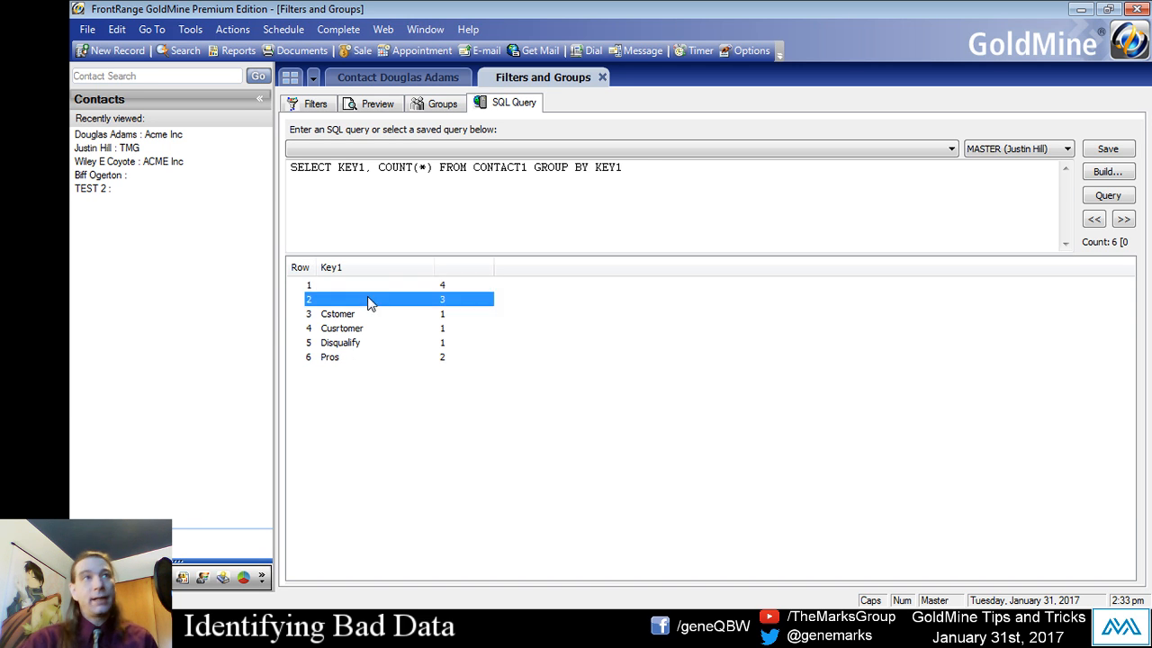
click(372, 285)
click(372, 295)
click(372, 282)
click(368, 301)
click(373, 285)
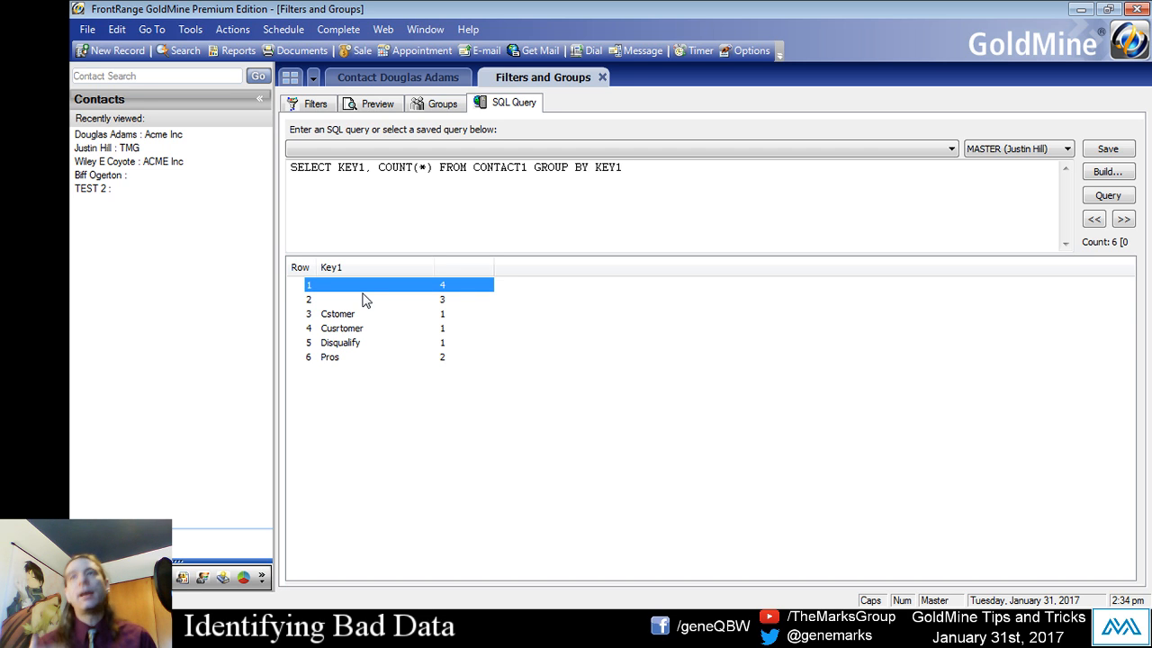
click(342, 297)
click(339, 289)
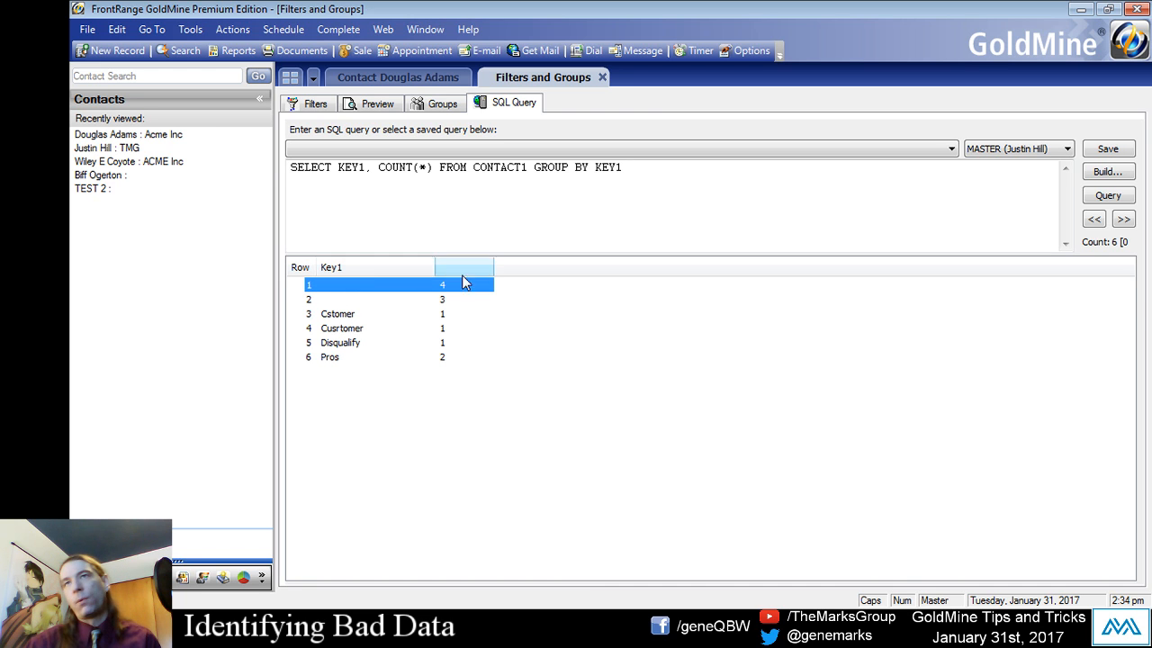
- Examine the second blank Key1 row, the first blank row and the misspelled Cusrtomer row in the query results
click(335, 300)
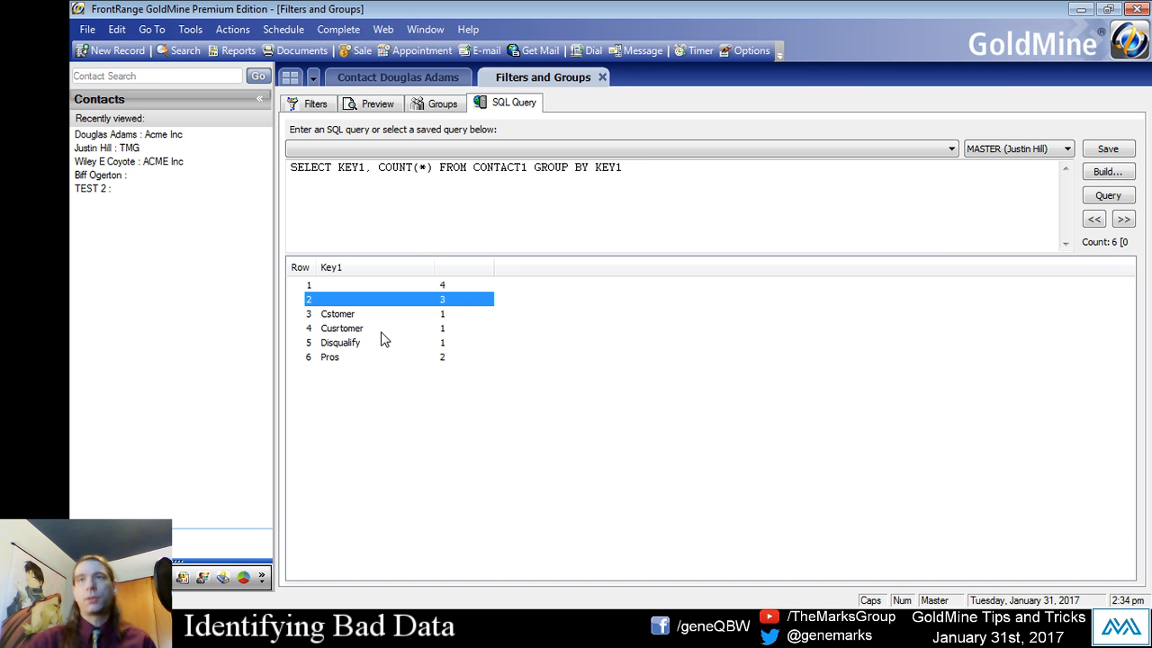
drag(361, 333, 355, 284)
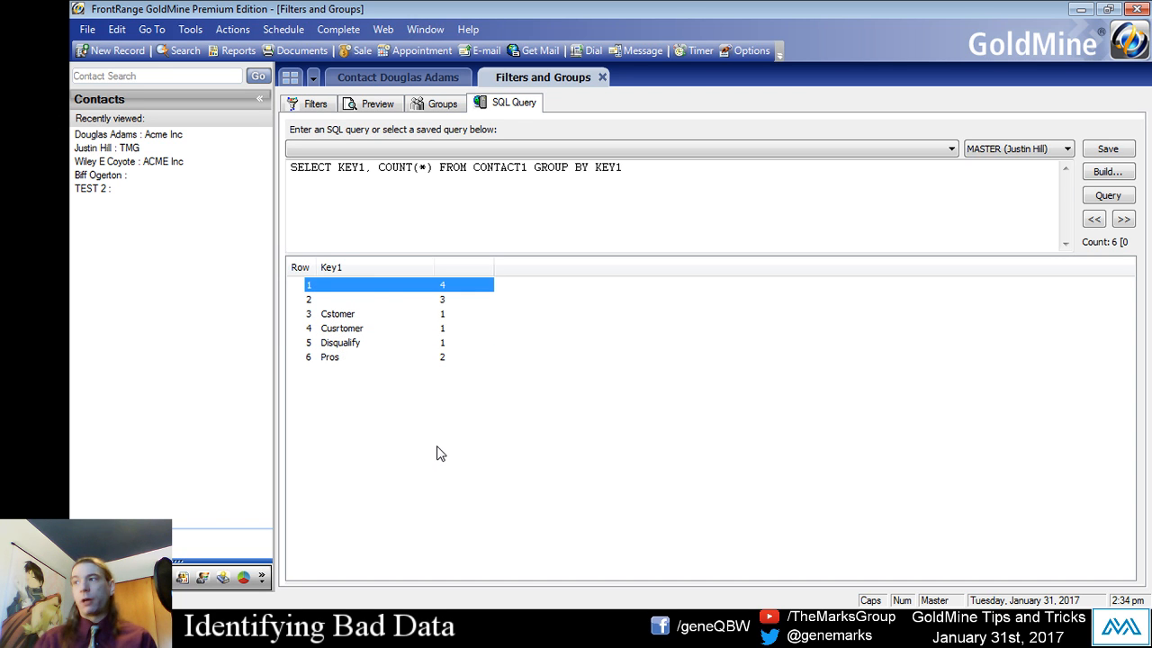
click(377, 329)
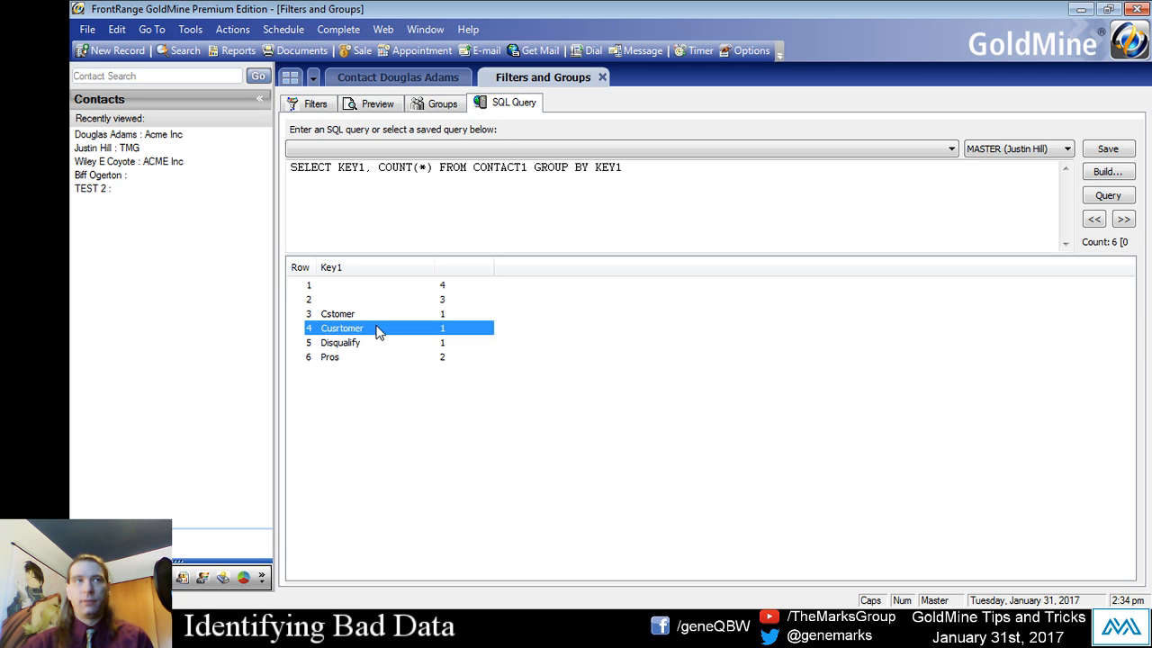
- Check the output options for the query results and sort the rows by record count in ascending order
right_click(377, 330)
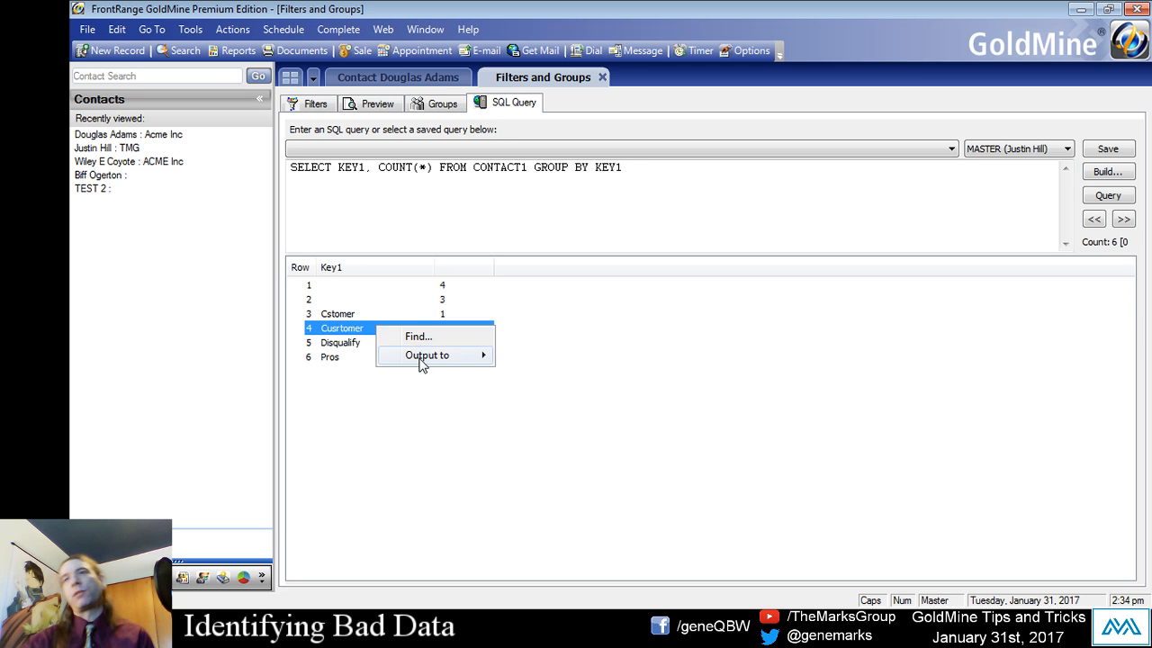
mouse_move(419, 364)
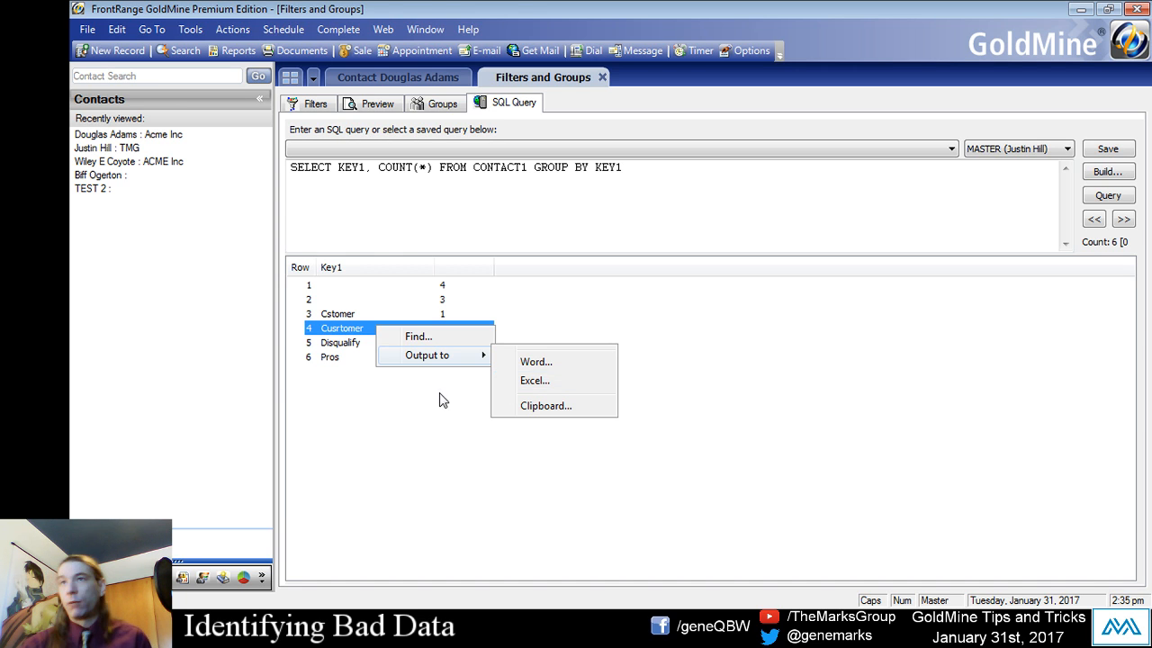
click(436, 415)
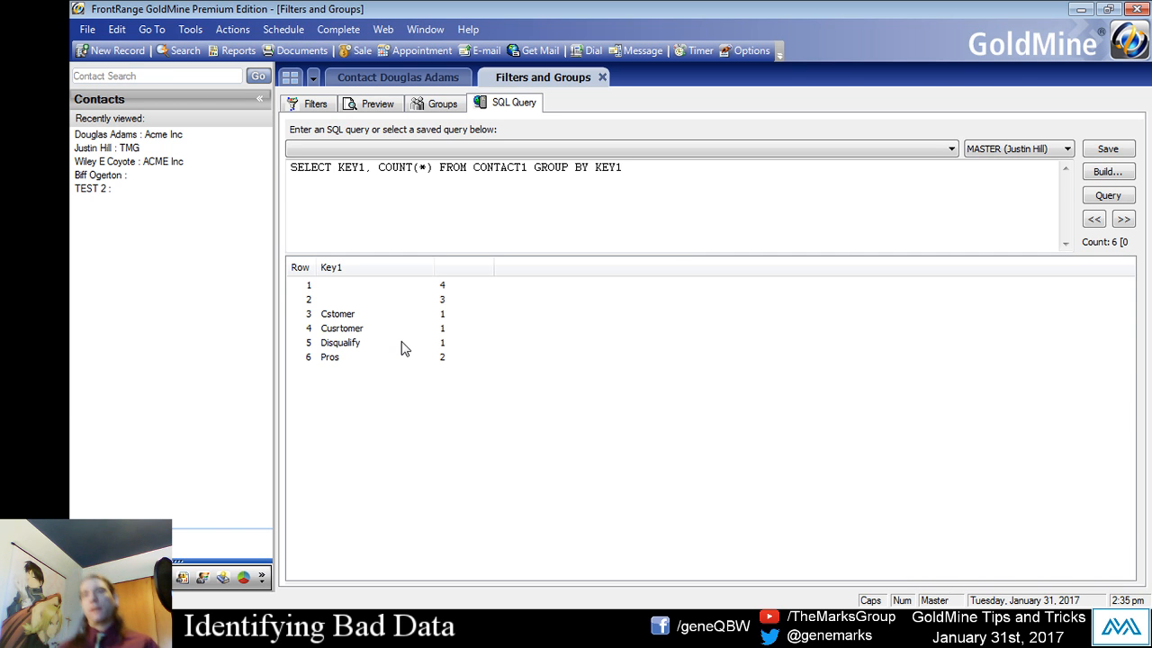
click(453, 266)
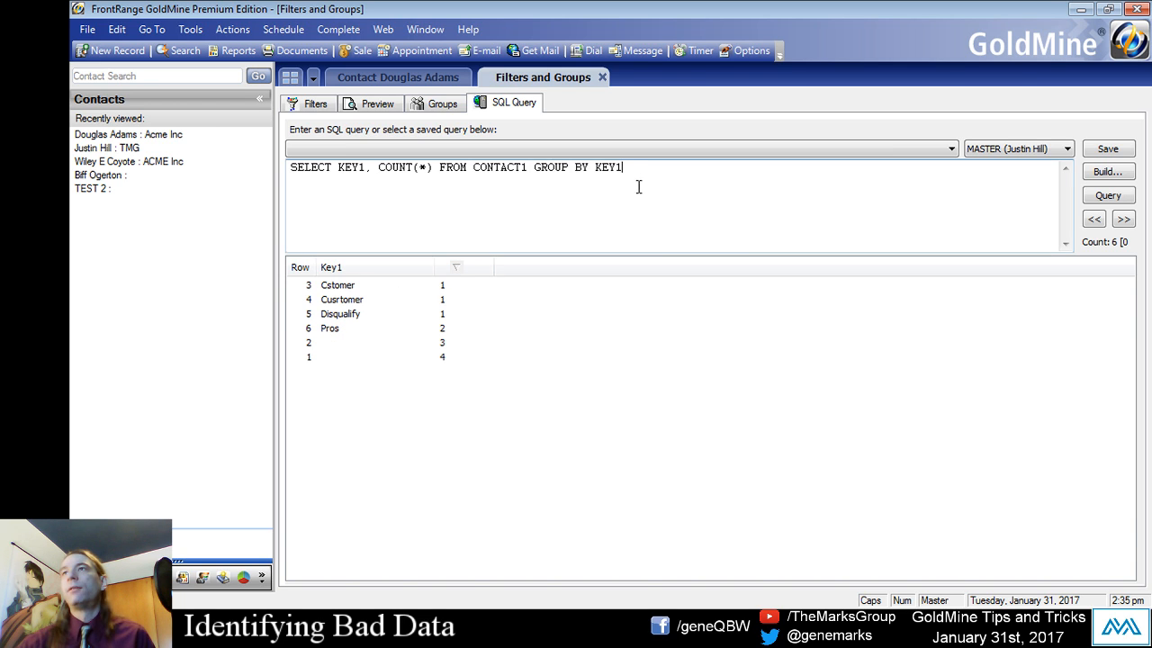
- Save the SQL statement as a new query named "Customer Type List"
click(1108, 149)
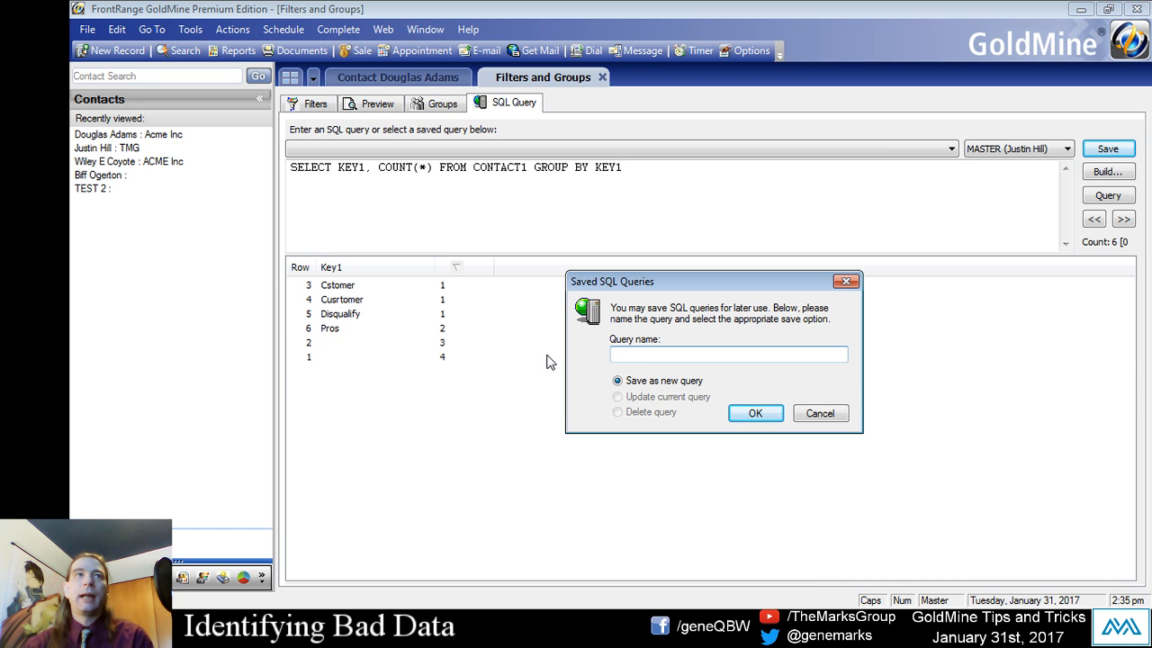
text(cUSTOMER)
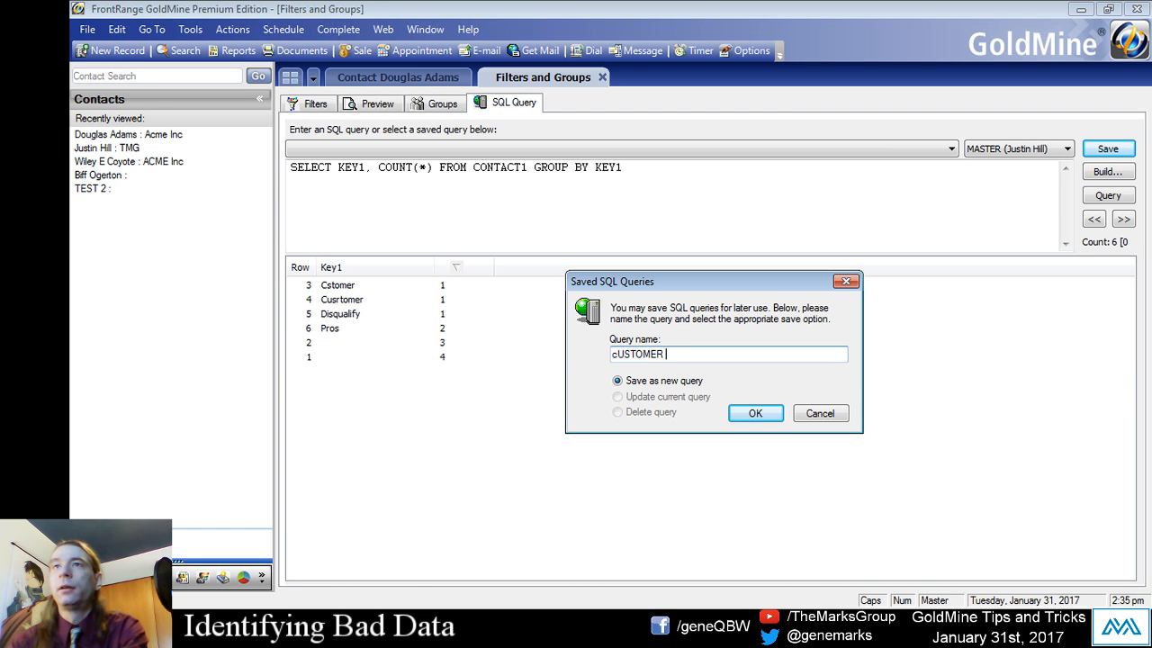
key(BackSpace)
key(BackSpace)
key(BackSpace)
key(BackSpace)
key(BackSpace)
key(BackSpace)
key(BackSpace)
key(BackSpace)
key(BackSpace)
key(Caps_Lock)
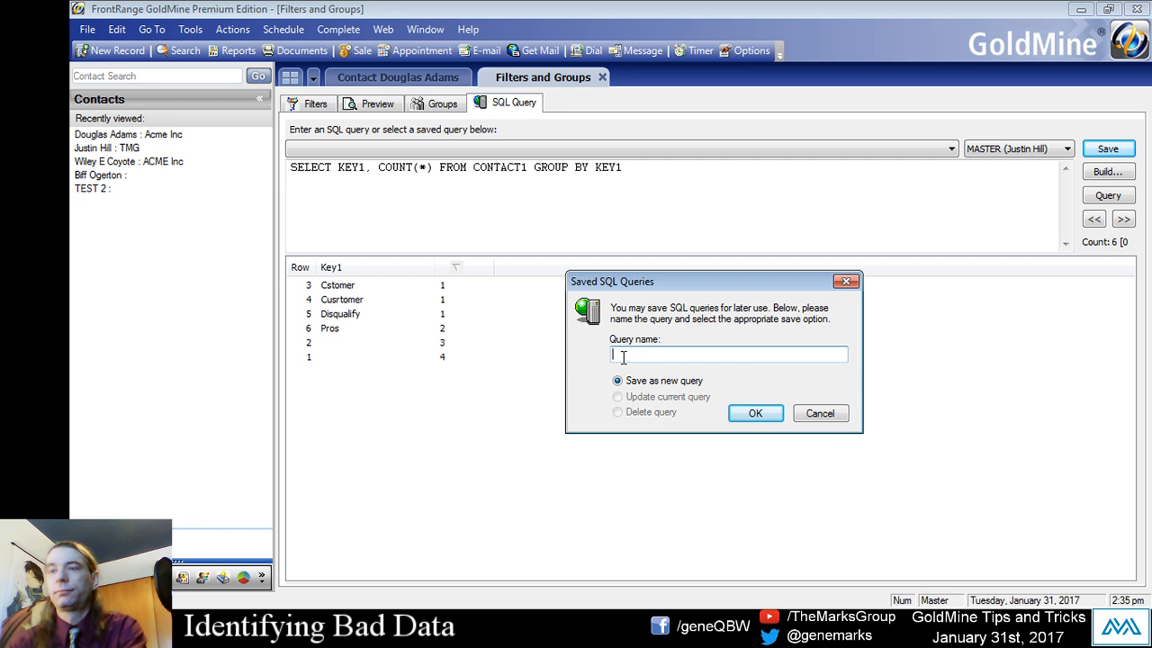
text(Customer Typ)
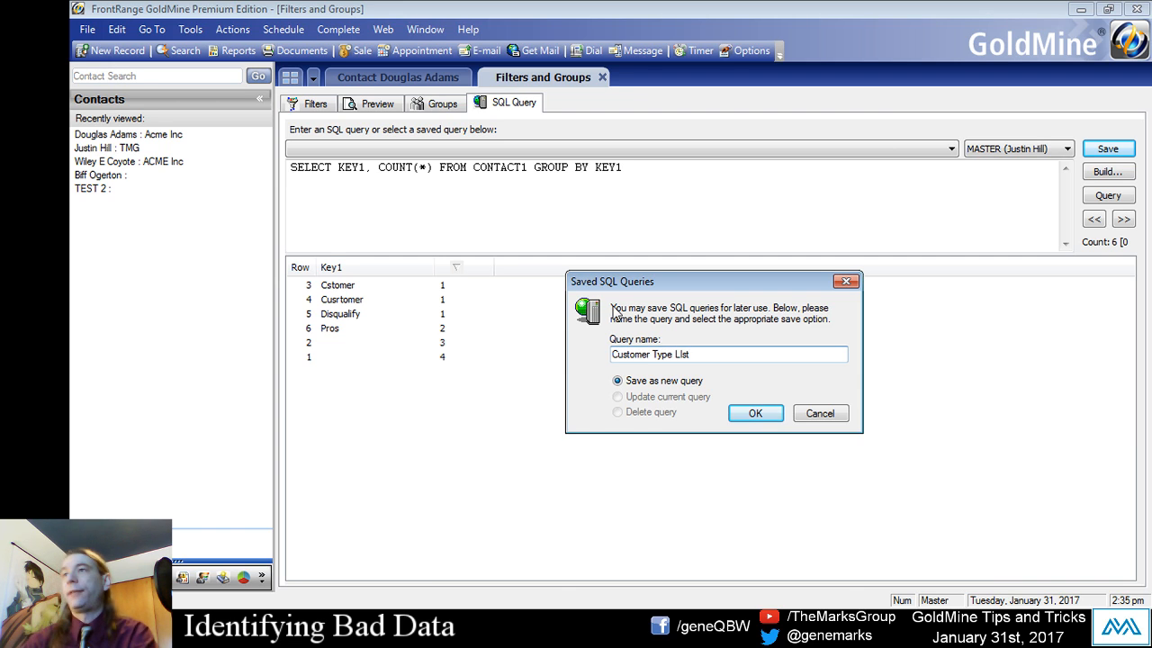
text(e List)
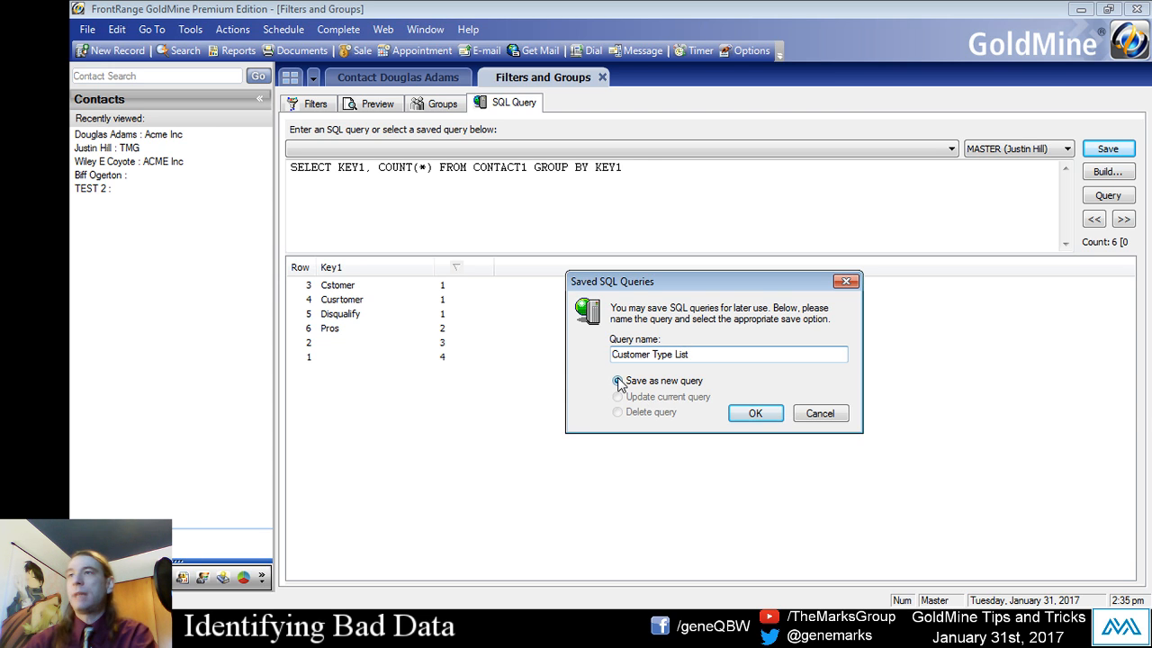
drag(691, 354, 594, 349)
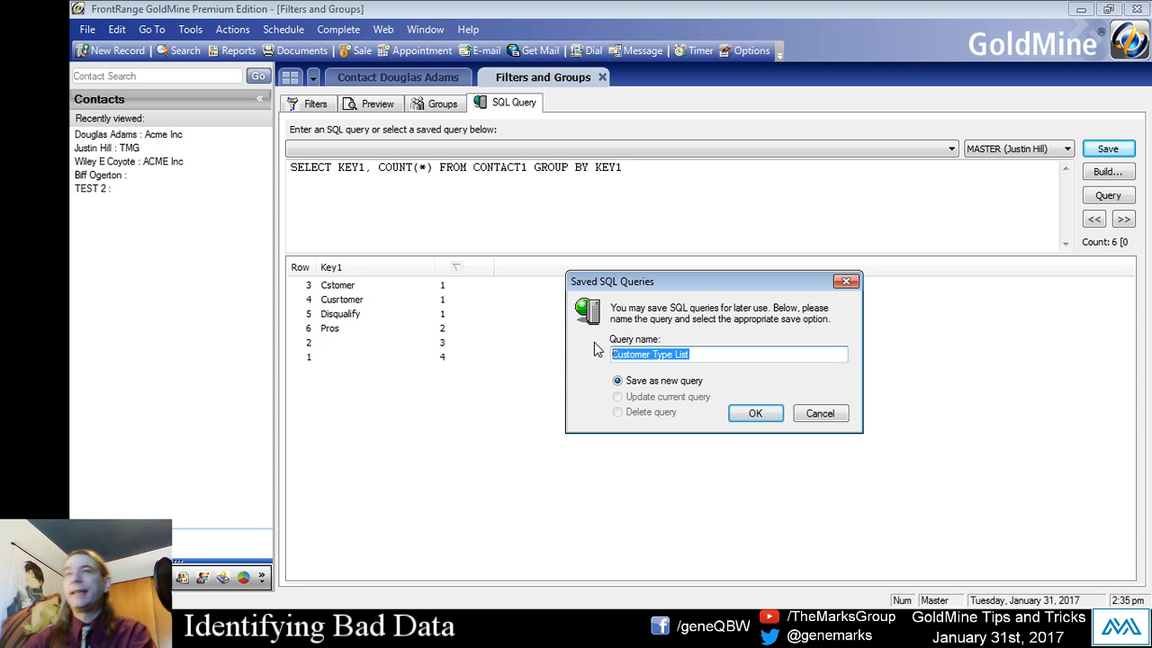
click(630, 382)
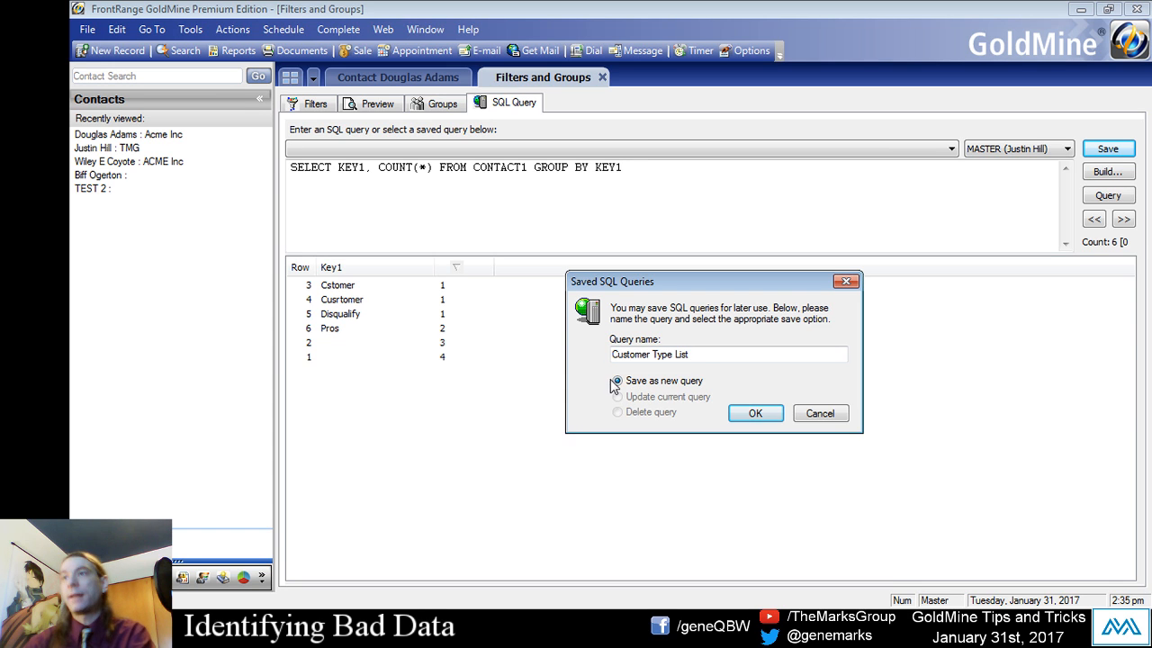
click(752, 414)
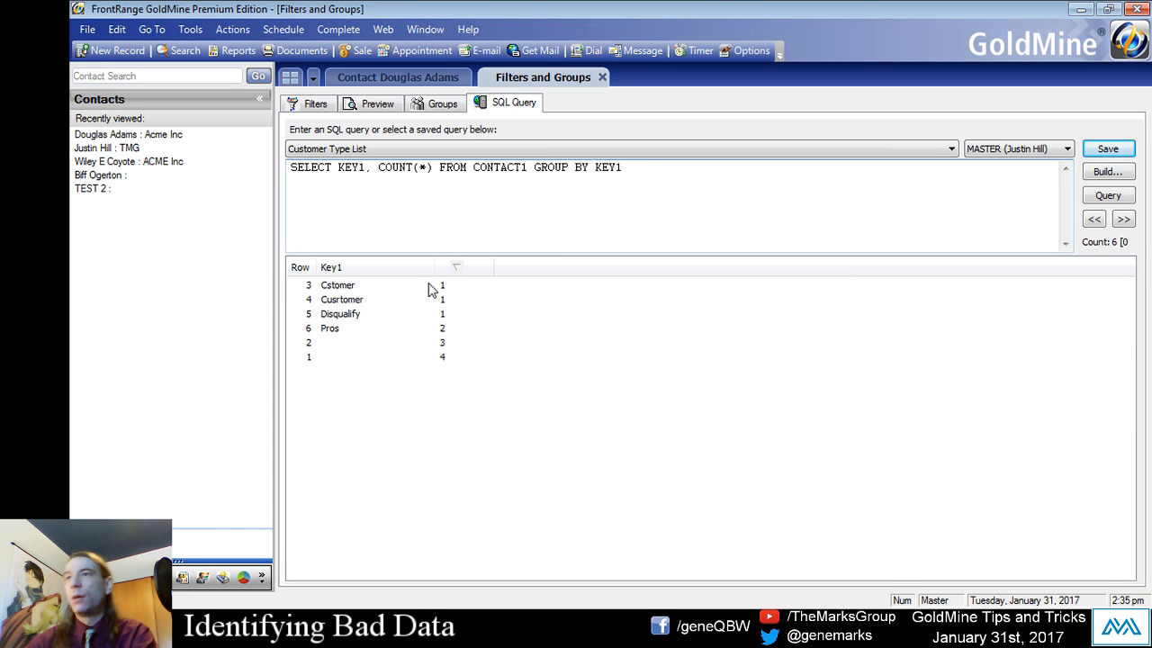
- Select the saved Customer Type List query, review the list of saved queries and examine a blank Key1 result row
click(357, 149)
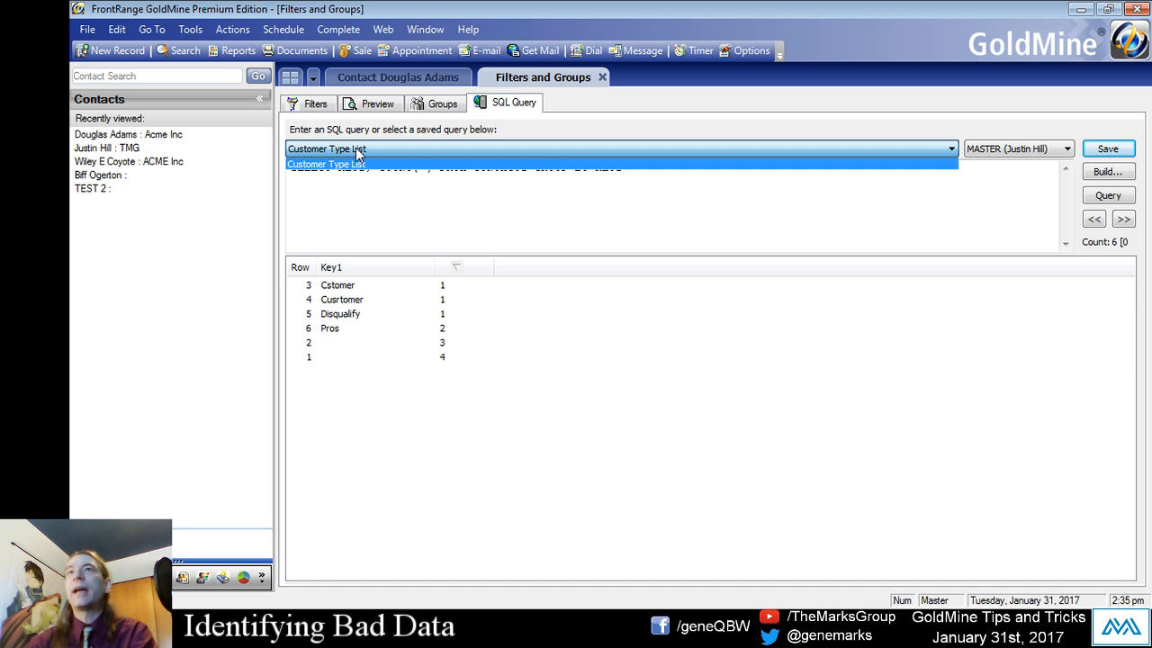
click(357, 162)
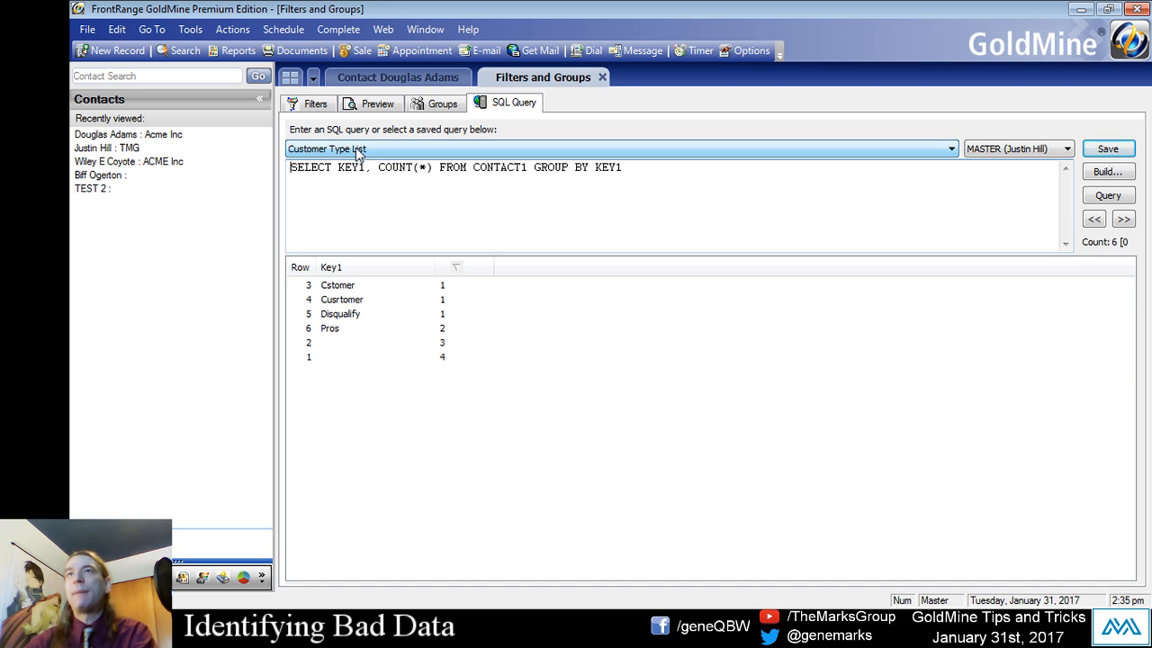
click(401, 150)
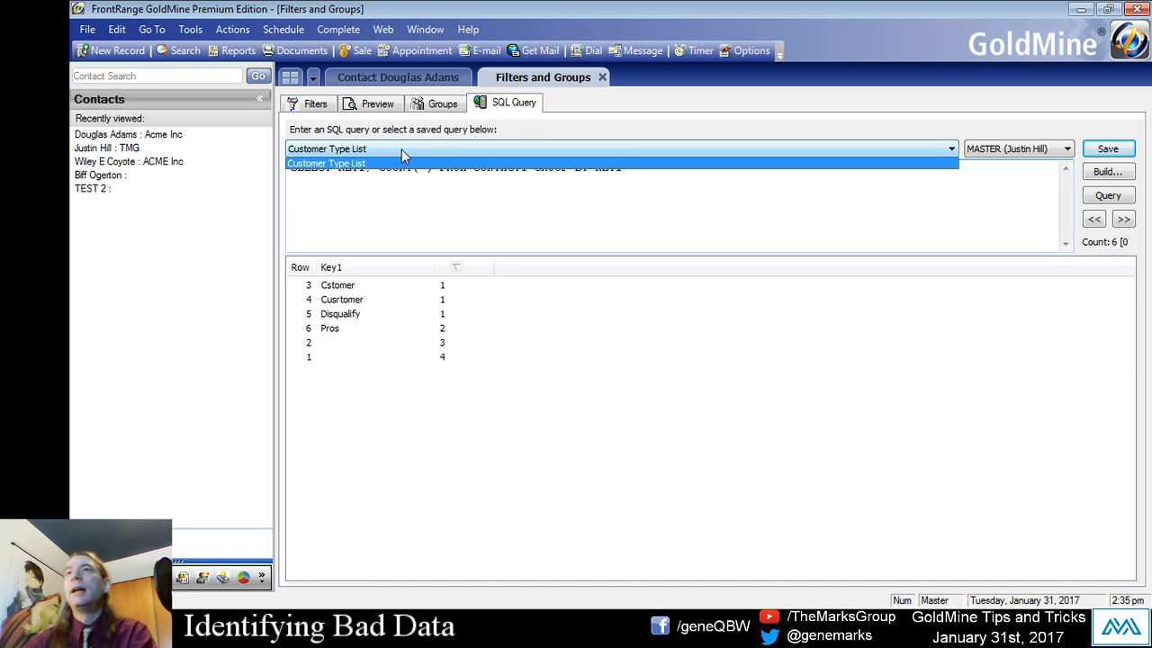
click(472, 211)
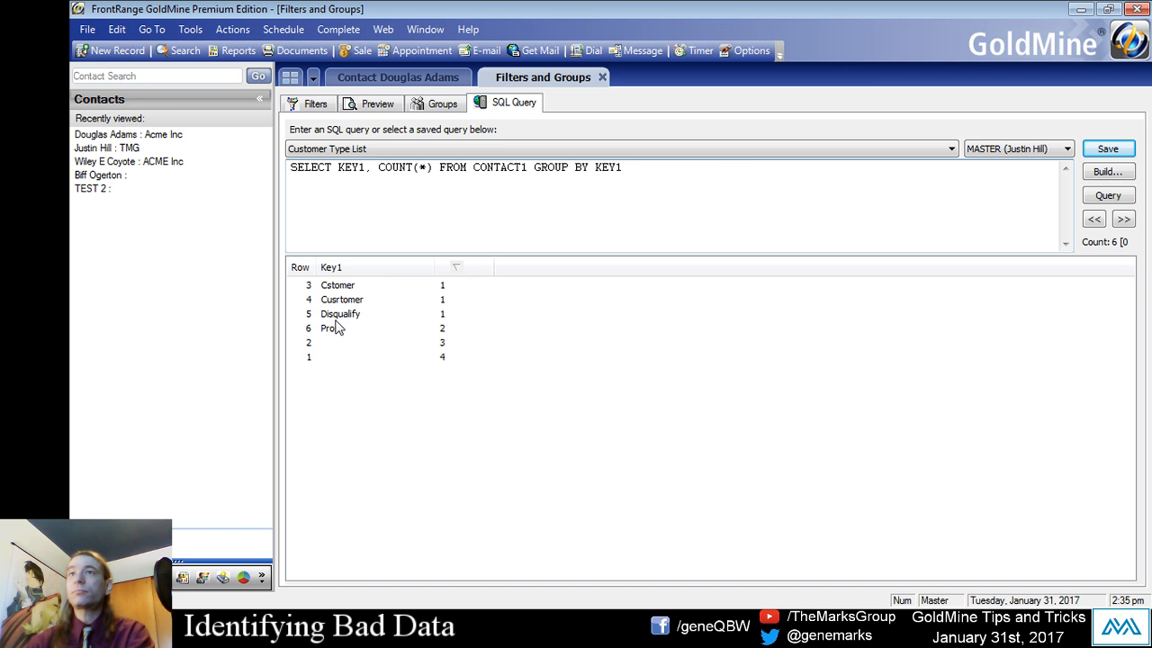
click(342, 356)
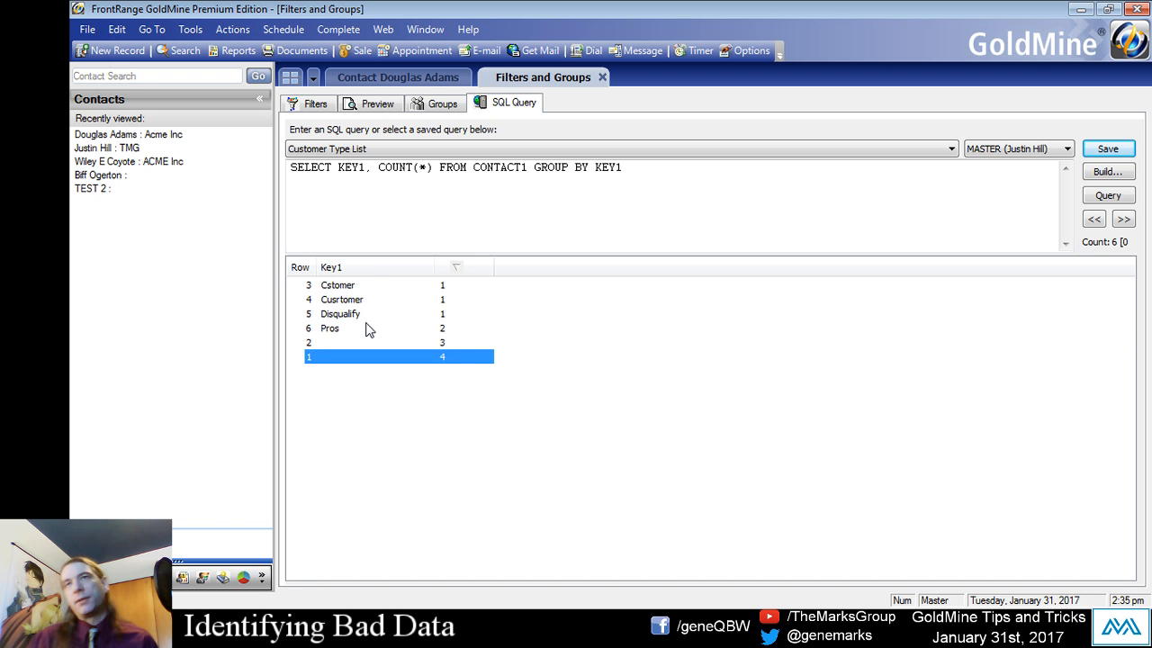
- Look up the database name of the Acct Mgr field in its field properties on the contact record
click(399, 76)
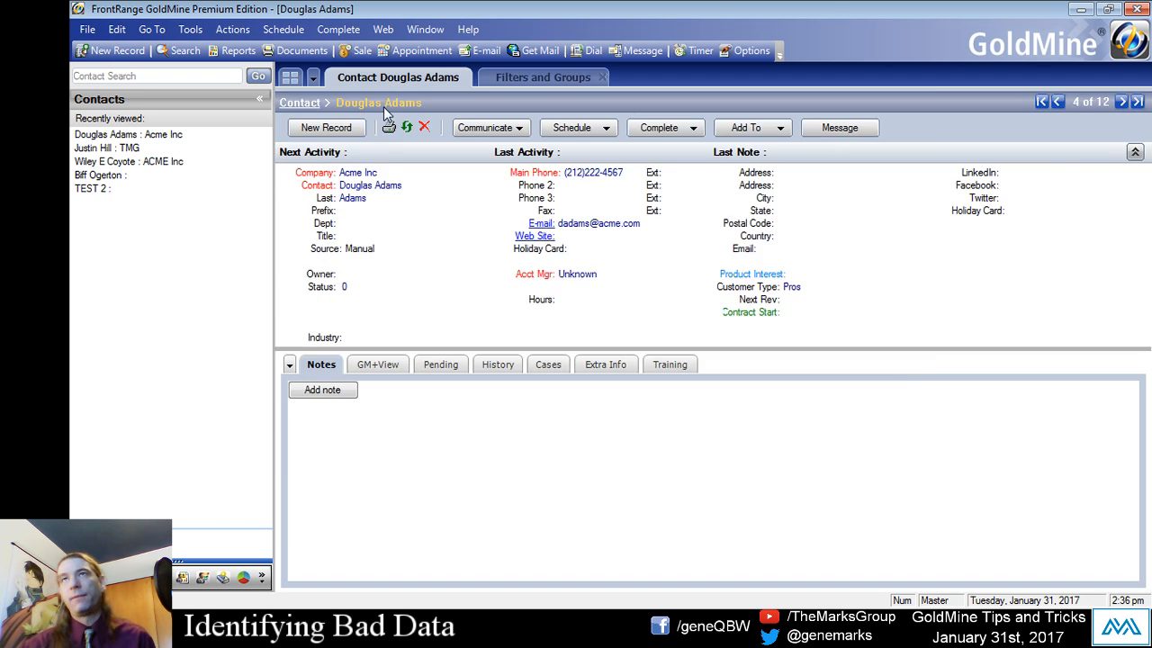
right_click(537, 275)
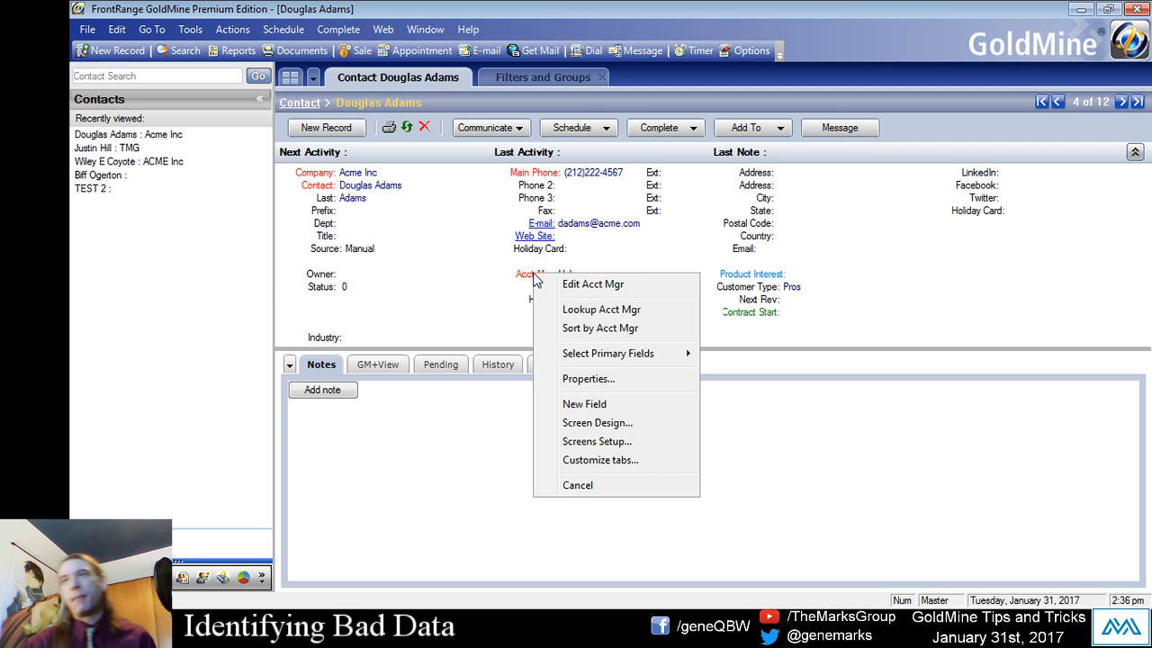
click(580, 380)
key(Tab)
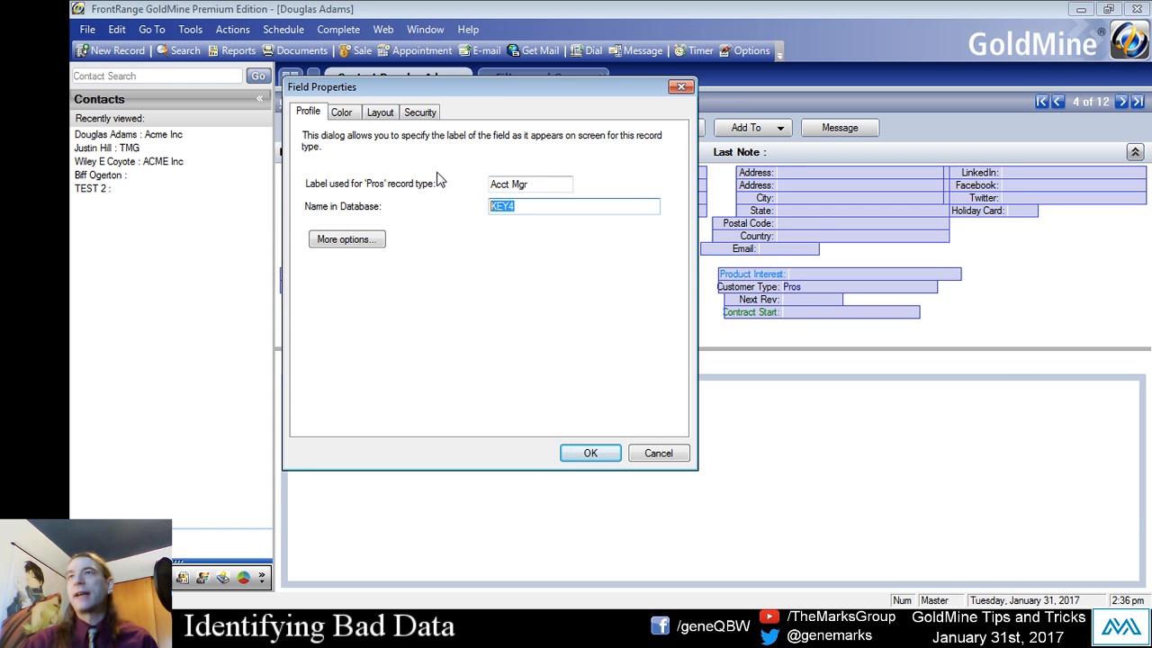
drag(494, 93, 802, 135)
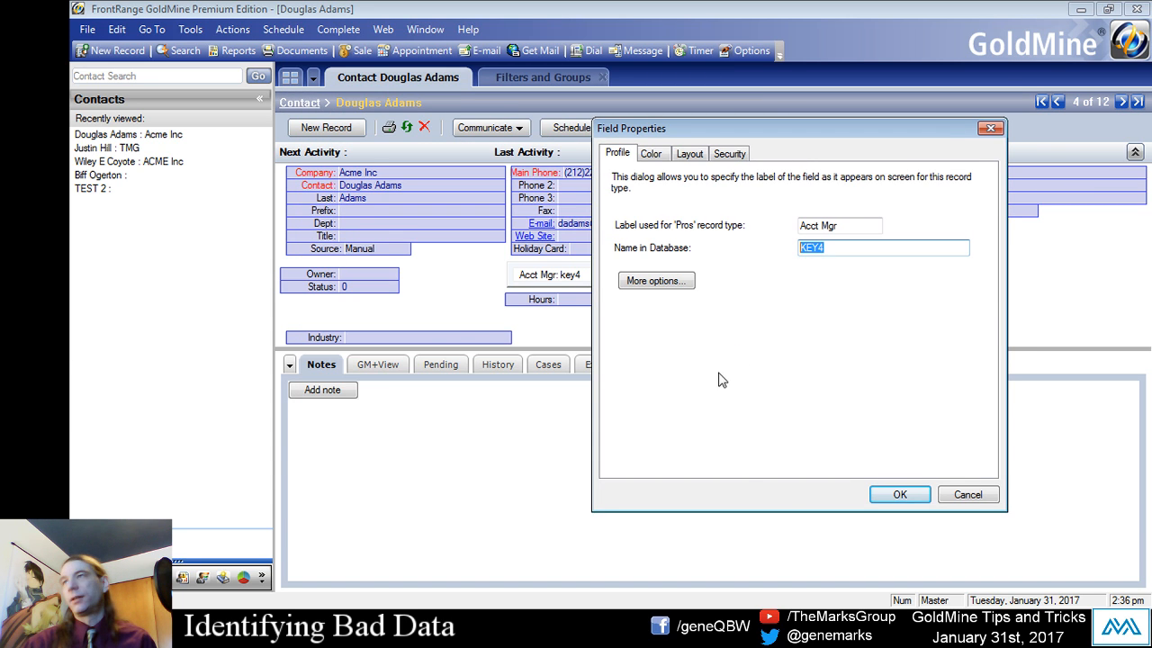
click(887, 500)
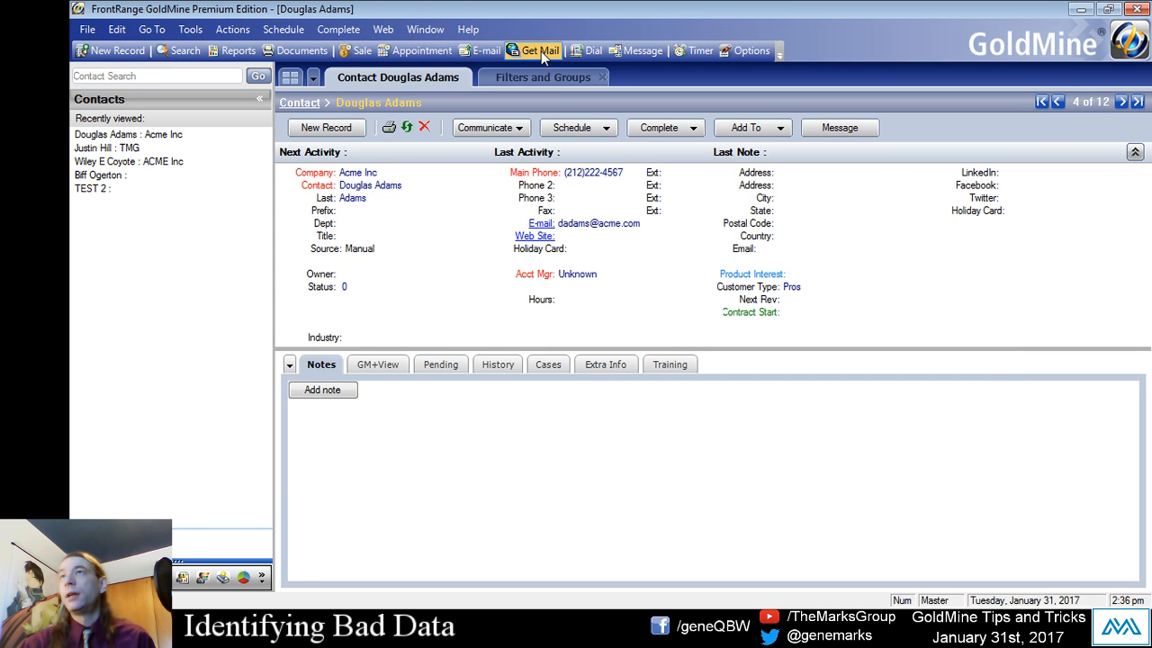
- Return to the SQL query, replace both KEY1 references with KEY4 and run it
click(542, 77)
click(367, 170)
key(BackSpace)
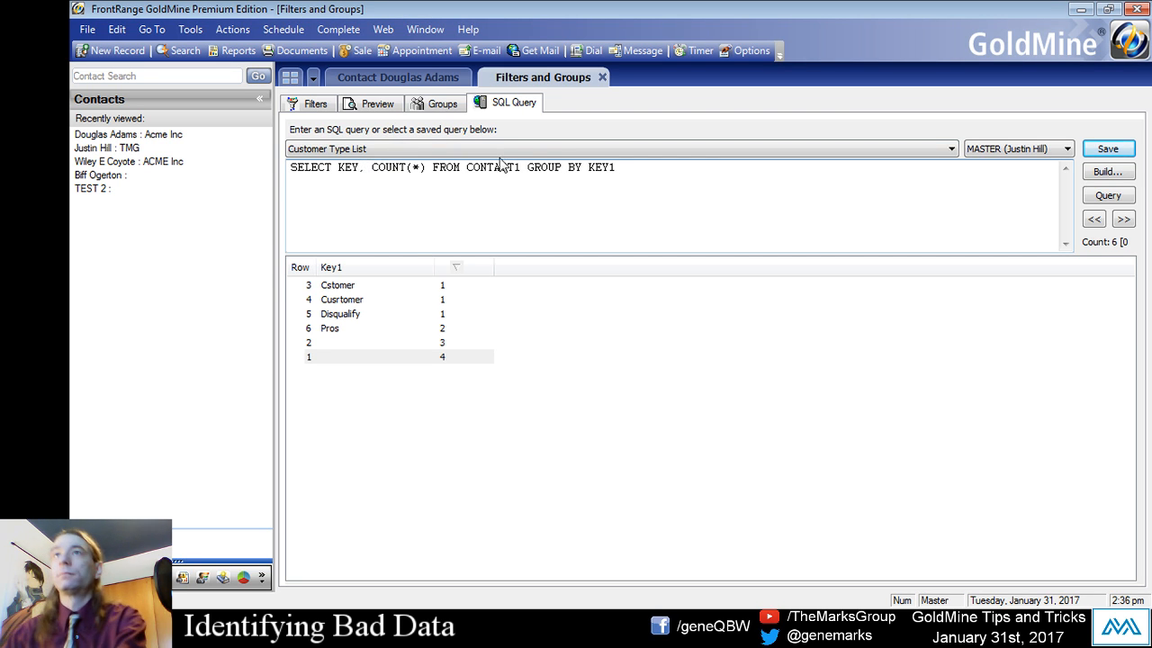
text(4)
click(615, 169)
key(Delete)
text(4)
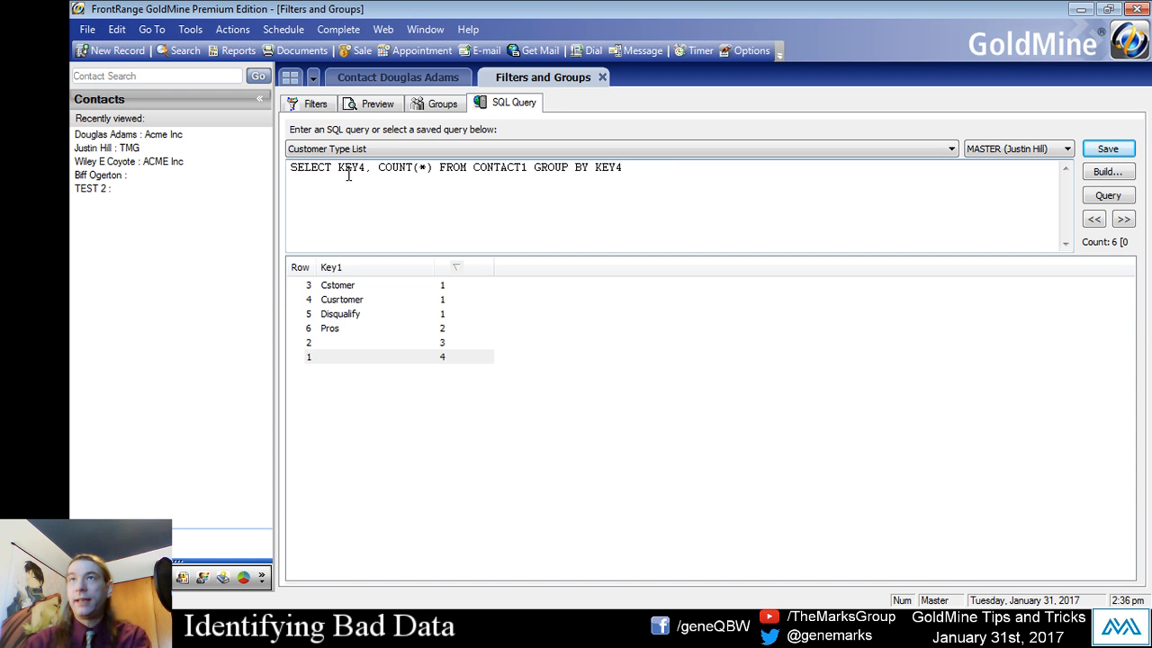
click(371, 169)
drag(596, 169, 680, 175)
click(676, 178)
click(1099, 196)
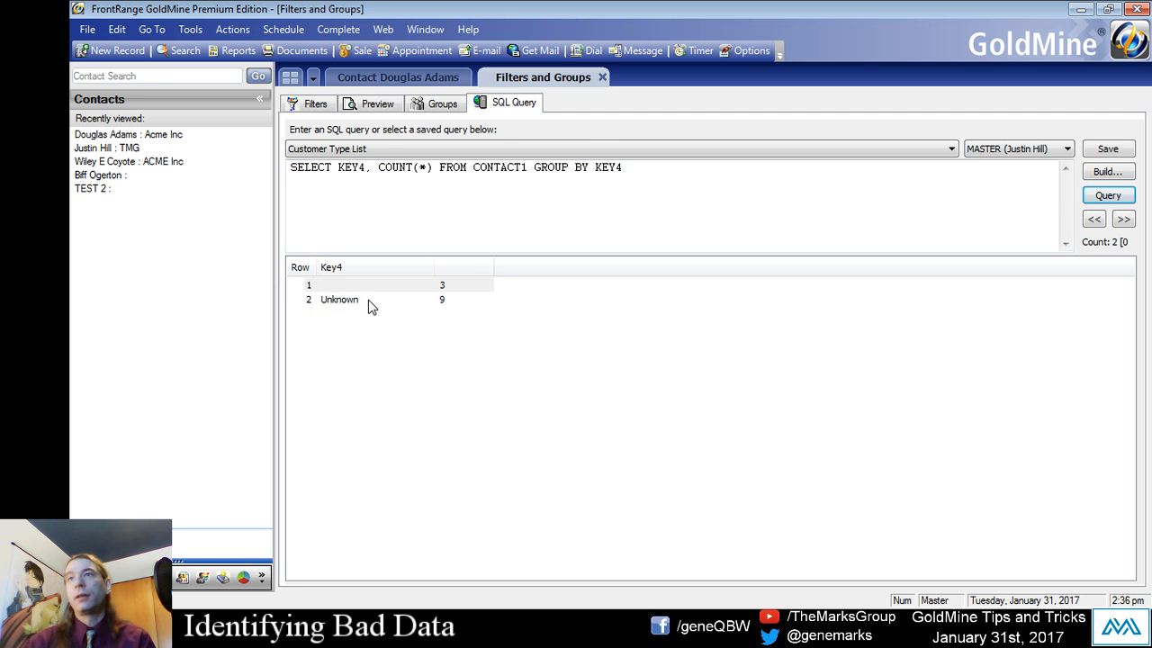
- Examine the Unknown and blank Key4 rows and their record counts in the query results
click(364, 299)
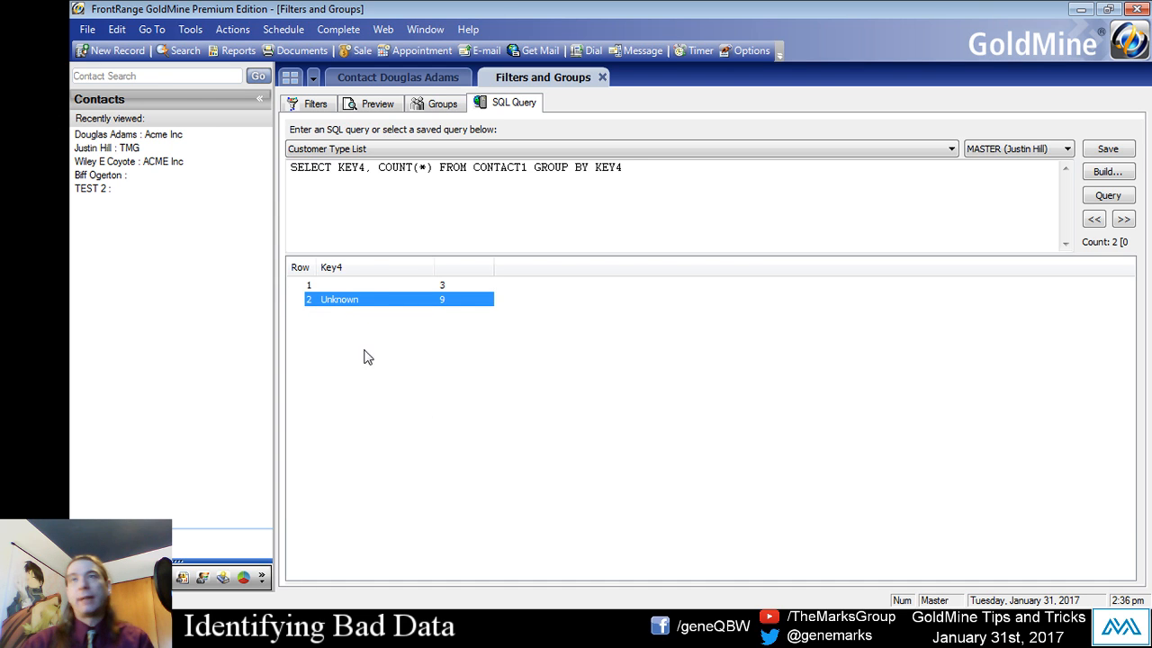
click(361, 286)
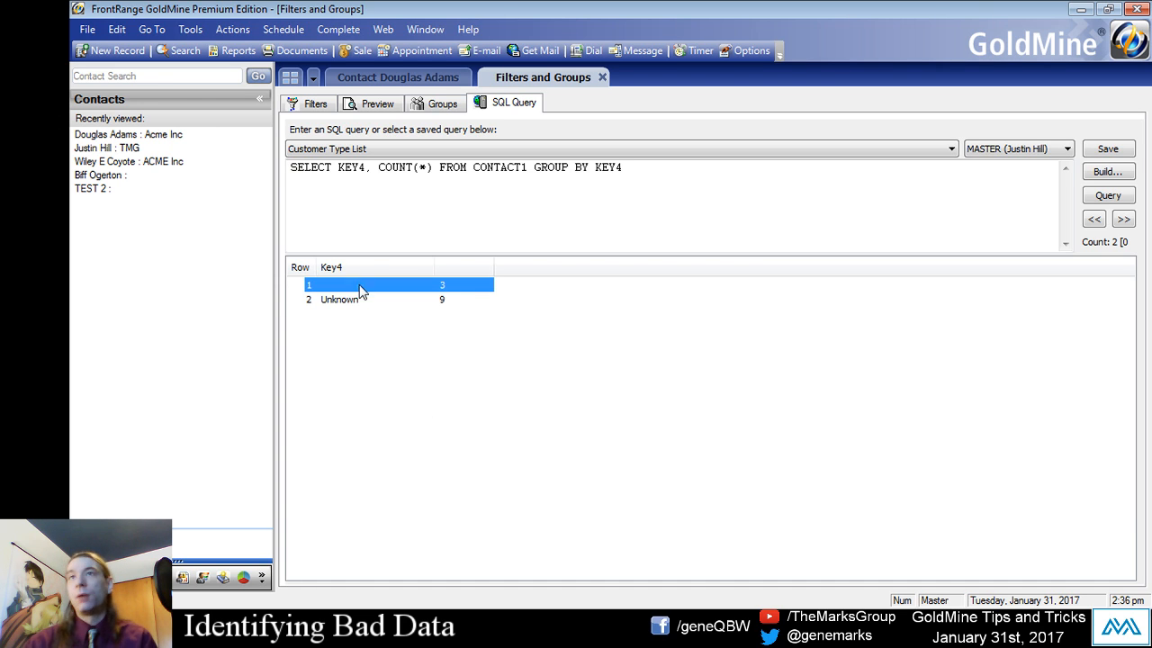
click(422, 310)
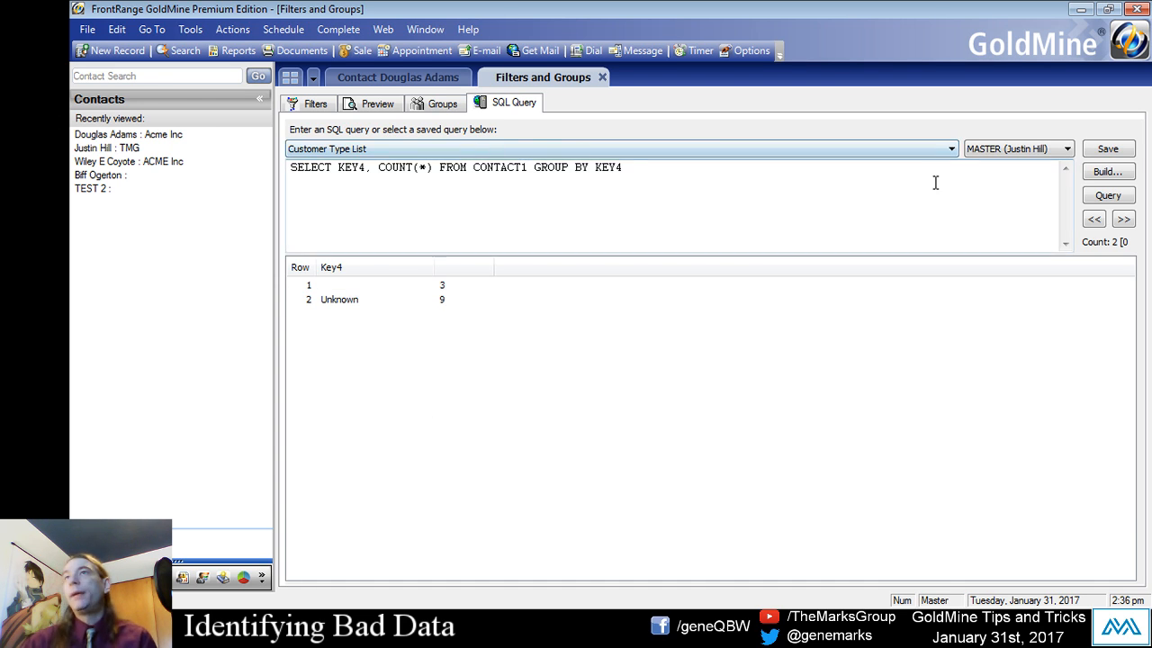
- Save the KEY4 query as a new query named Account Manager List
click(1107, 148)
drag(606, 273, 643, 180)
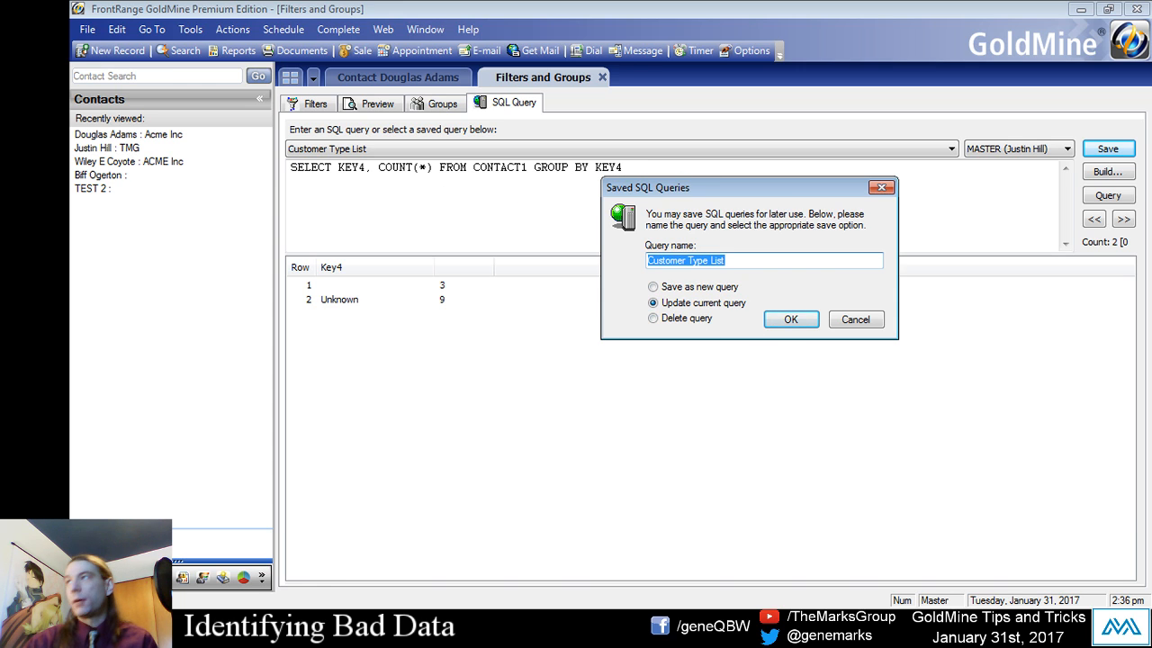
click(681, 306)
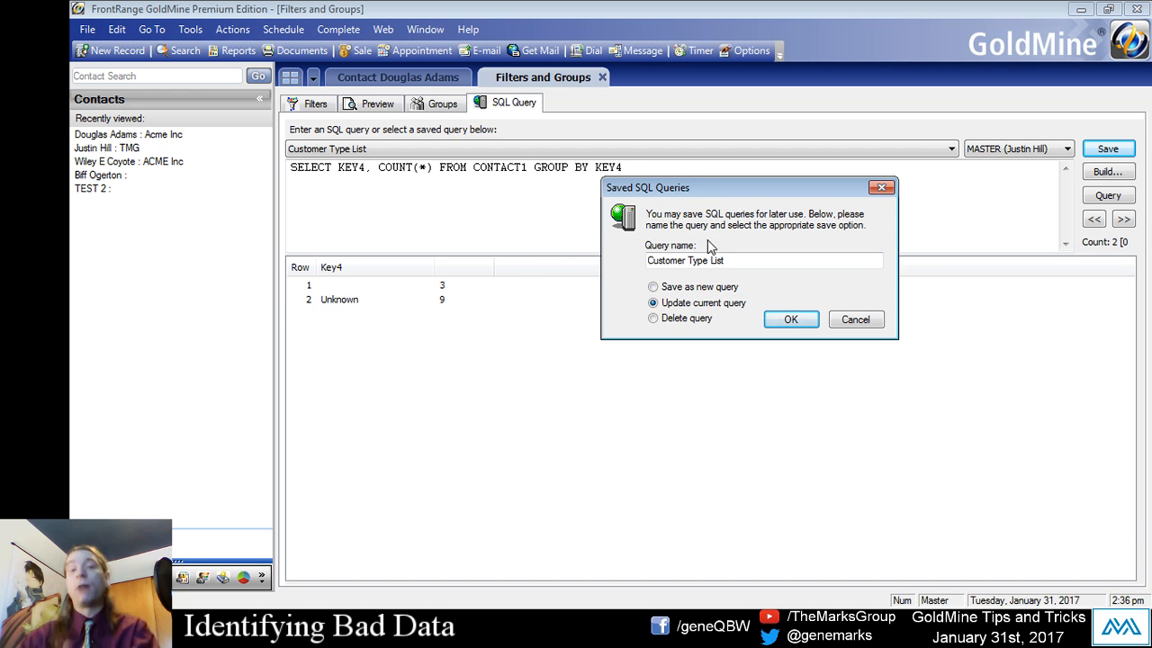
click(675, 287)
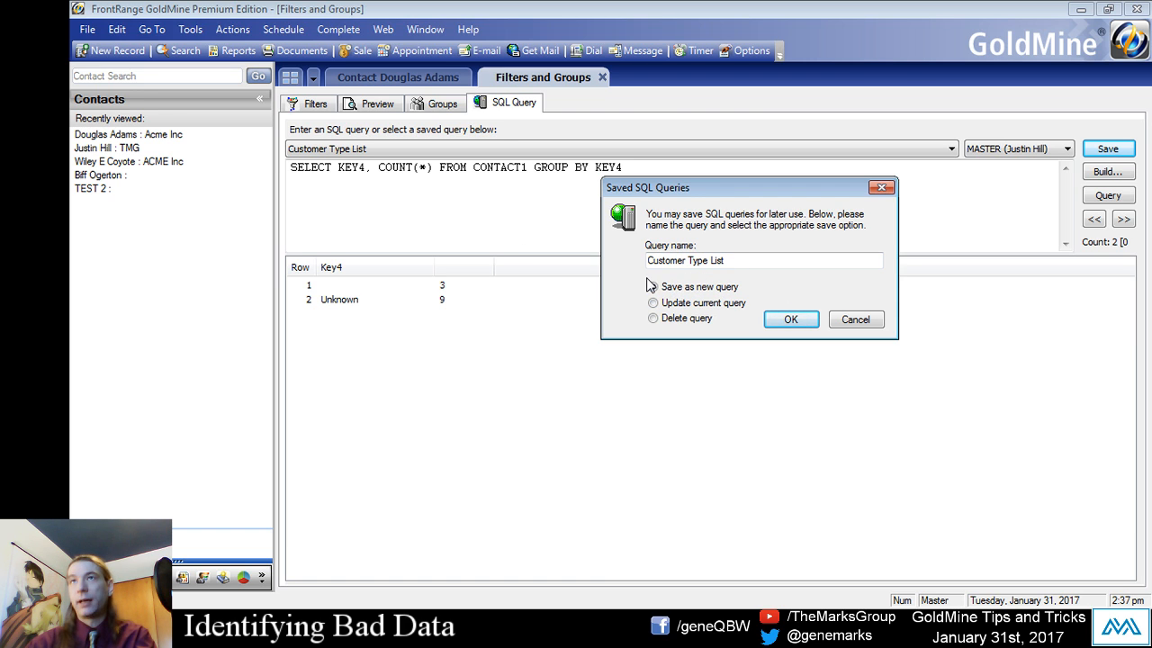
drag(710, 263, 540, 238)
text(Account Manager)
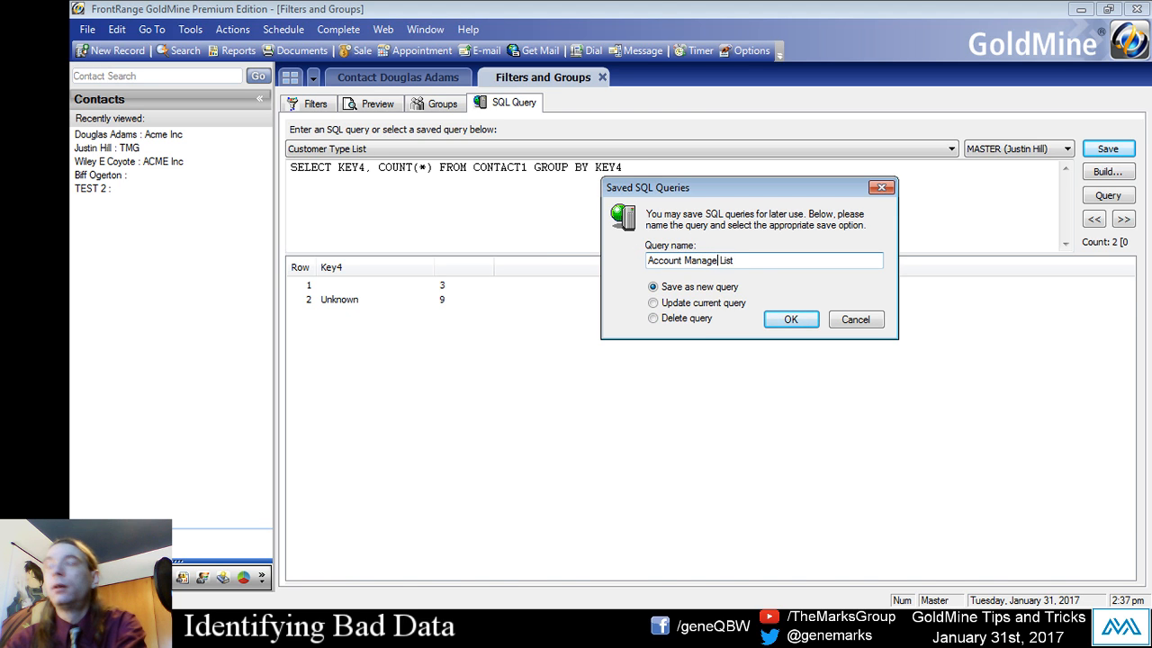
click(791, 319)
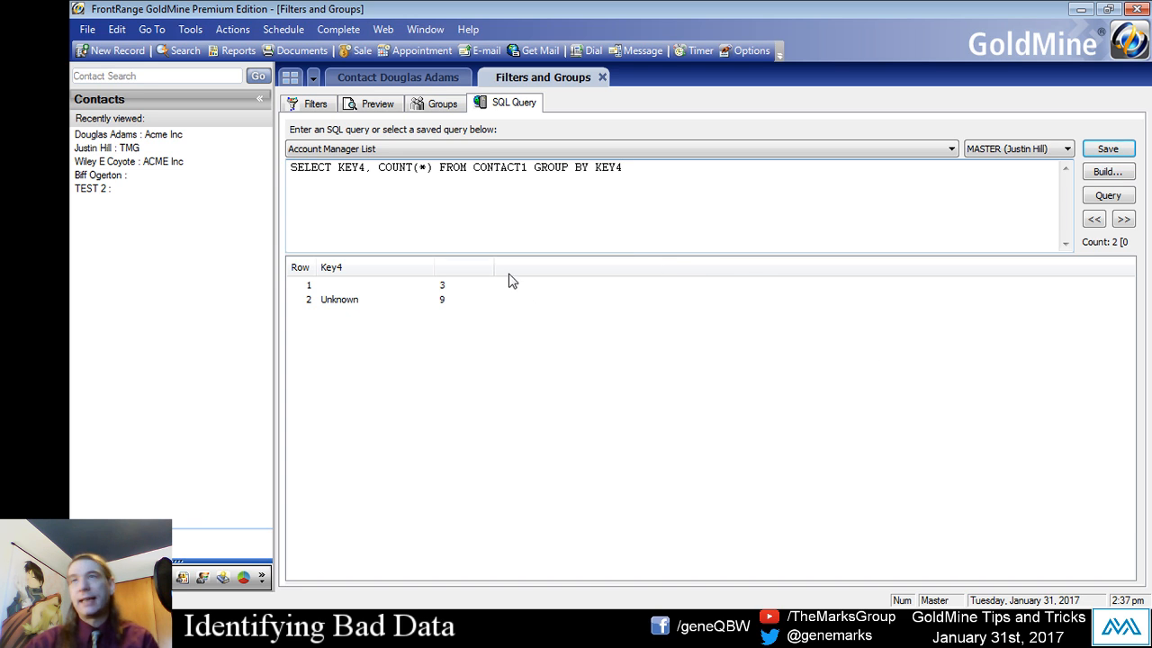
- Replace both KEY4 references in the query with STATE, run it and check the NY row
click(365, 168)
key(BackSpace)
key(BackSpace)
key(BackSpace)
key(BackSpace)
text(STATE)
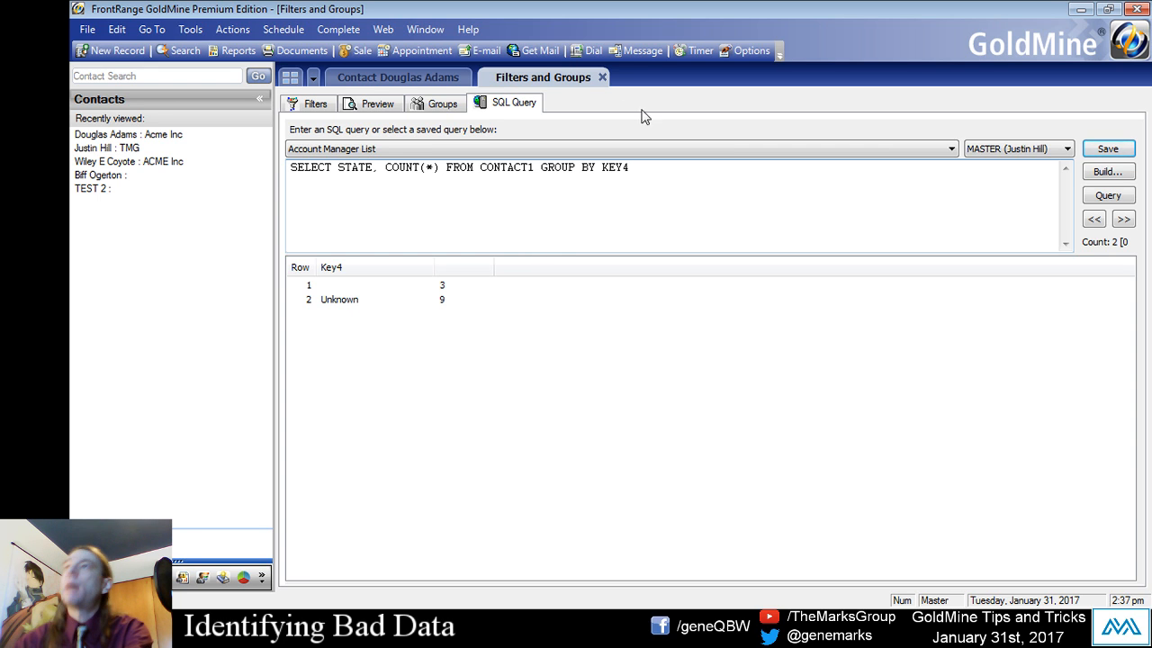
drag(603, 168, 657, 165)
key(BackSpace)
text(STATE)
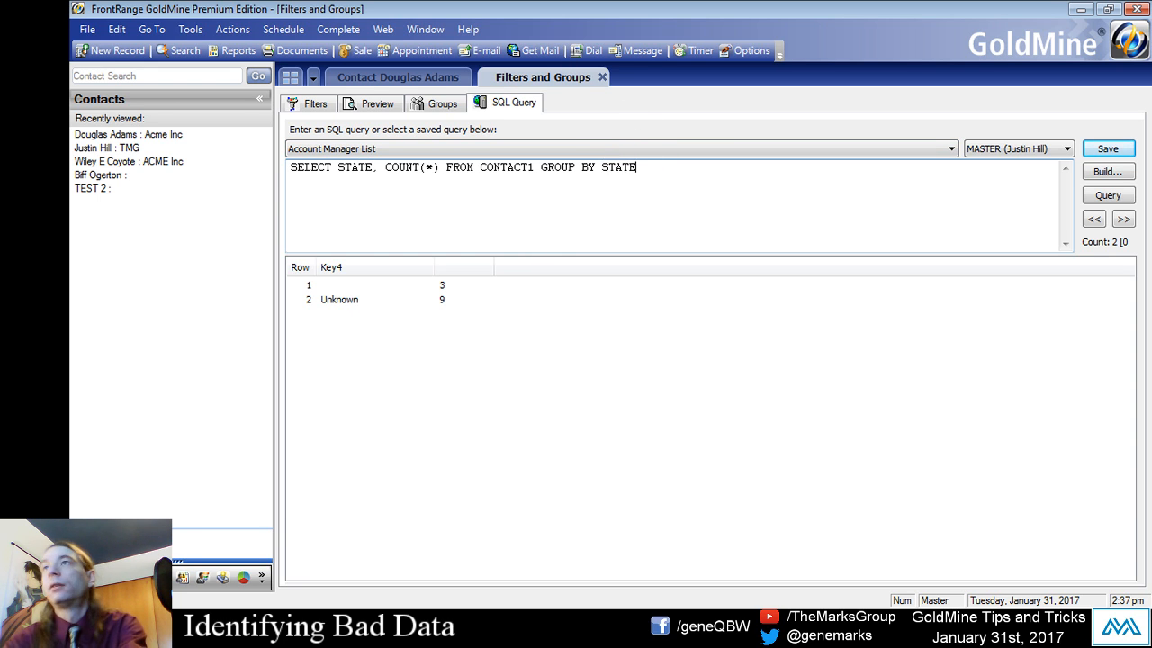
click(1094, 200)
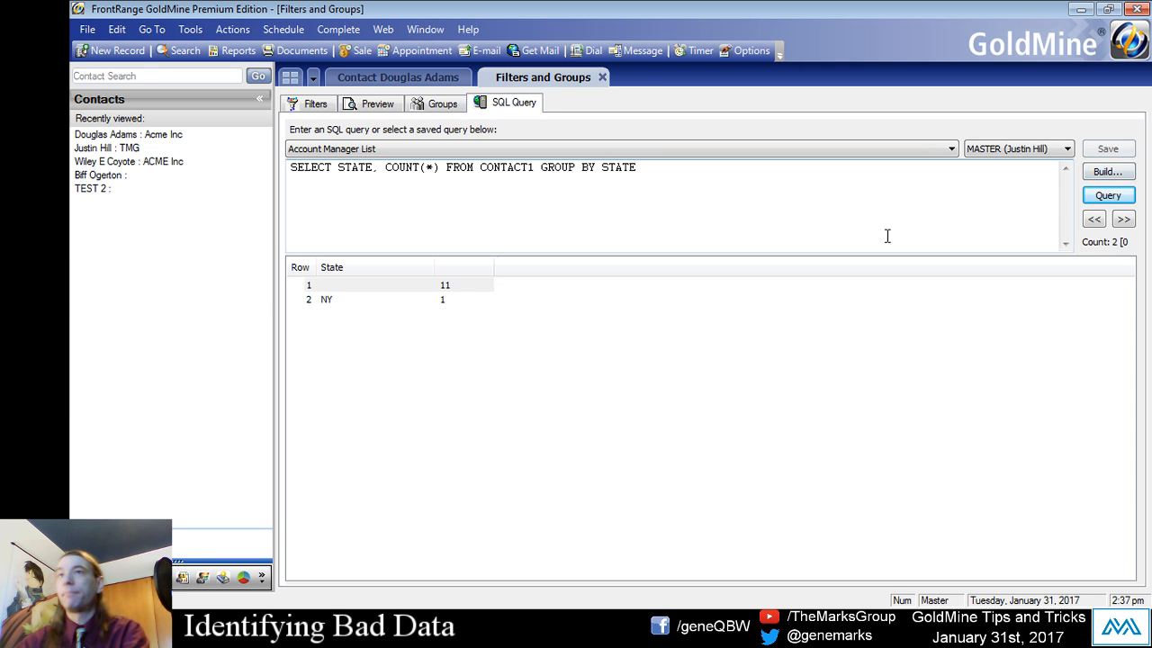
click(344, 299)
- Replace both STATE references in the query with COMPANY, run it and examine the blank and Acme Inc rows
click(343, 247)
click(339, 169)
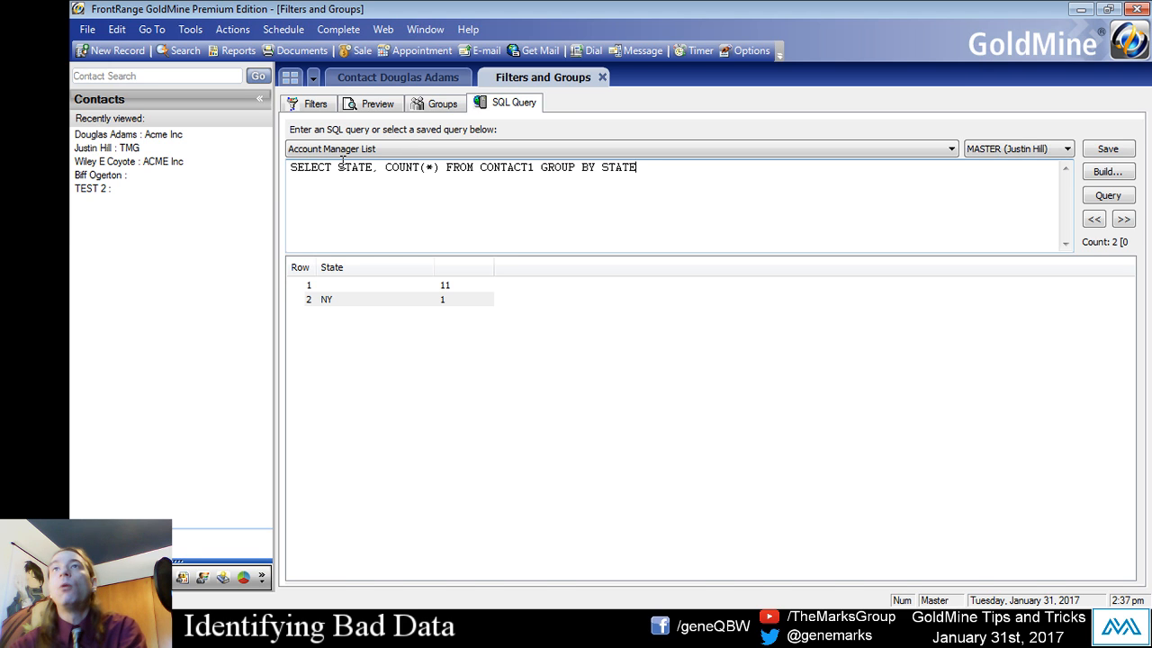
click(338, 171)
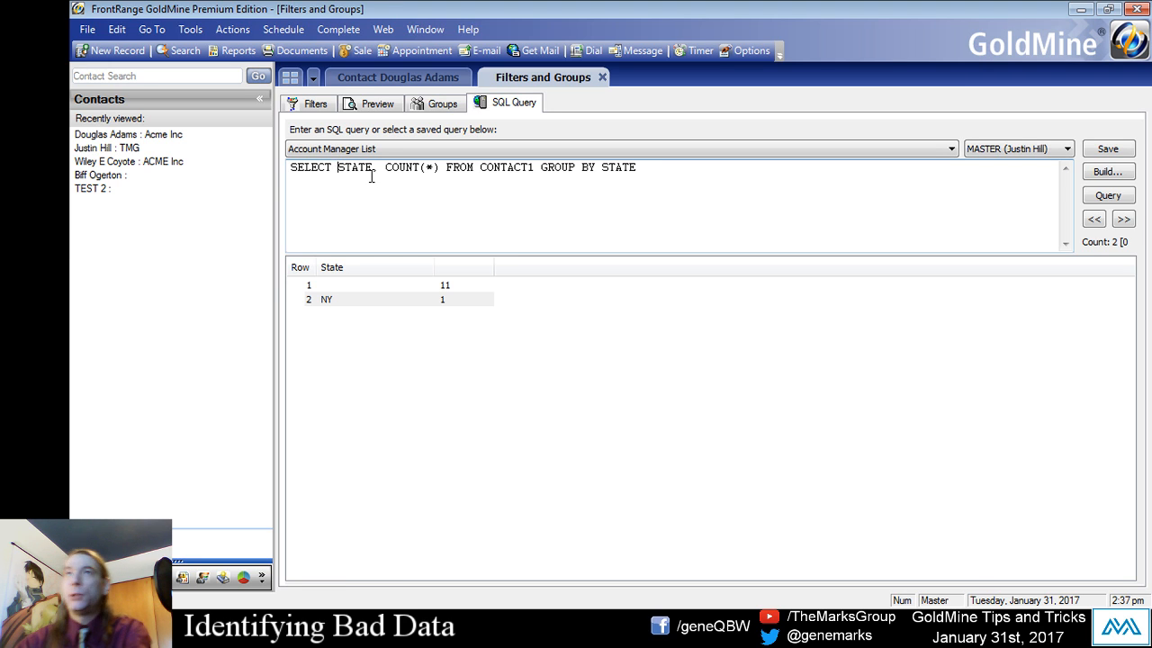
key(Delete)
key(Delete)
key(Delete)
key(Delete)
key(Delete)
text(c)
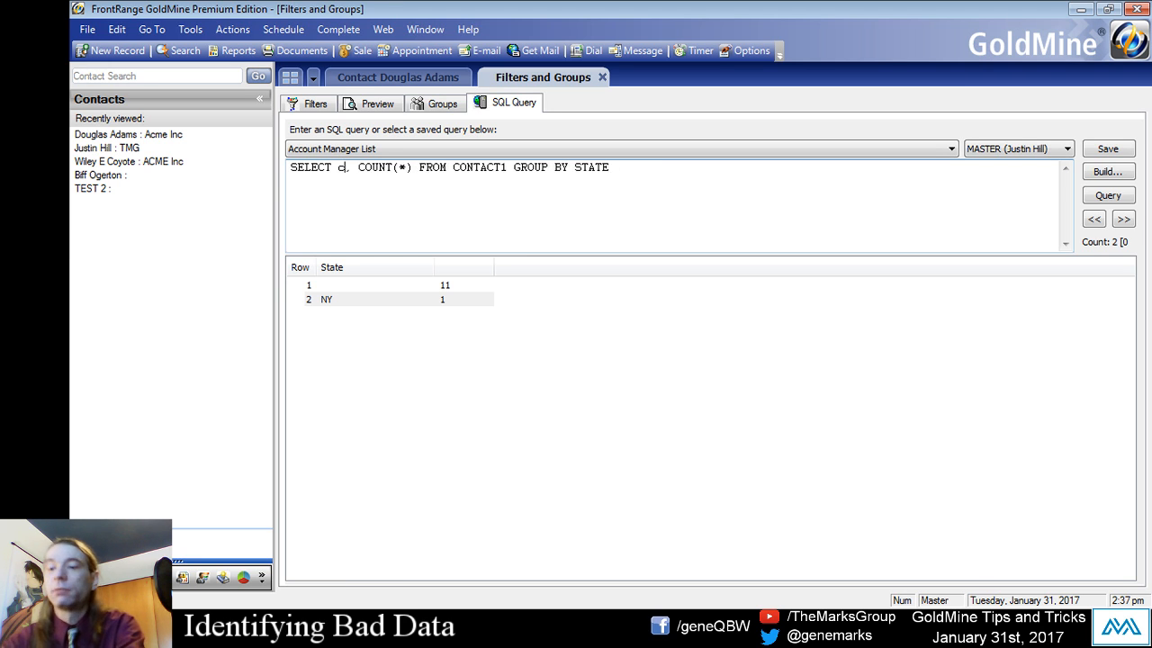
text(OPMA)
key(BackSpace)
key(BackSpace)
key(BackSpace)
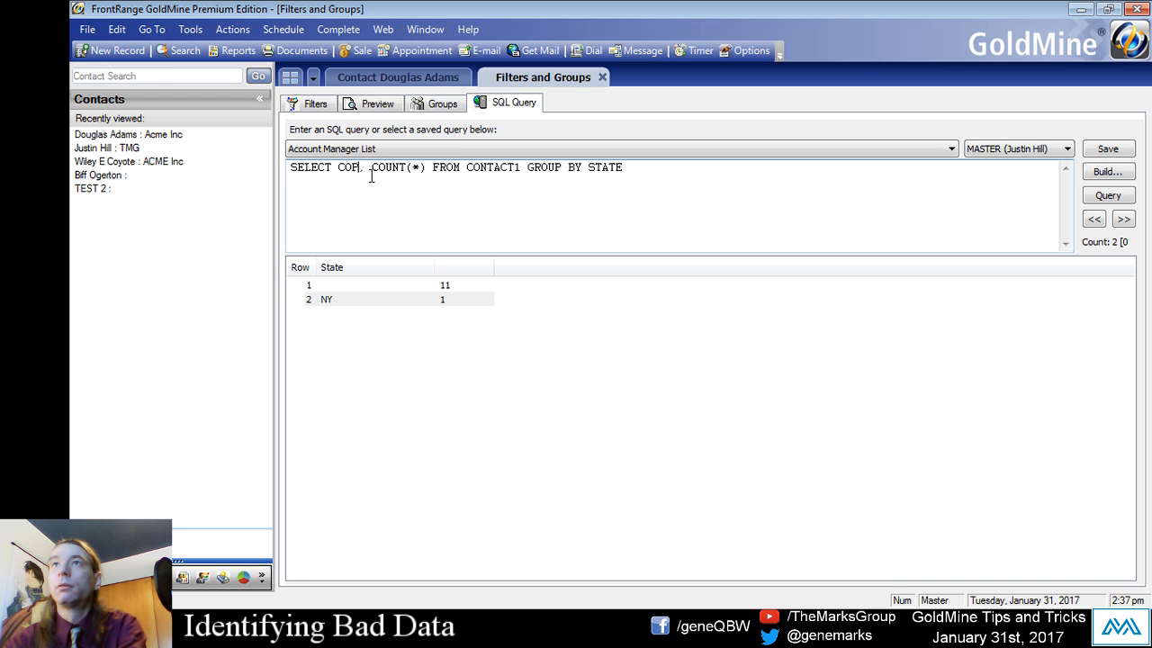
text(MPANY)
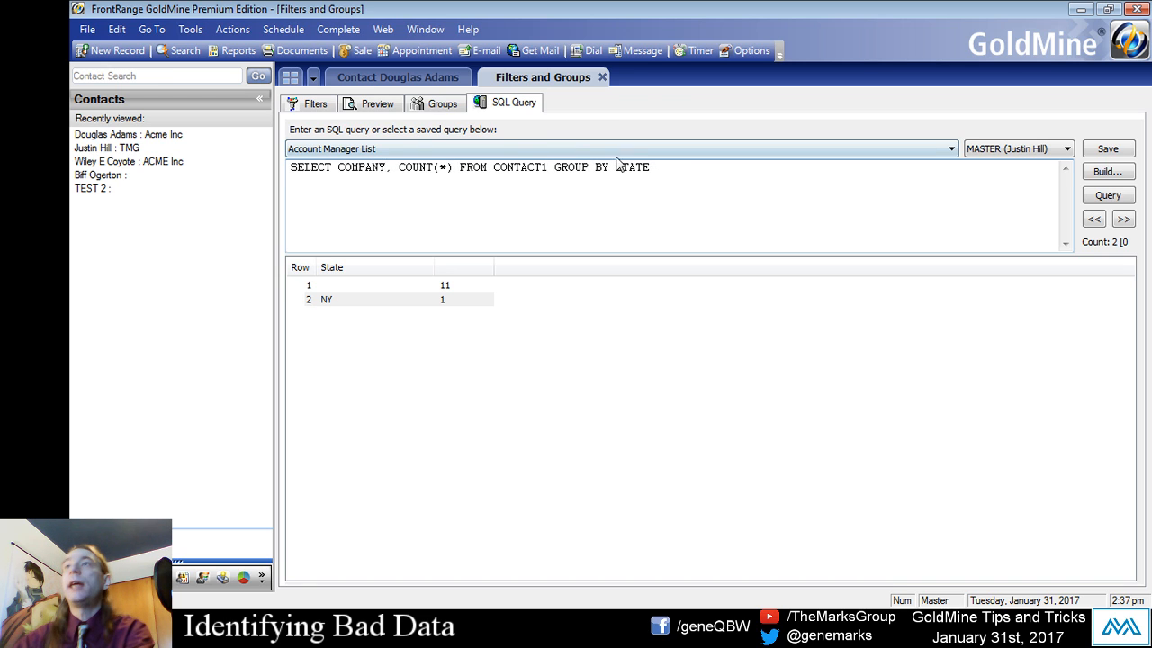
drag(615, 167, 669, 170)
text(COMPANY)
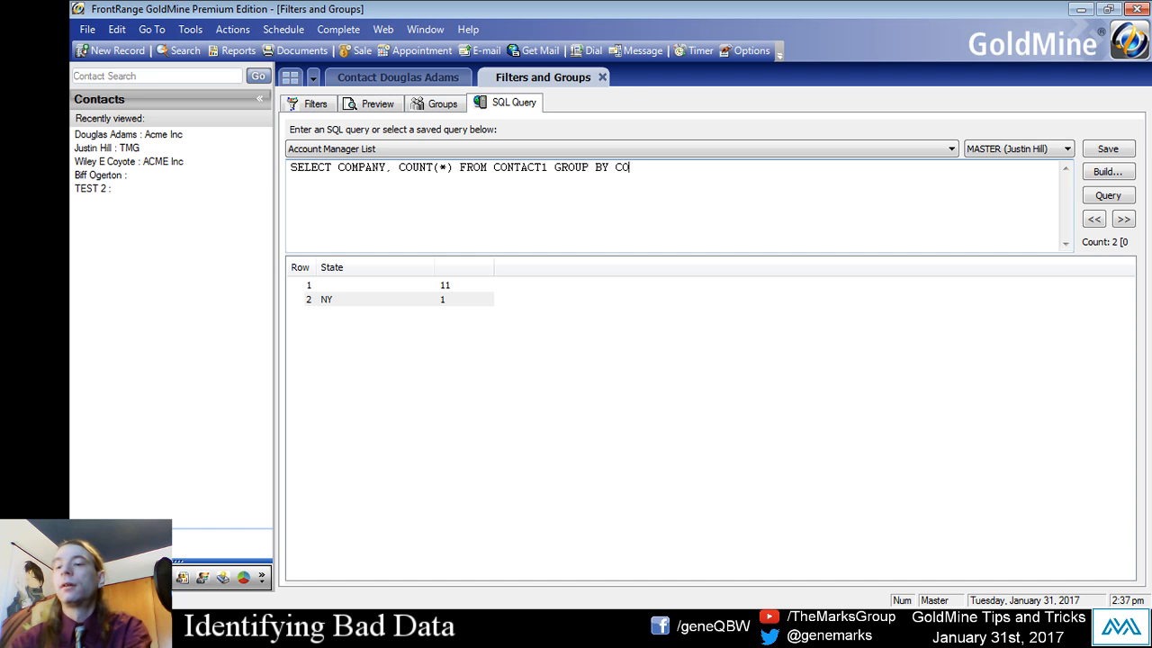
click(1088, 197)
drag(391, 358, 358, 288)
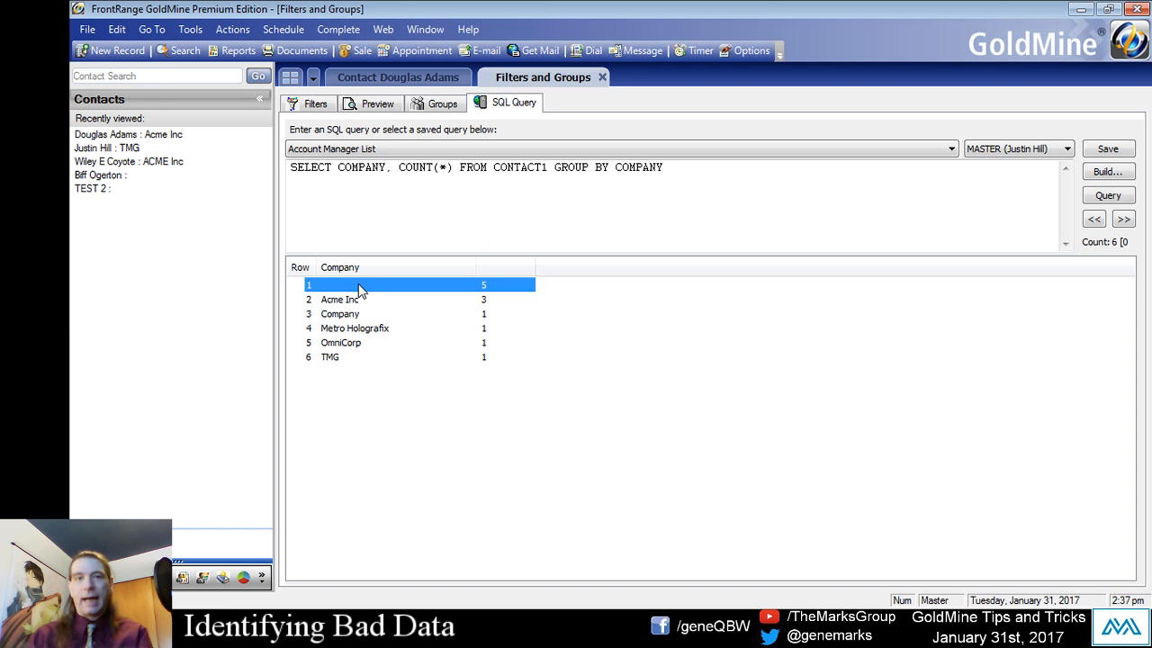
click(346, 301)
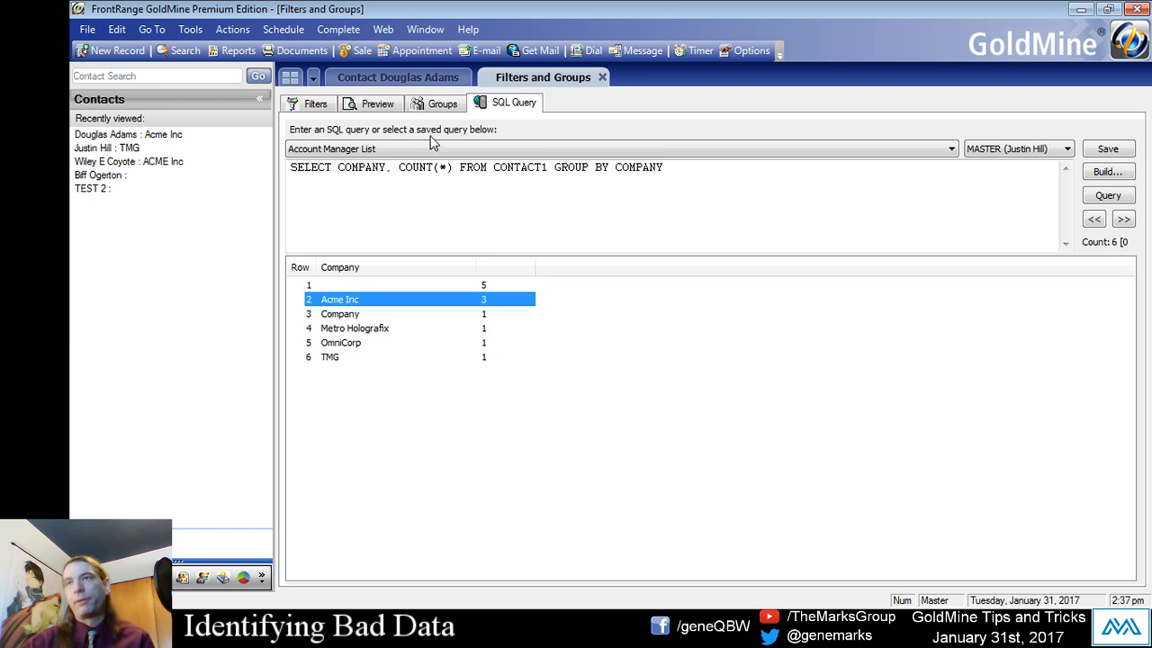
- On the open contact record, add a trailing period so the company name reads Acme Inc
click(400, 78)
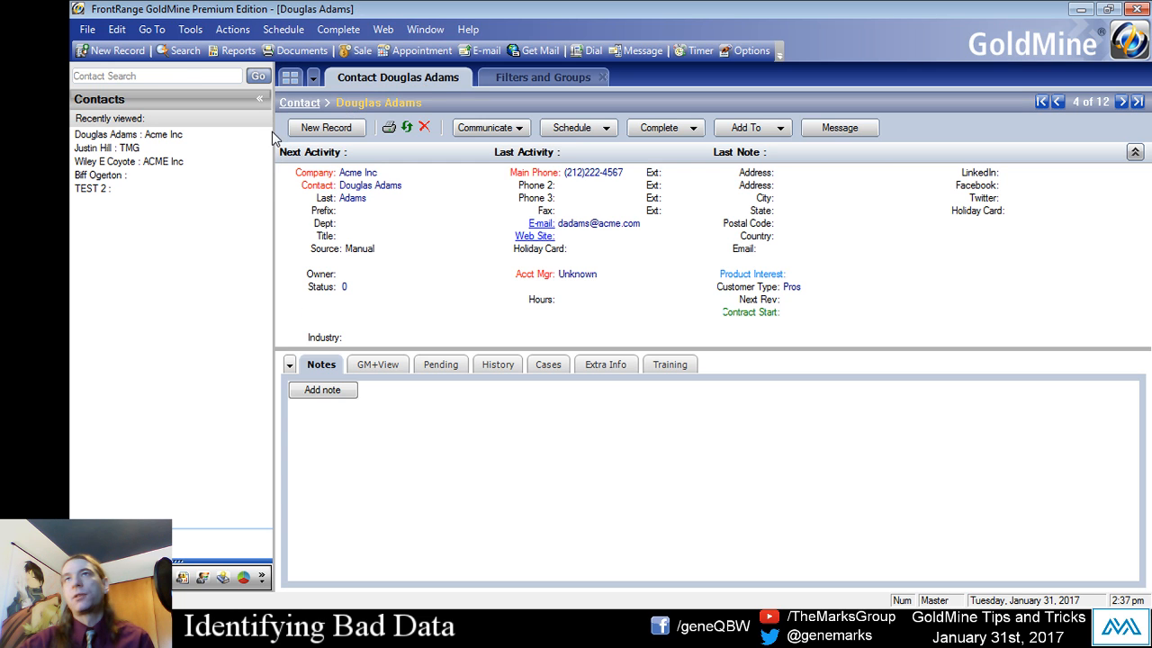
click(353, 173)
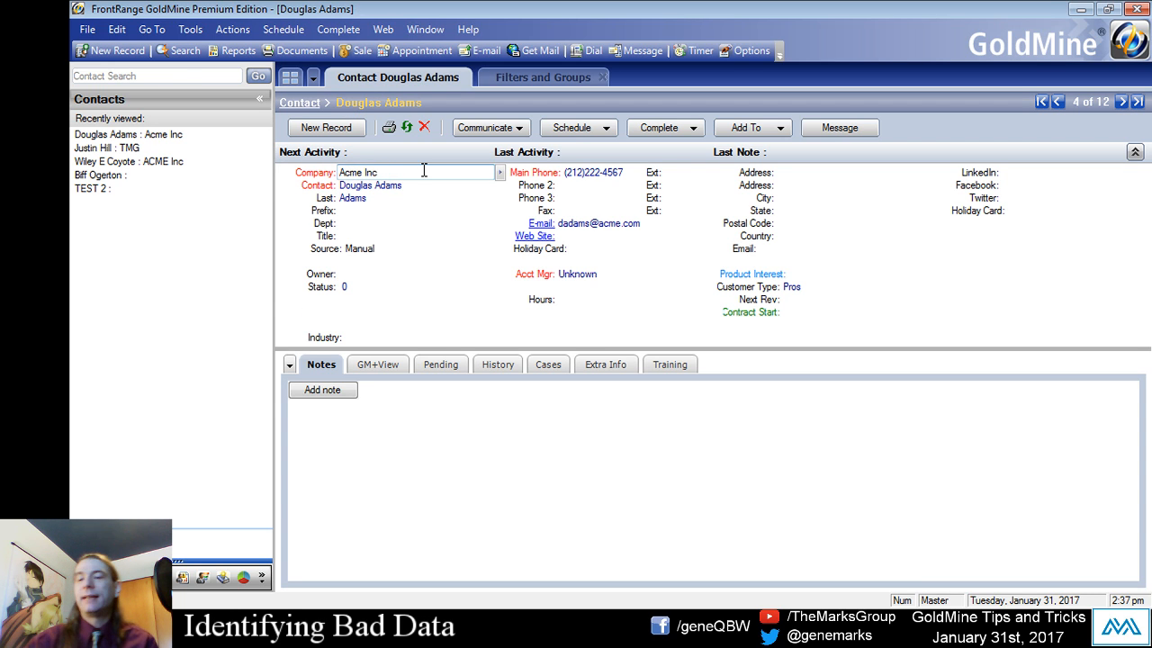
text(.)
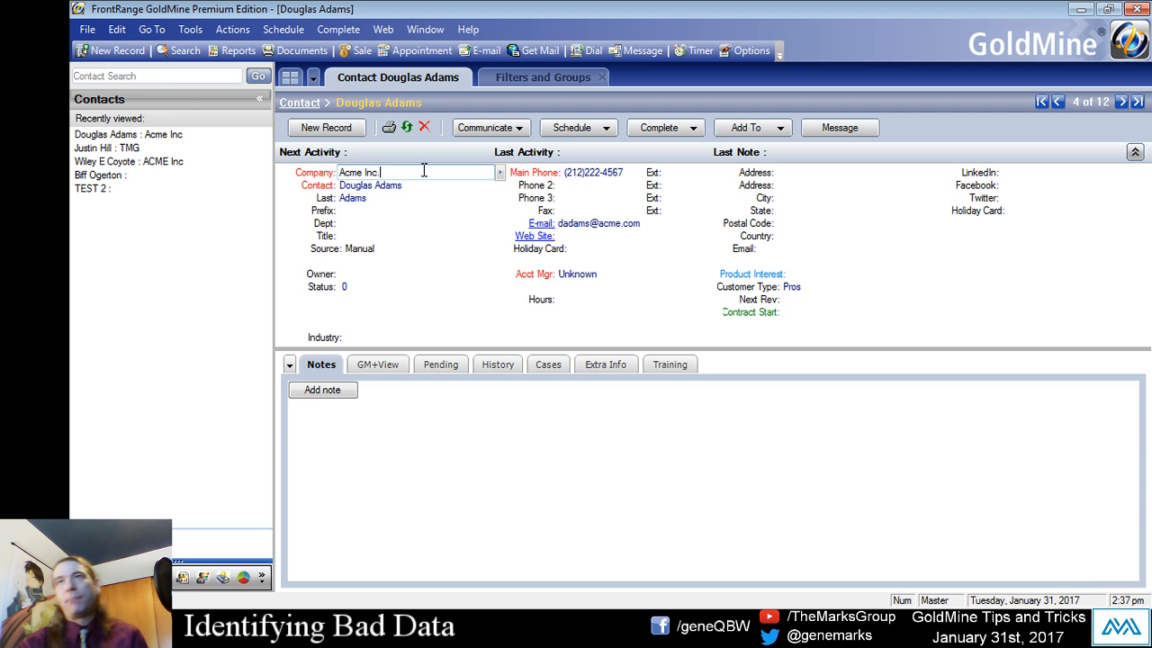
- Return to the SQL query, rerun the company count and compare the Acme Inc spellings and other company rows
click(531, 83)
click(1096, 197)
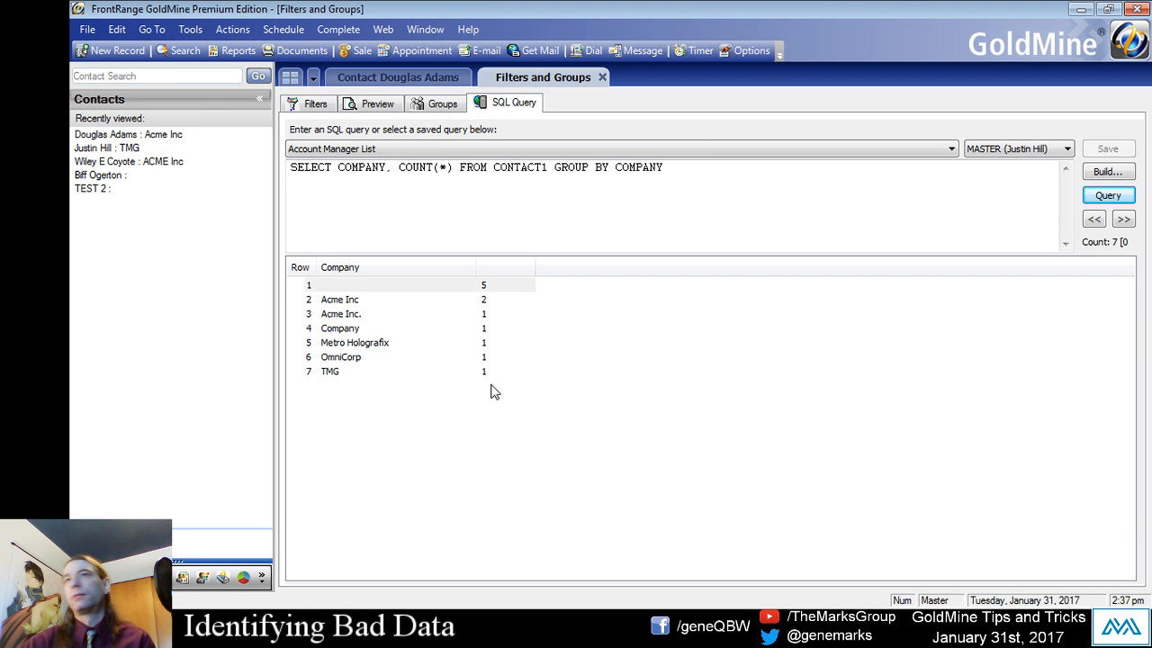
click(353, 314)
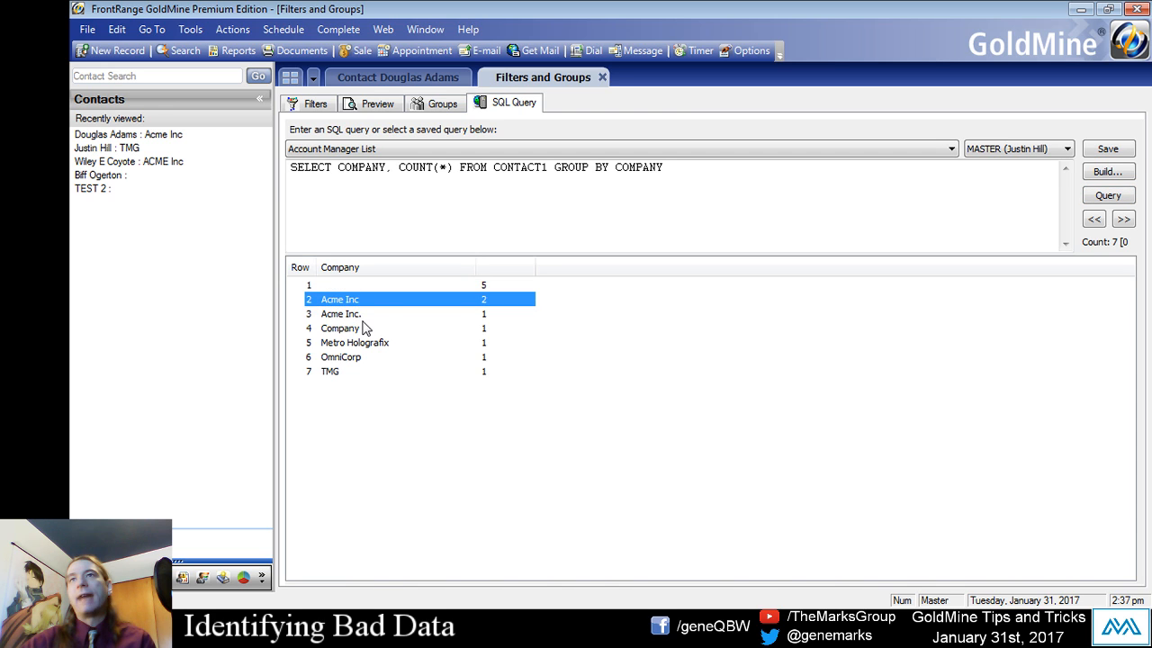
click(362, 299)
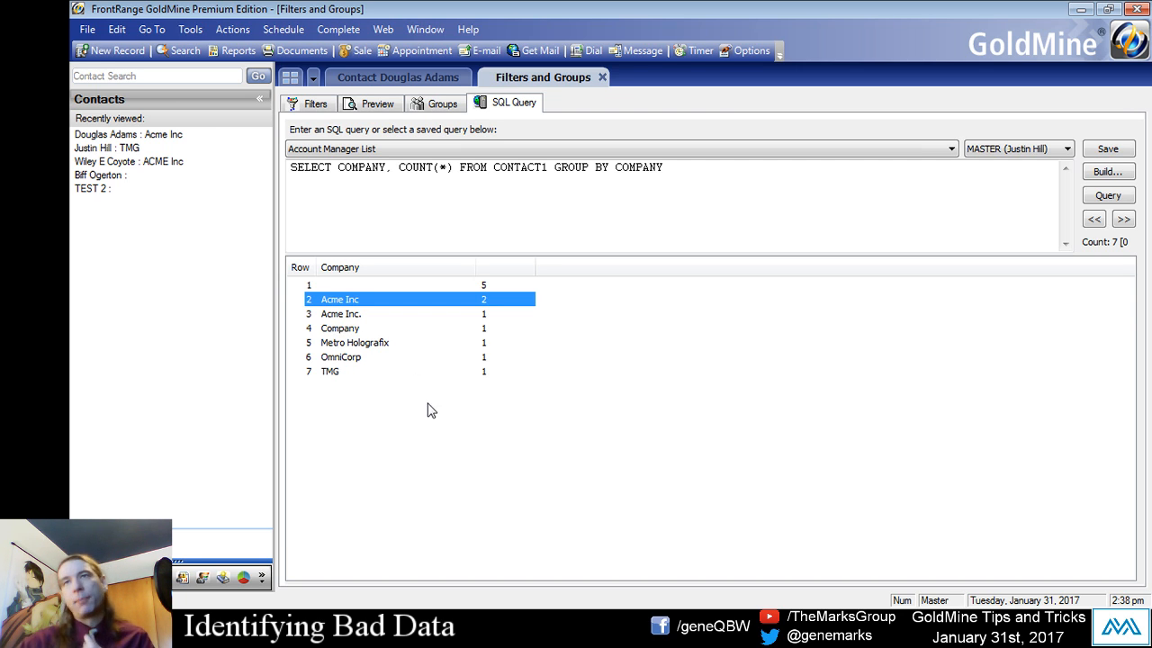
click(372, 358)
click(365, 347)
click(372, 372)
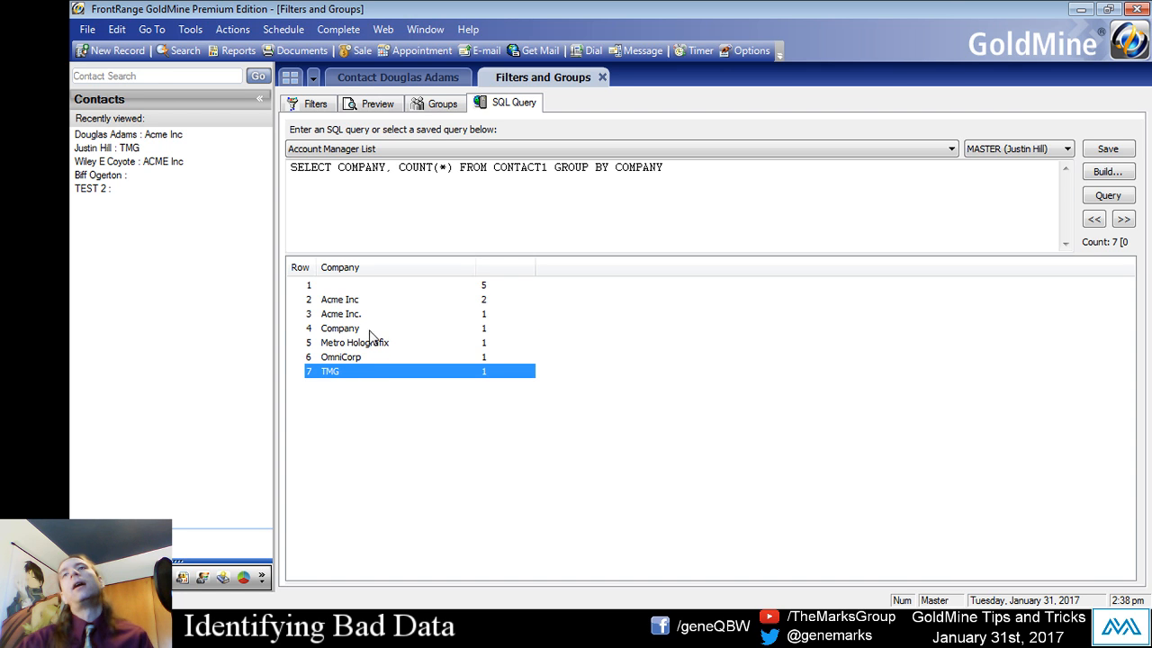
- Load the saved Customer Type List query, run it and examine the Cusrtomer, Disqualify and Pros rows
click(353, 149)
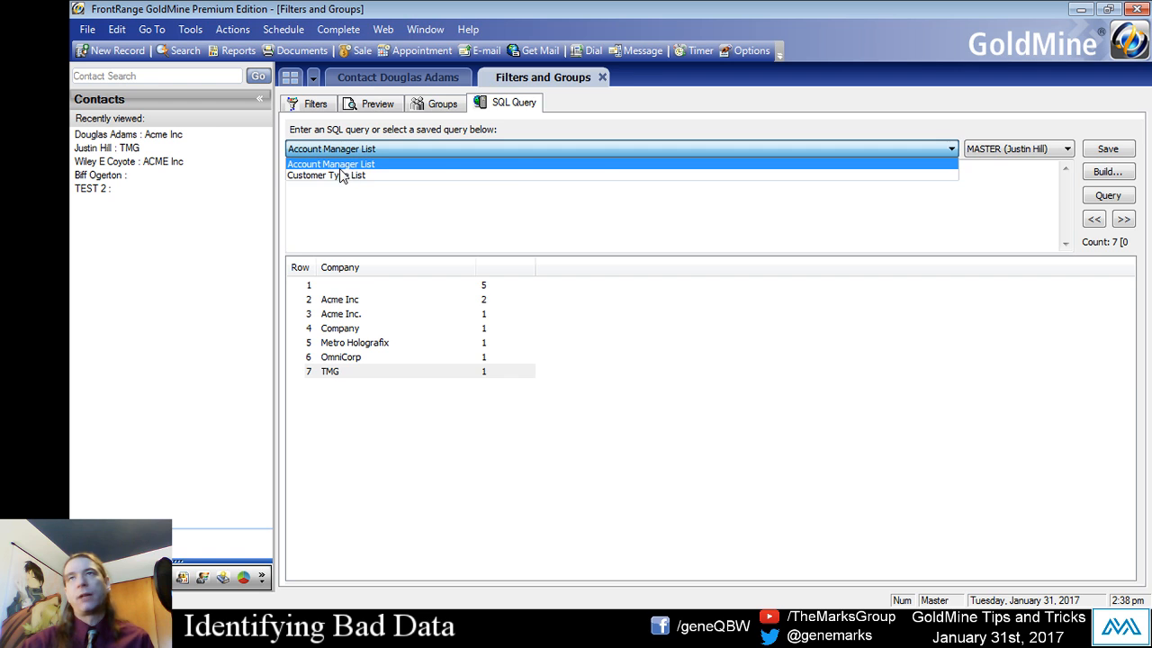
click(340, 165)
click(342, 149)
click(330, 171)
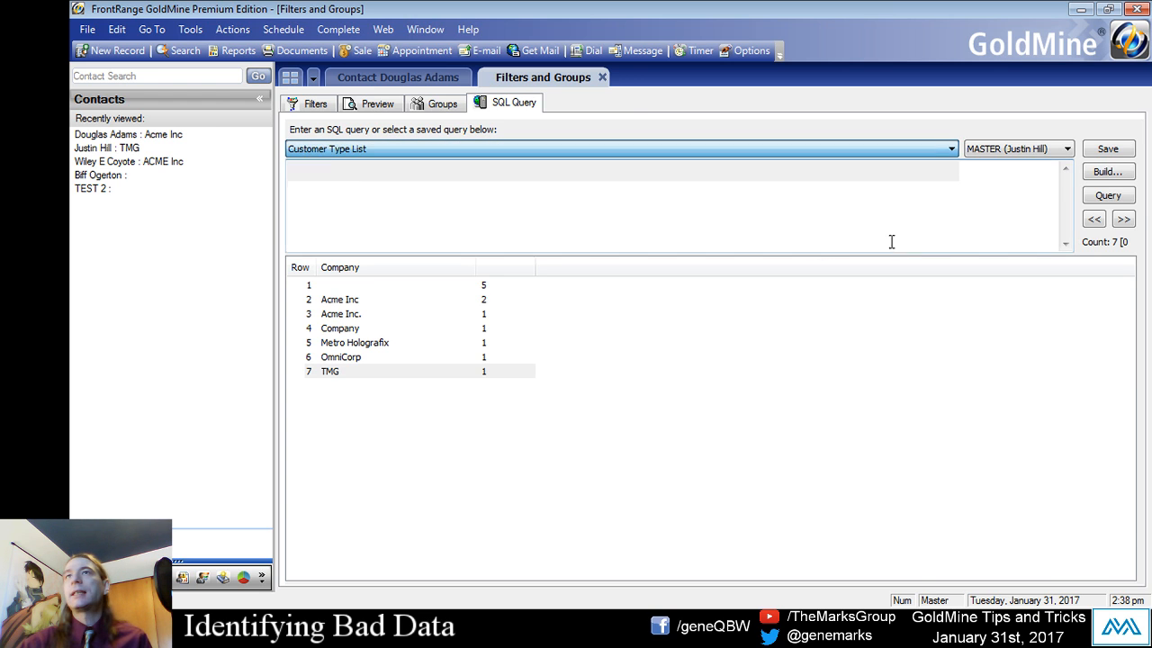
click(1122, 200)
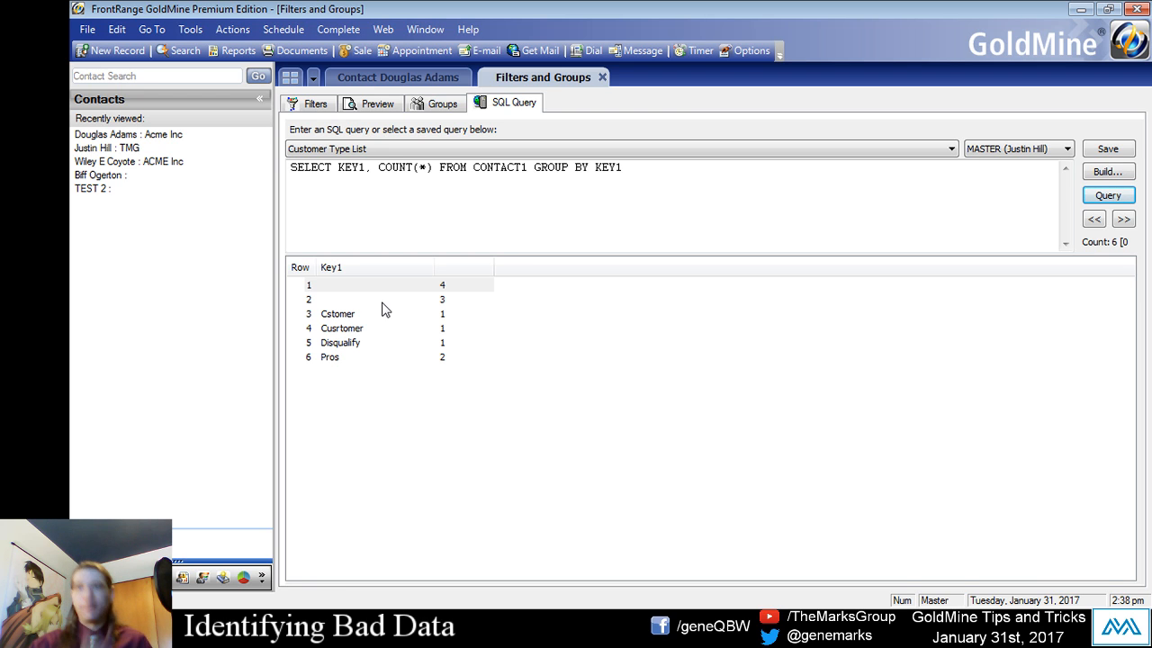
click(345, 357)
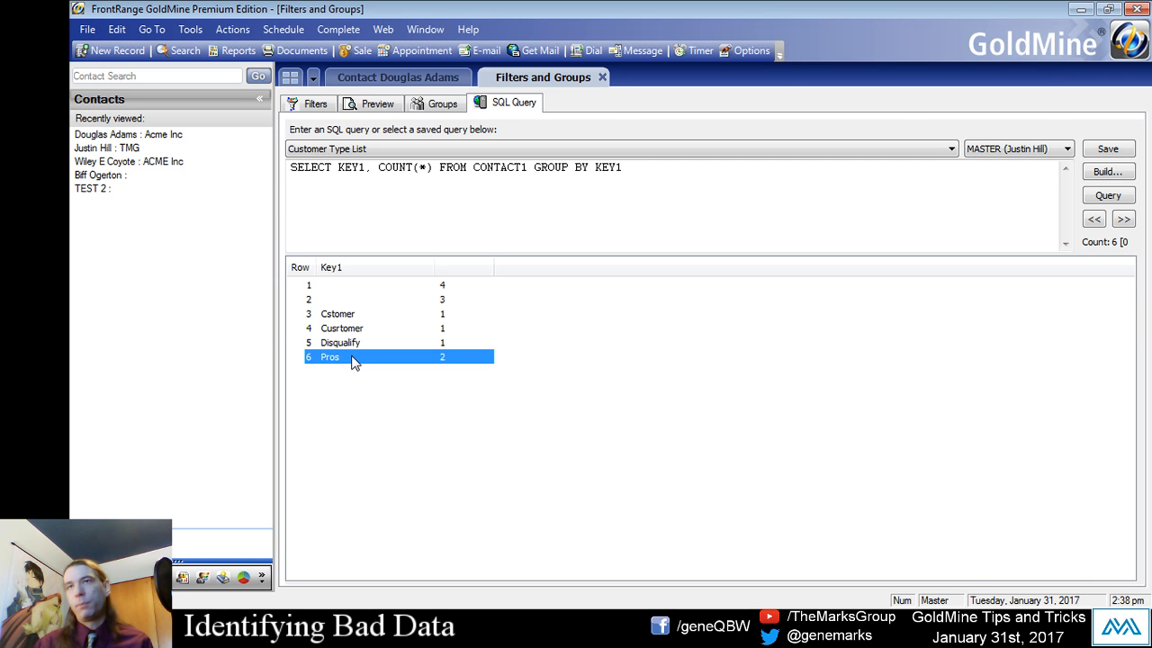
click(349, 329)
click(381, 342)
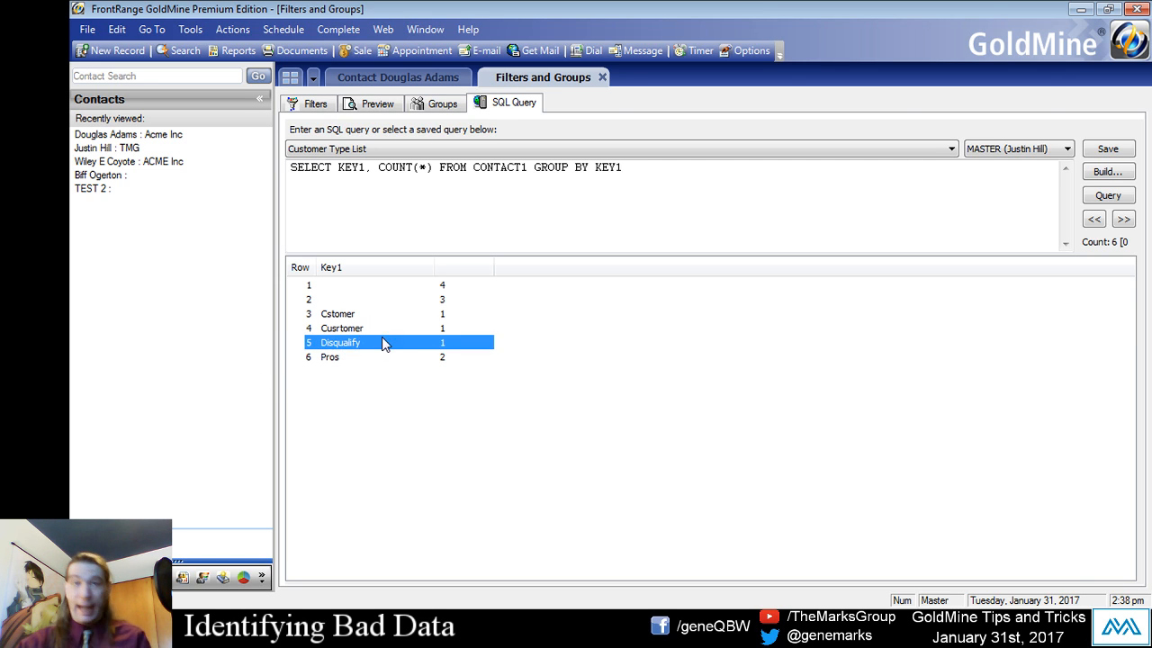
click(341, 356)
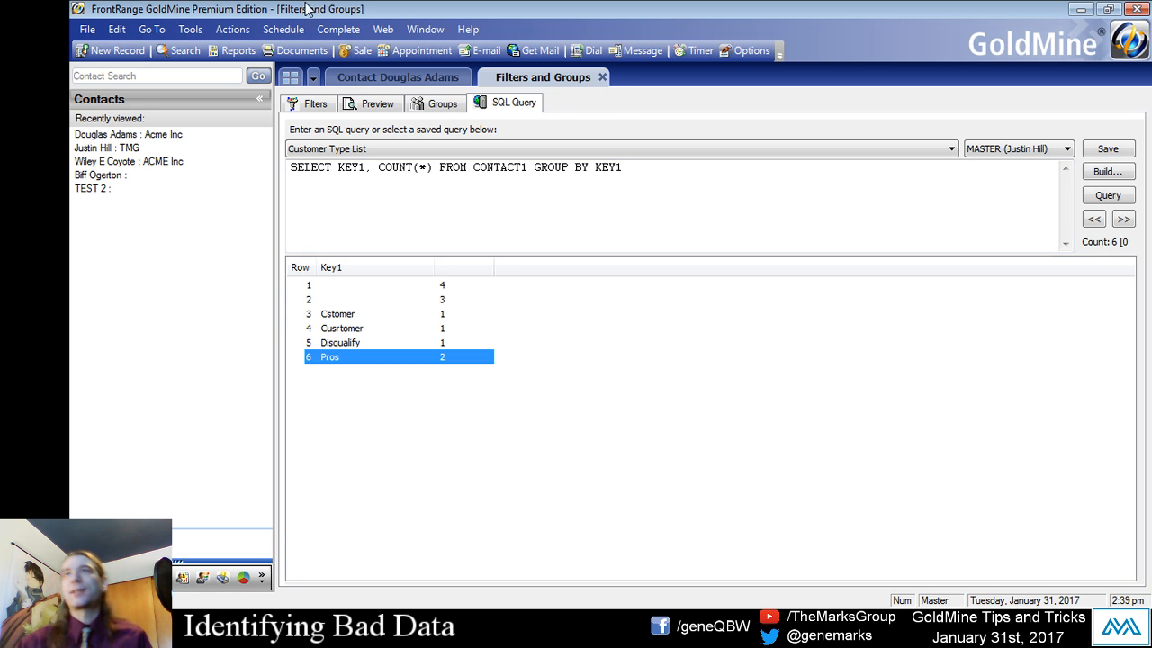
- From the contact record, look up all contacts whose Customer Type begins with Pros and review the search criteria
click(395, 79)
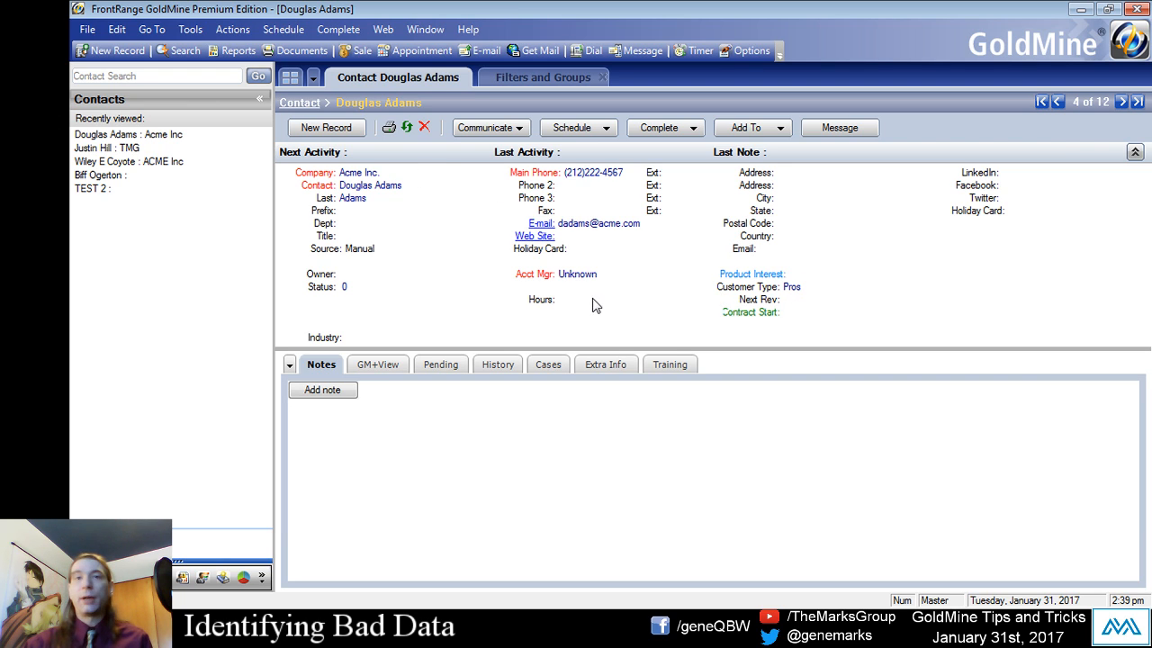
double_click(745, 292)
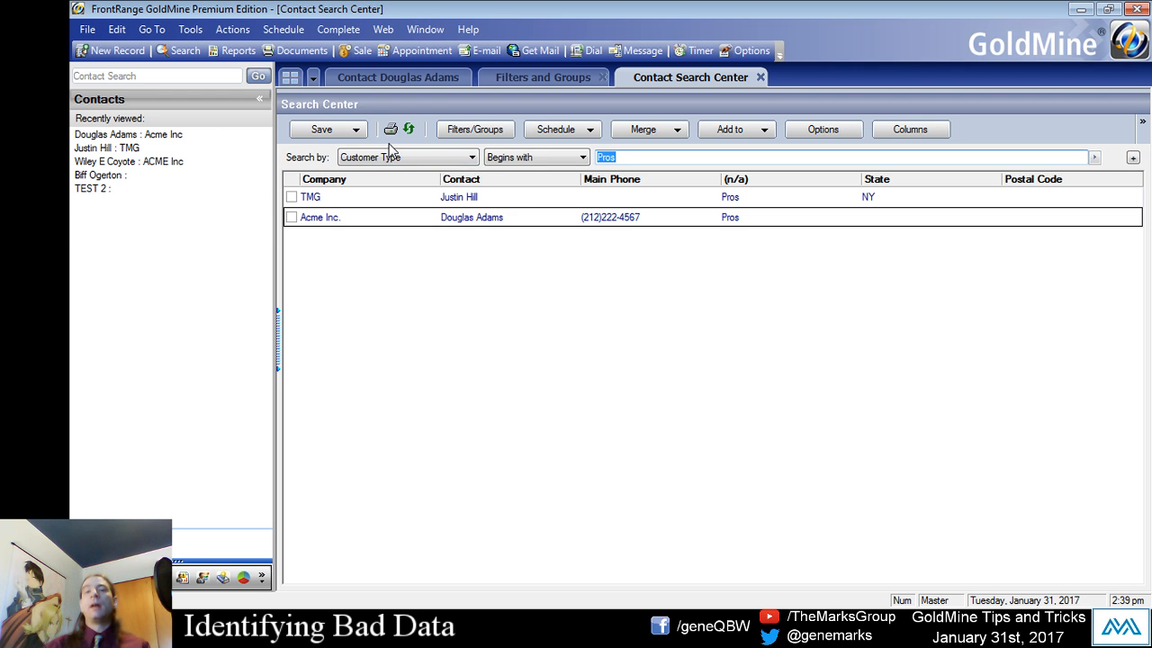
click(370, 158)
click(371, 161)
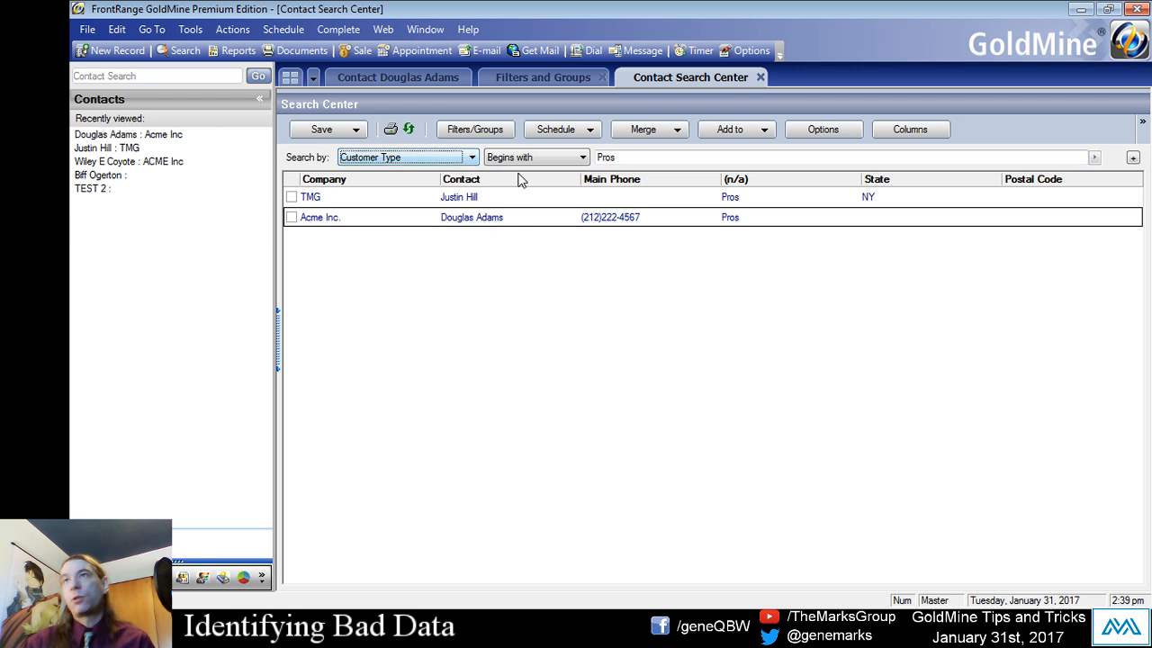
click(691, 160)
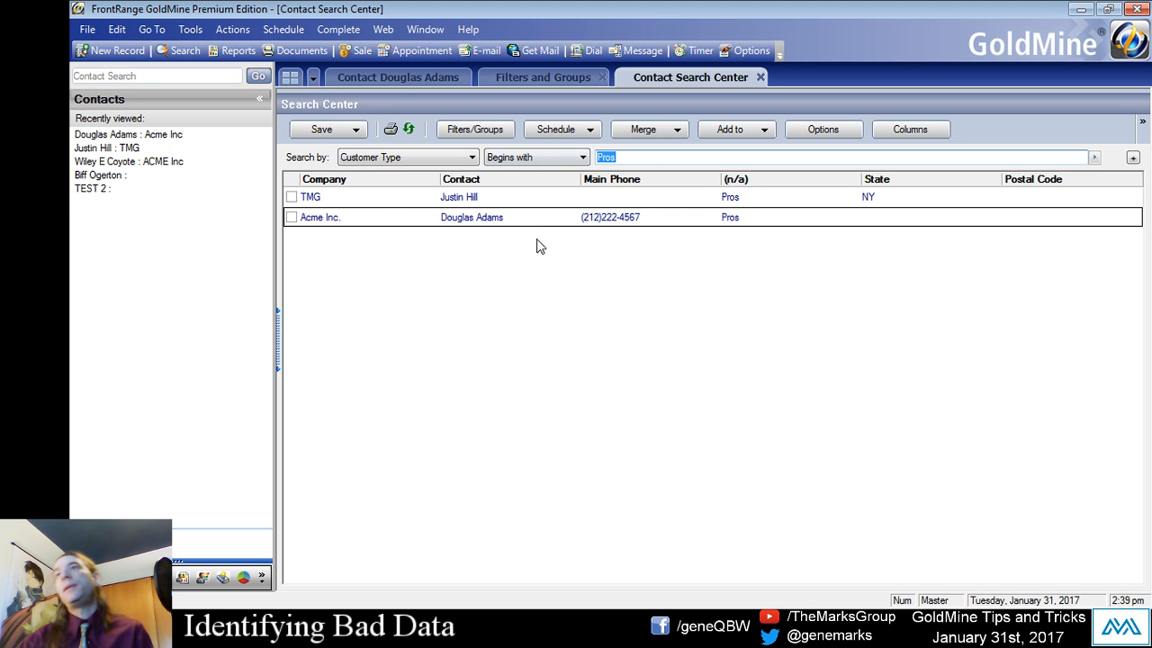
- Create a new contact record with the contact name TEST 3 and the Customer Type Prospect
click(416, 72)
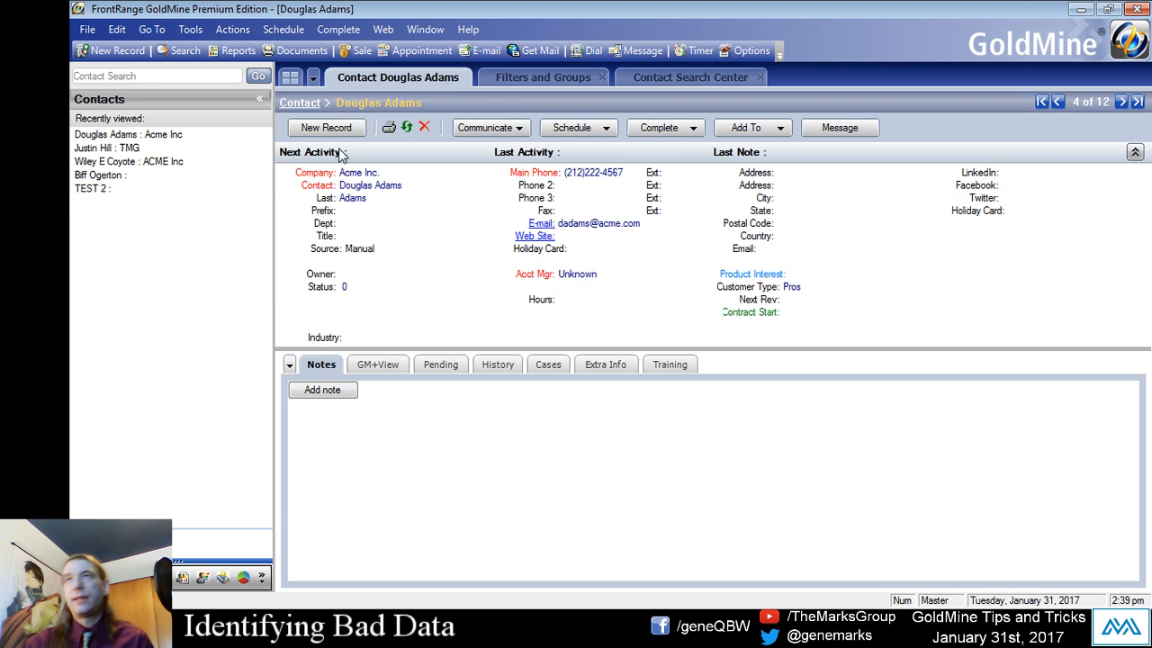
click(327, 128)
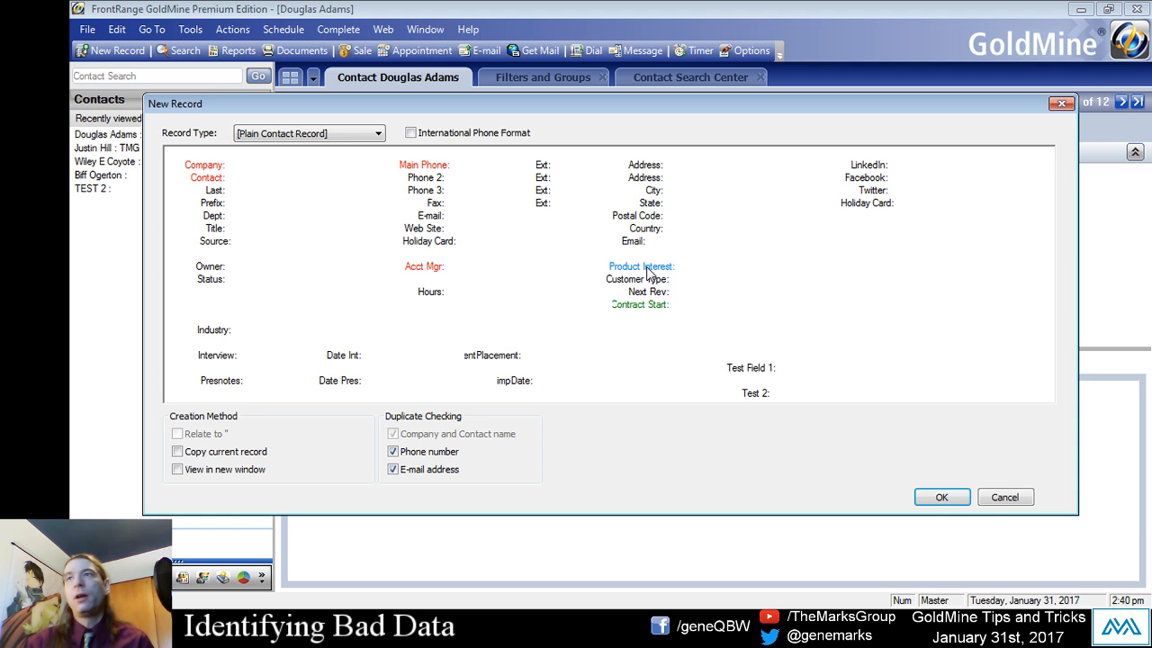
click(690, 281)
text(Prospect)
key(Return)
click(235, 178)
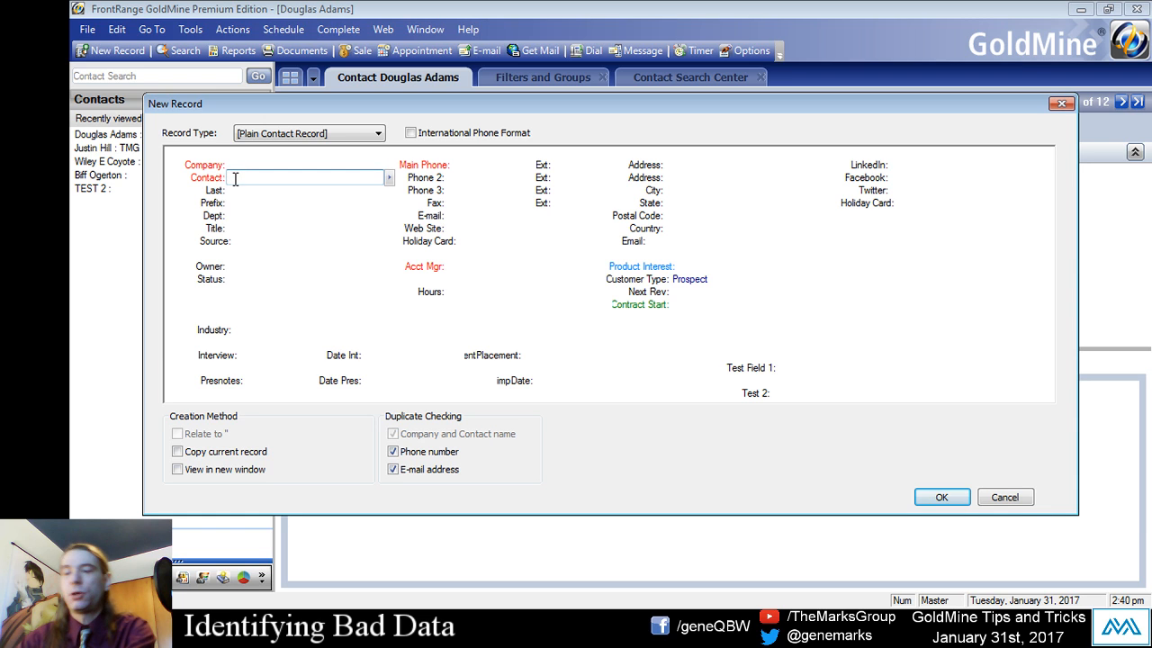
text(TEST 3)
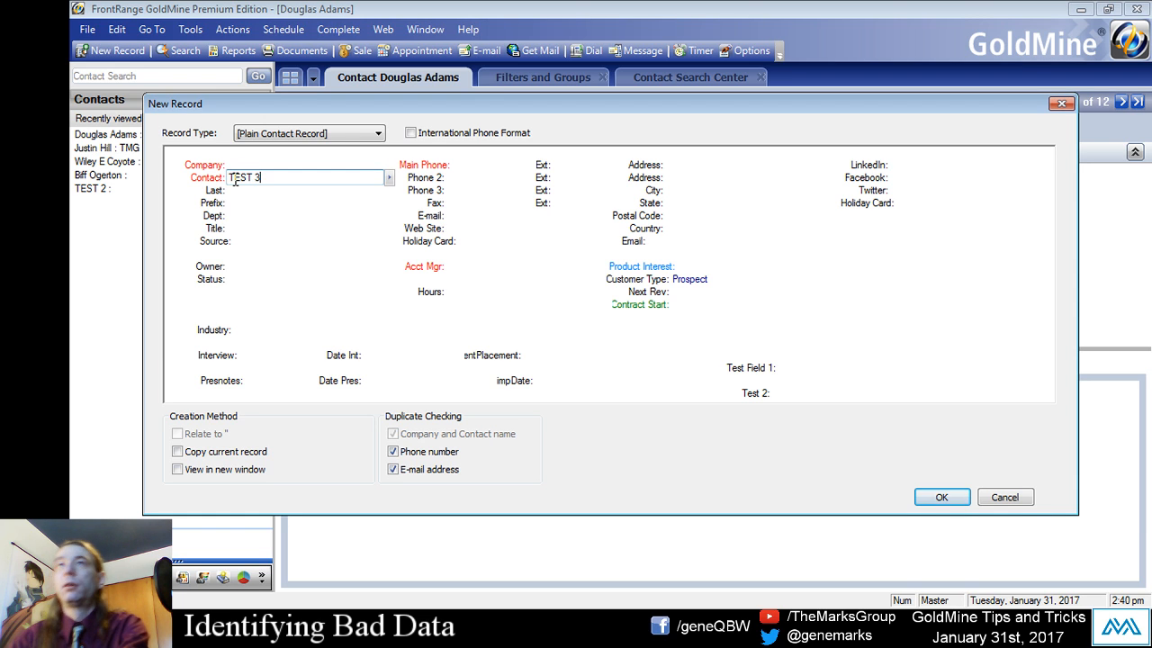
key(Return)
click(941, 497)
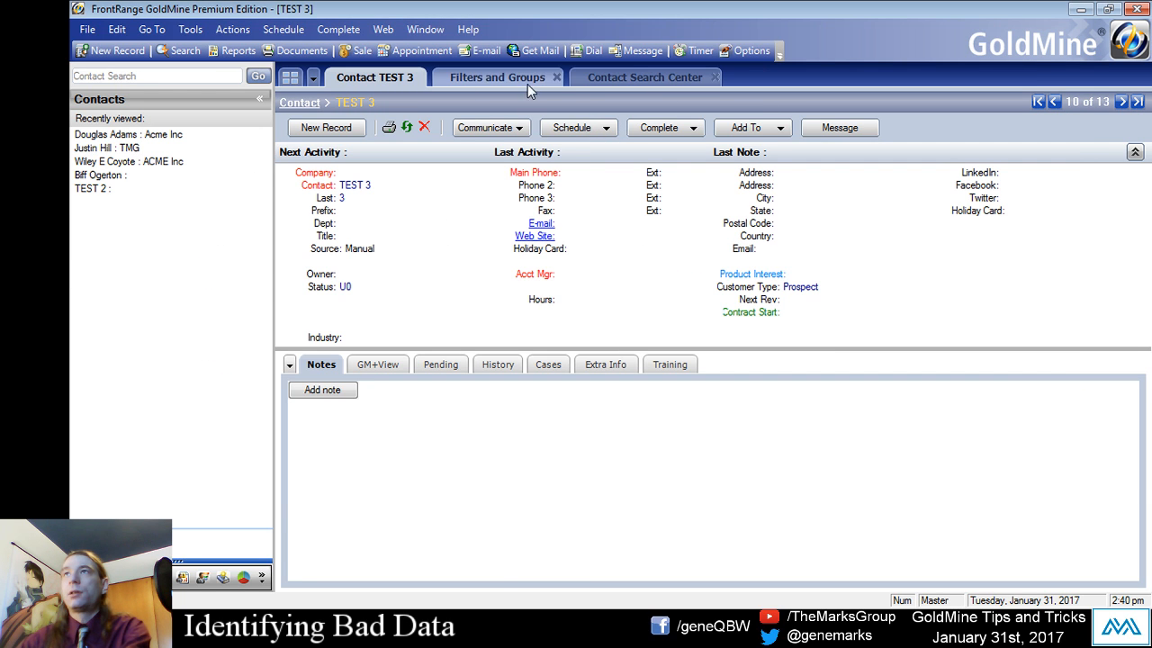
- Rerun the contact search for Customer Type beginning with Pros and select the TEST 3 contact in the results
click(615, 76)
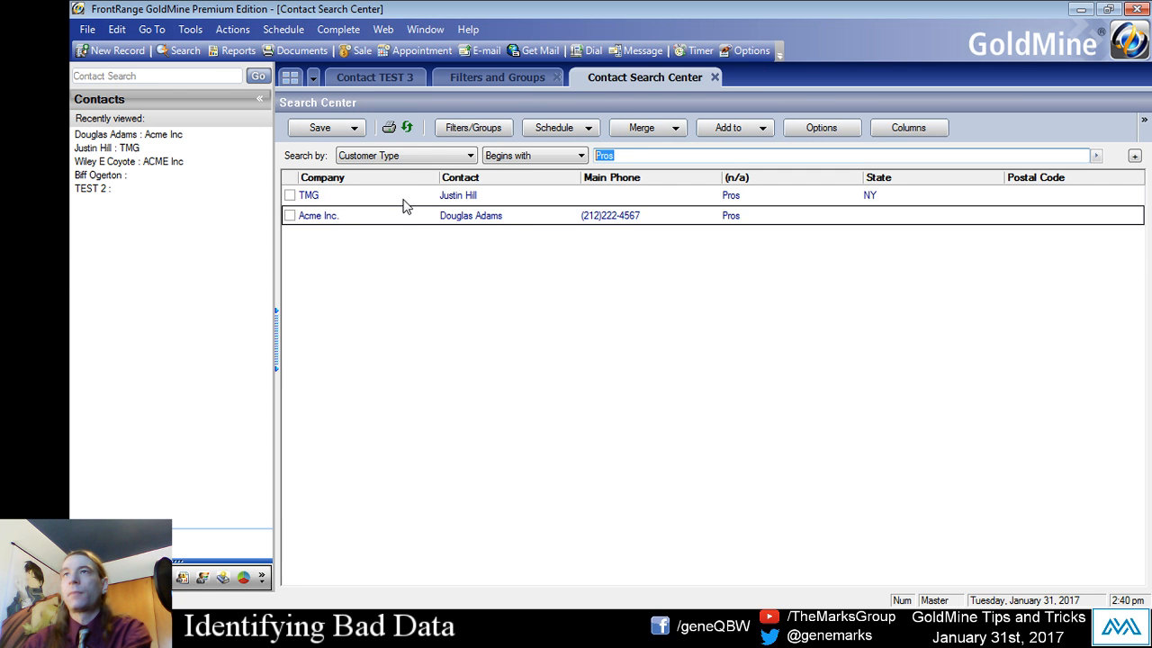
text(Pros)
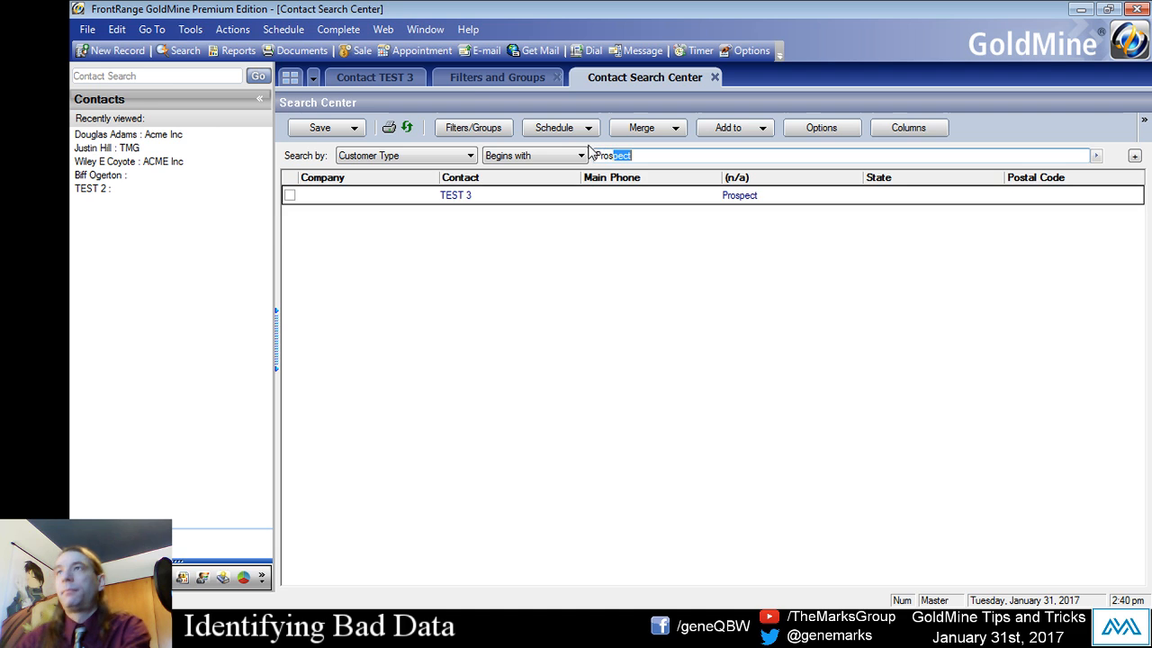
key(Delete)
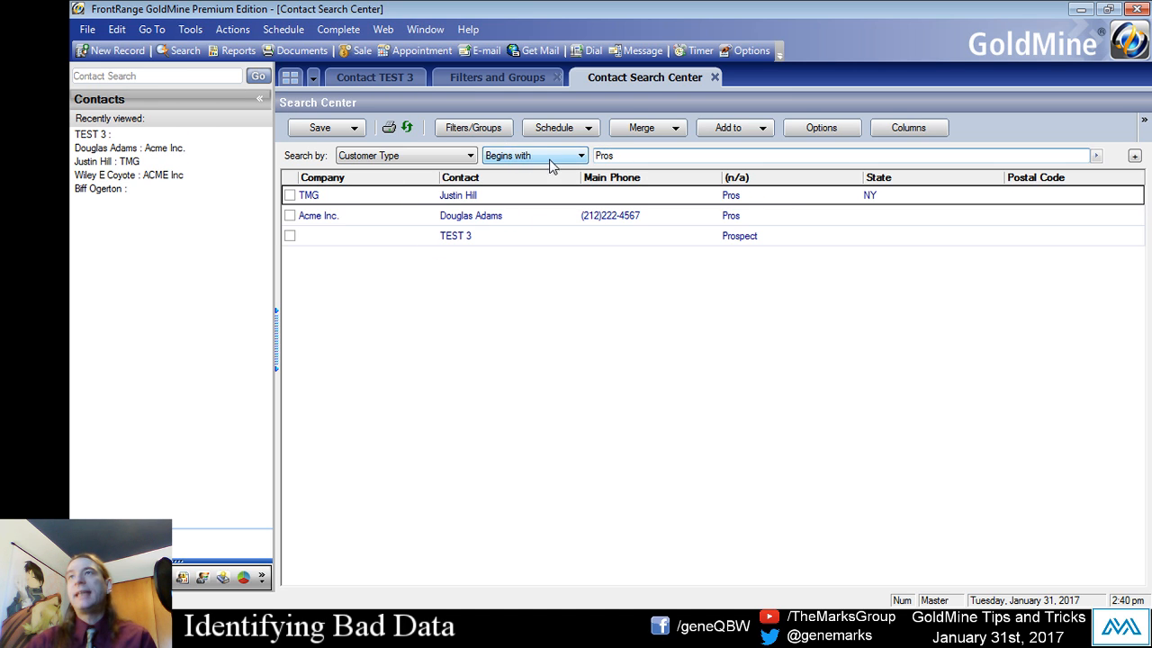
double_click(610, 155)
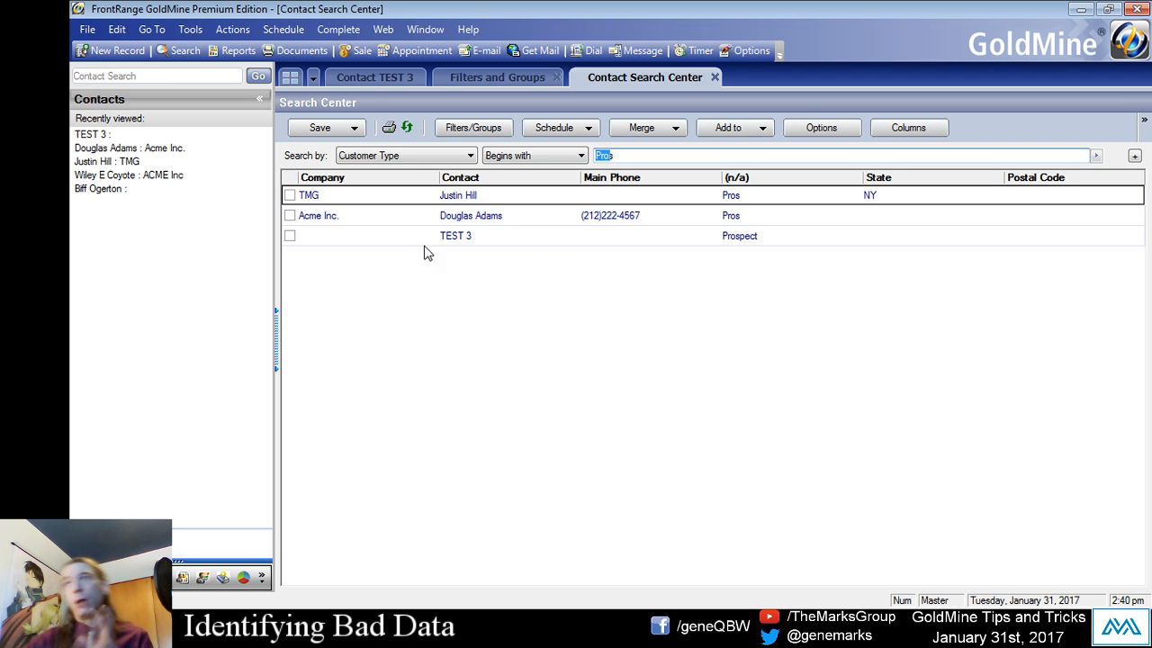
click(468, 240)
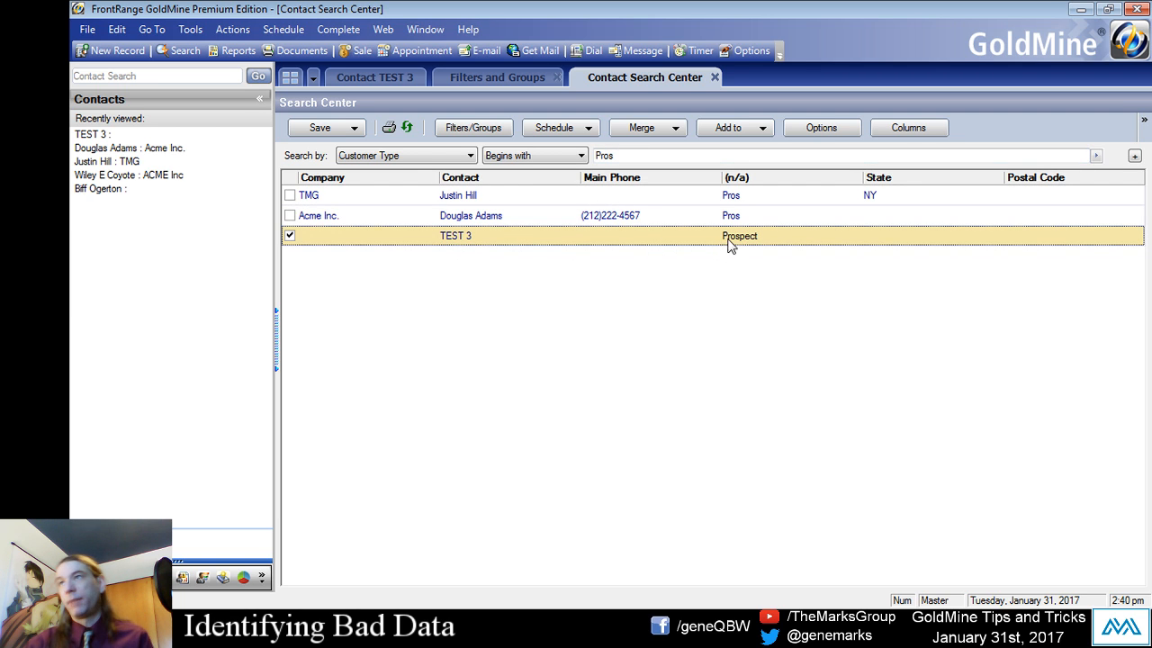
- Change the search condition to Customer Type Equal to Pros and select the TMG contact in the list
click(560, 154)
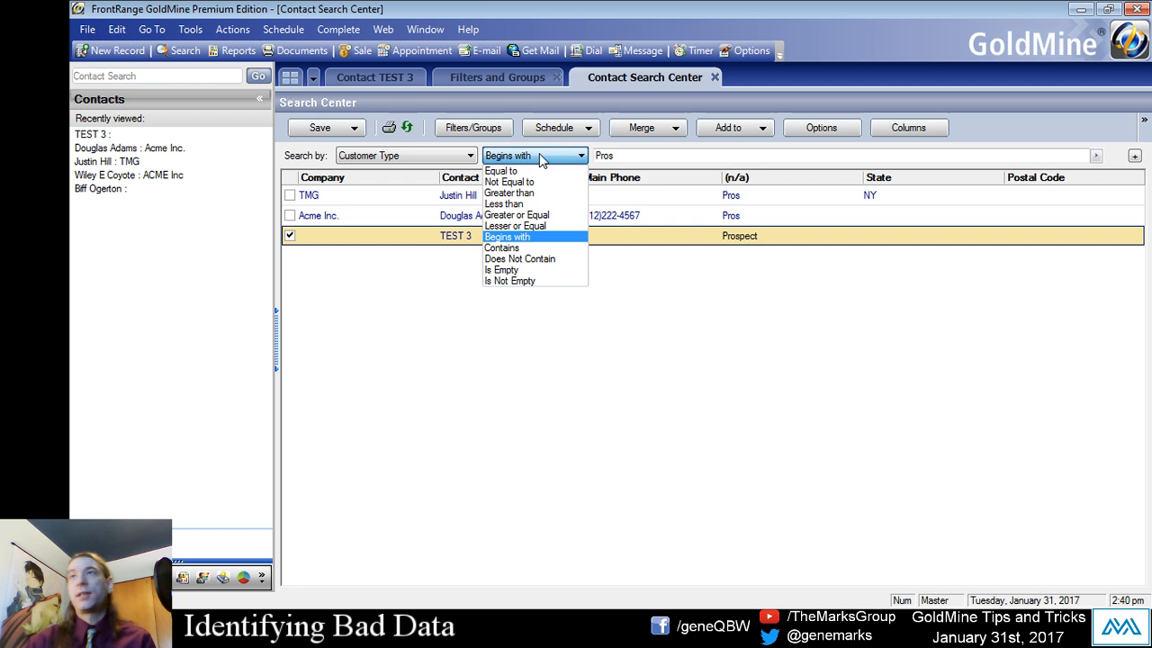
click(509, 173)
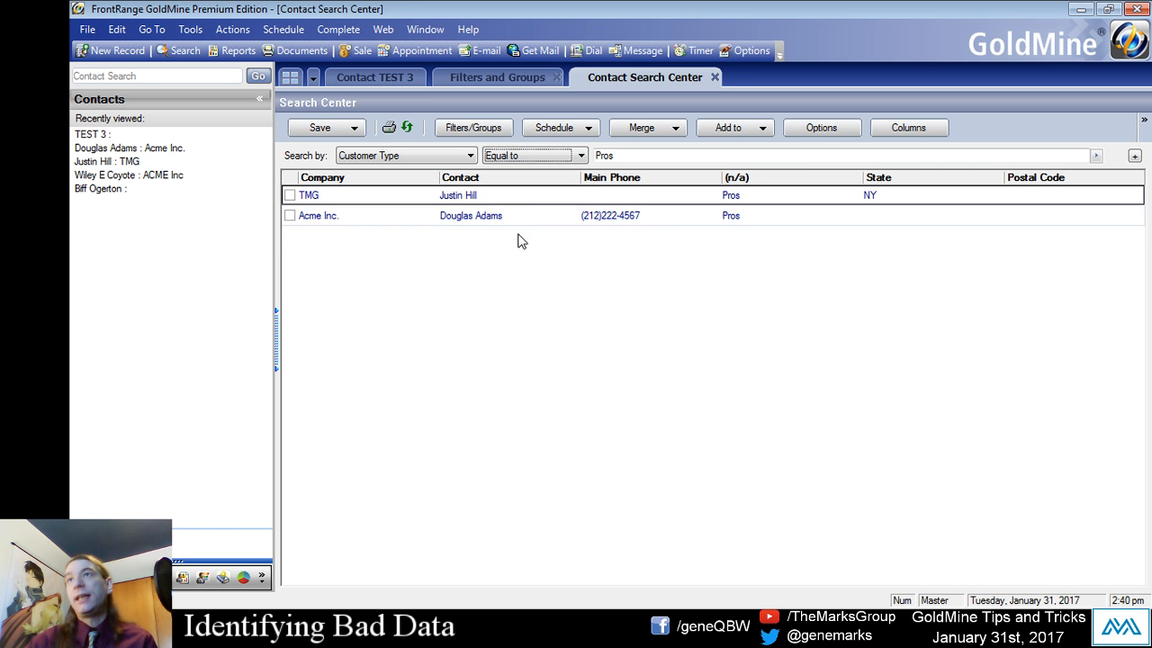
drag(638, 157, 504, 183)
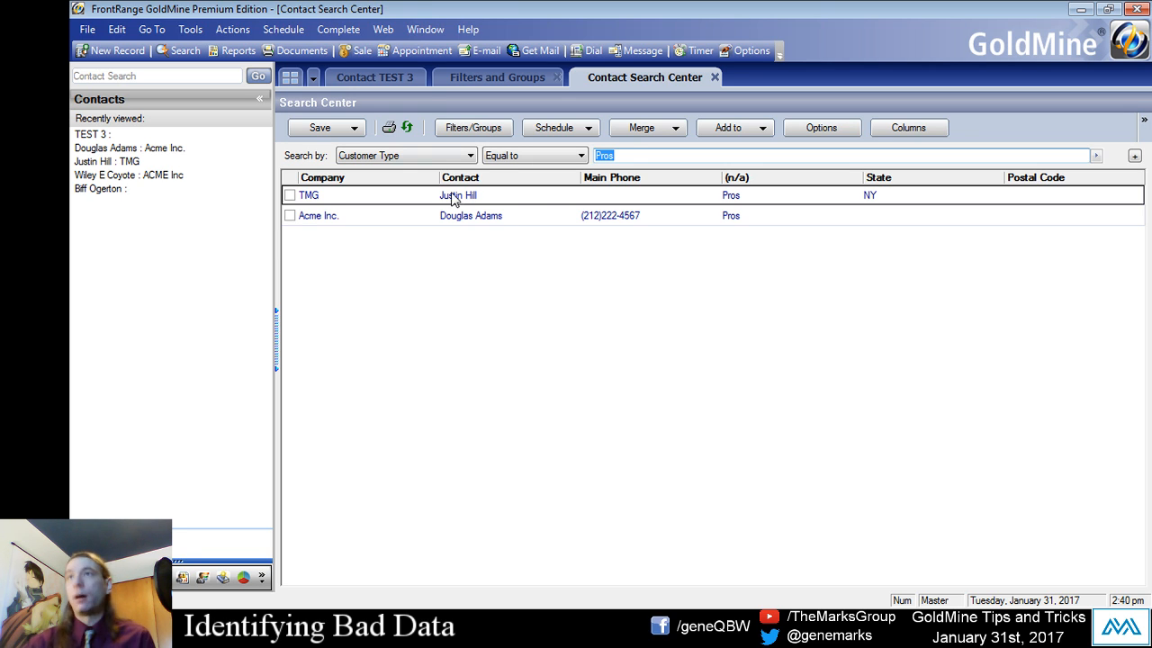
click(509, 195)
click(503, 216)
click(503, 200)
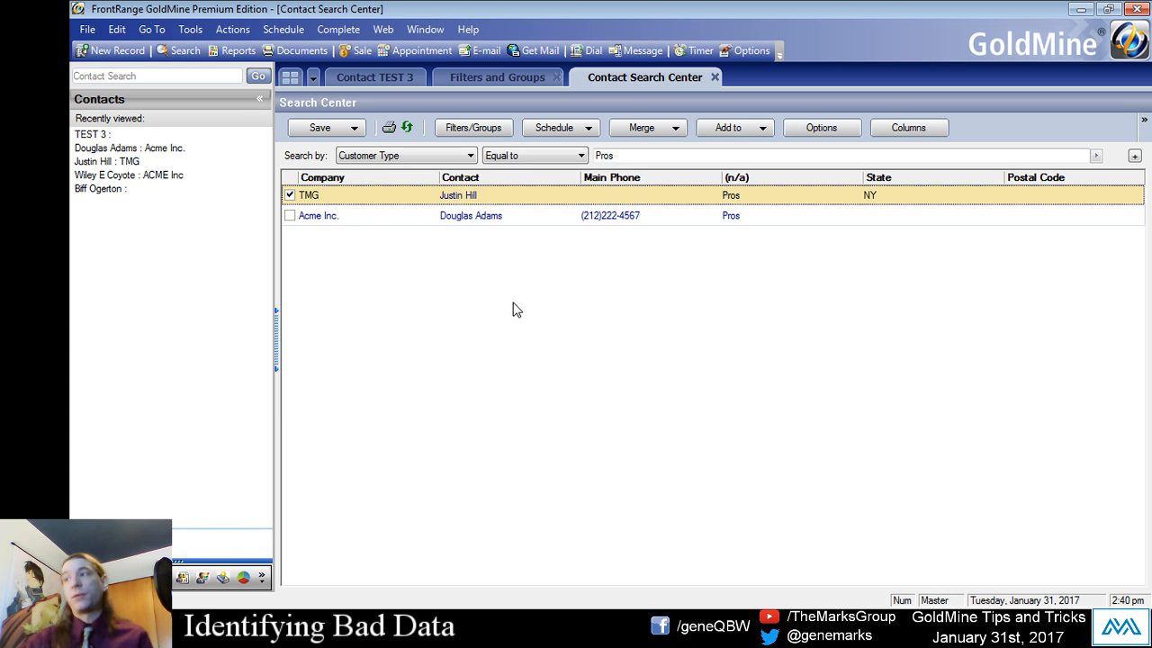
- Save the search as a filter named Prospect Fixer and dismiss the alerts without starting on templates
click(349, 127)
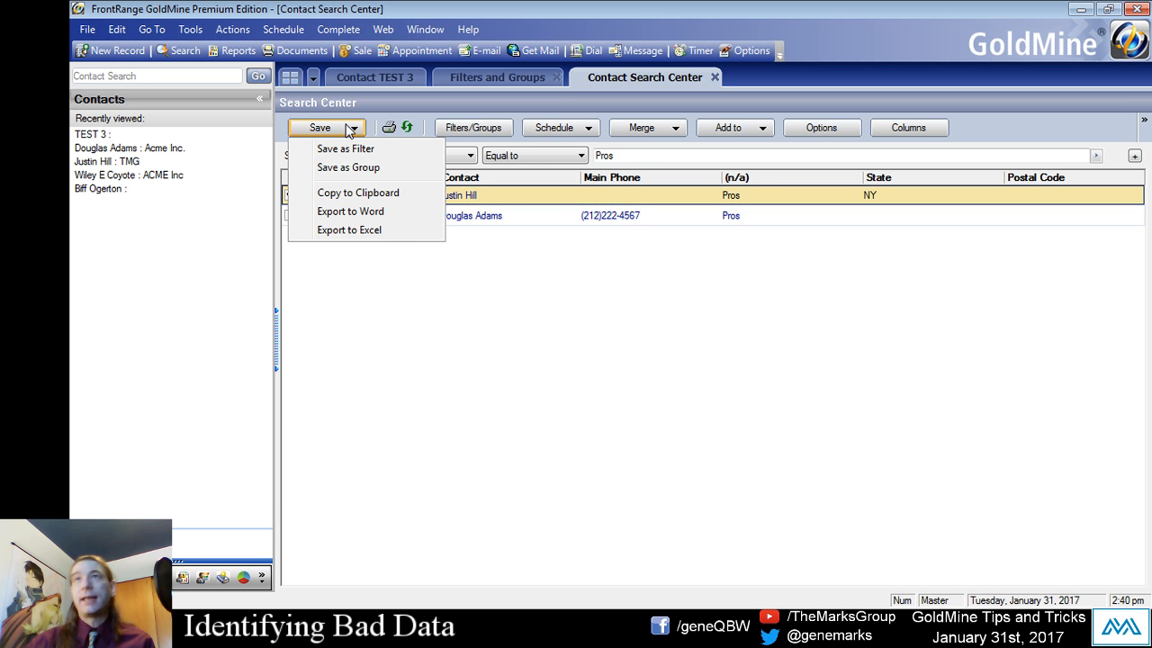
click(360, 149)
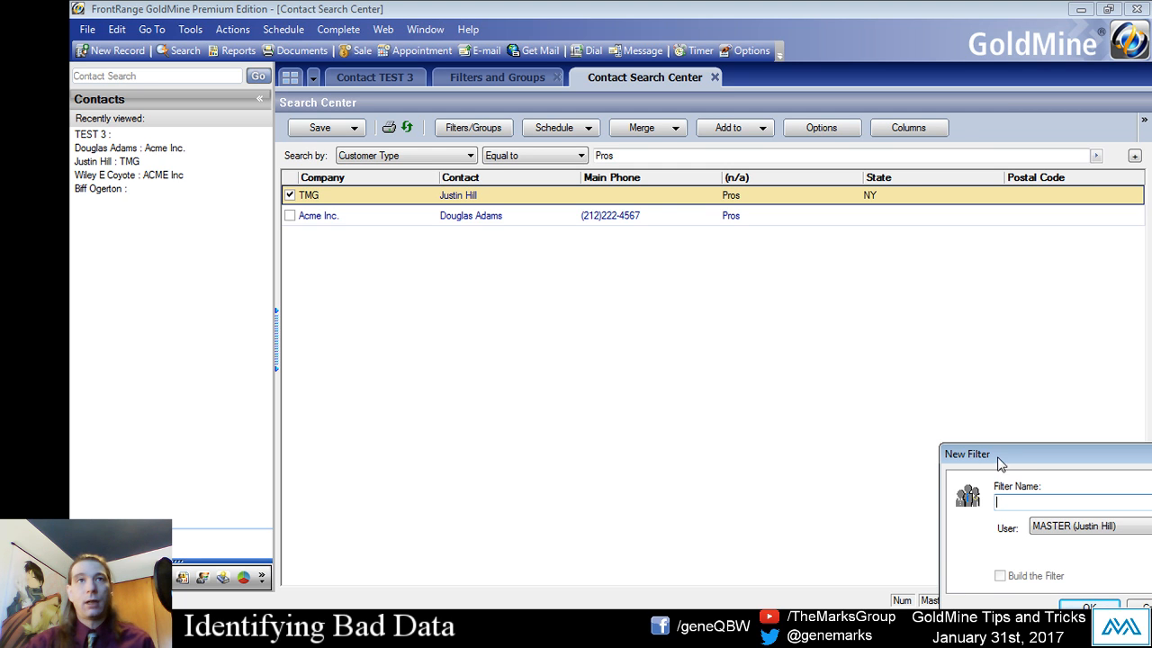
drag(1002, 460, 722, 335)
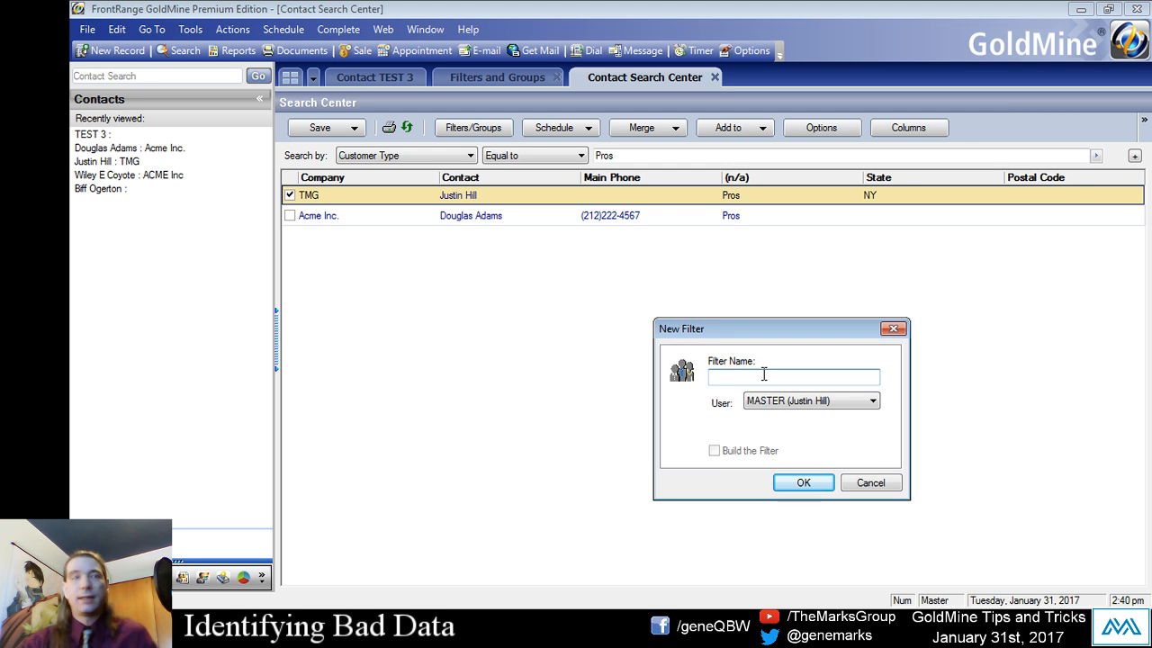
text(Prospec)
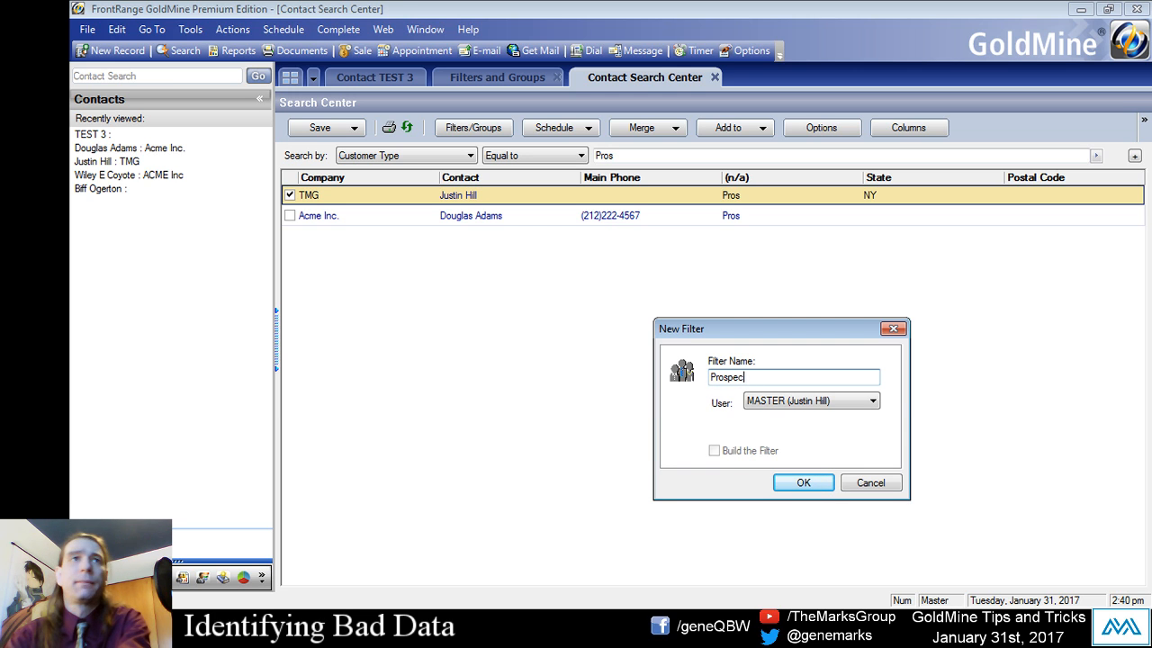
text(rt  Fixer)
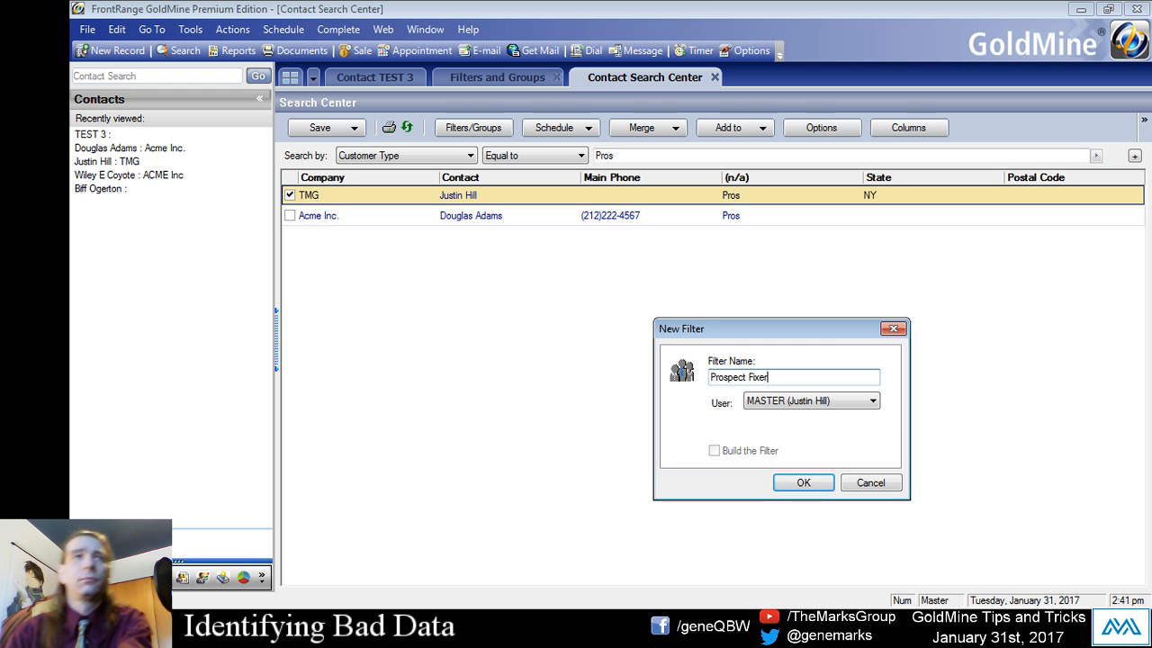
click(813, 487)
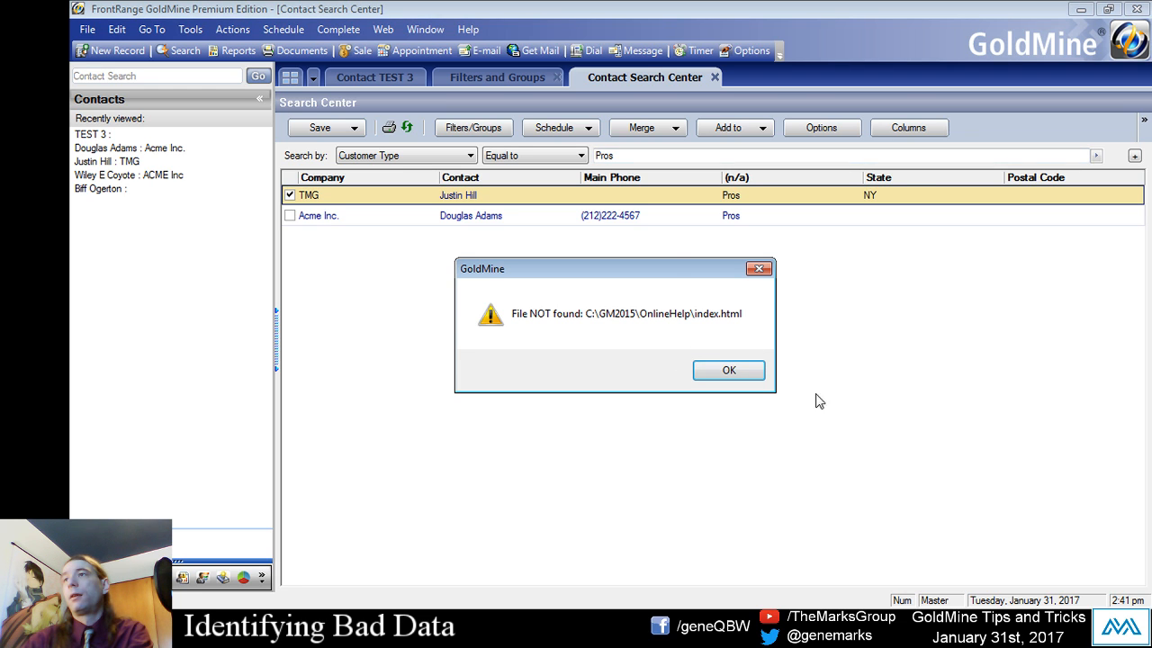
drag(674, 266, 672, 251)
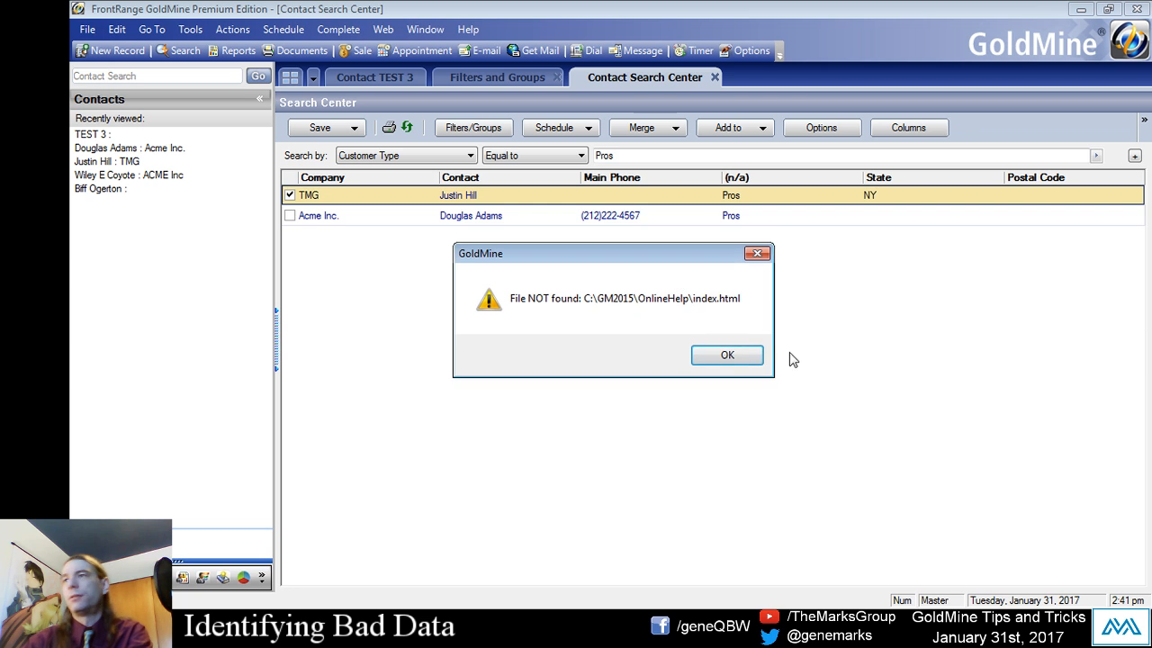
click(720, 358)
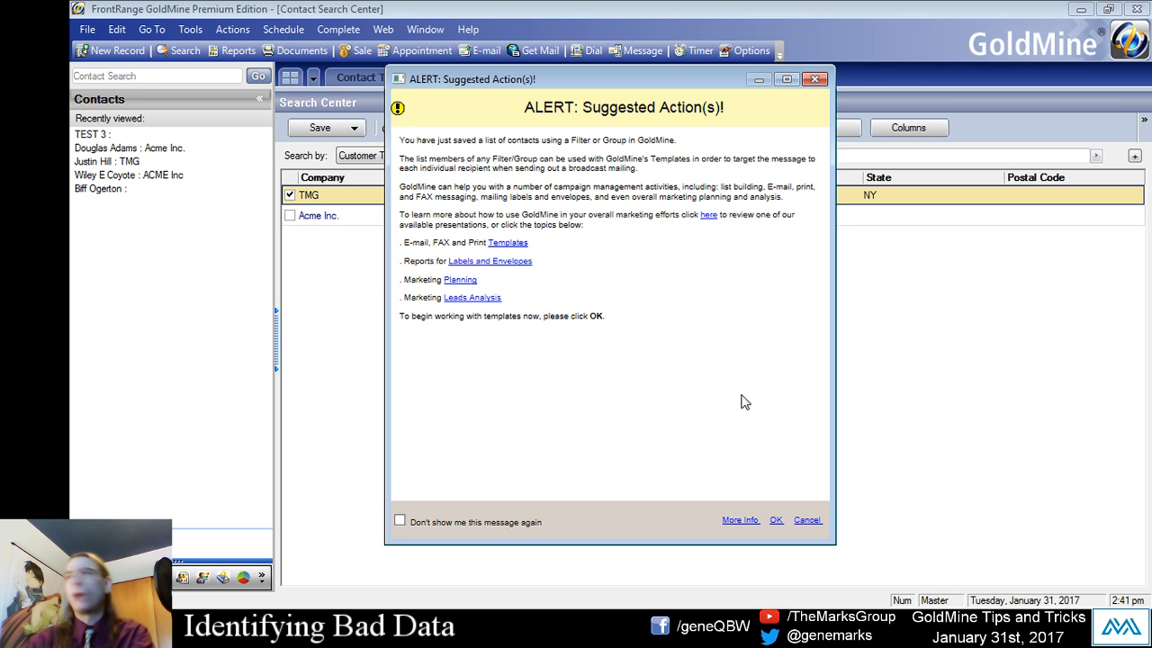
click(806, 521)
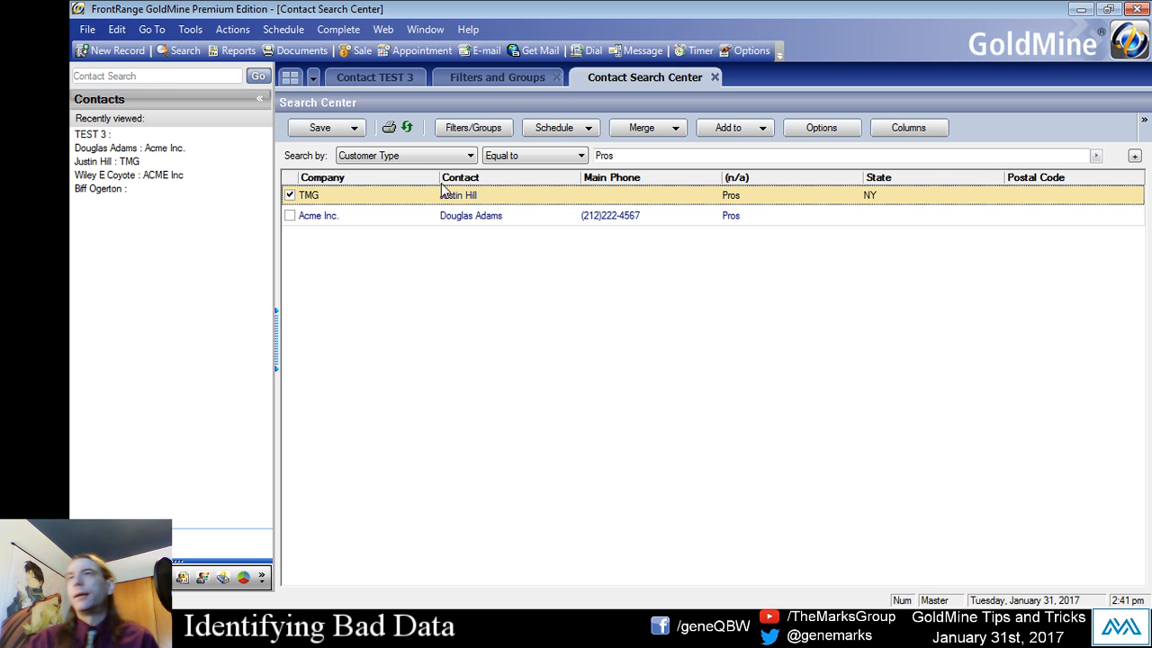
- Locate the Prospect Fixer filter in the Search Center's filter tree and in Filters and Groups, and return to the search results
click(498, 127)
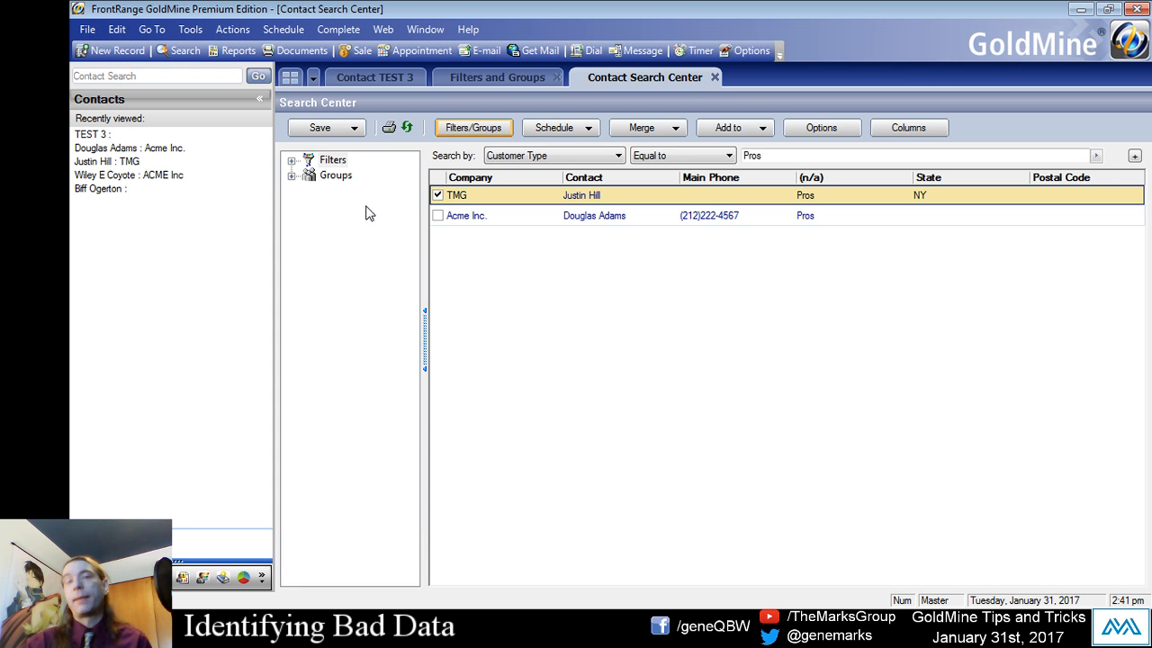
click(290, 160)
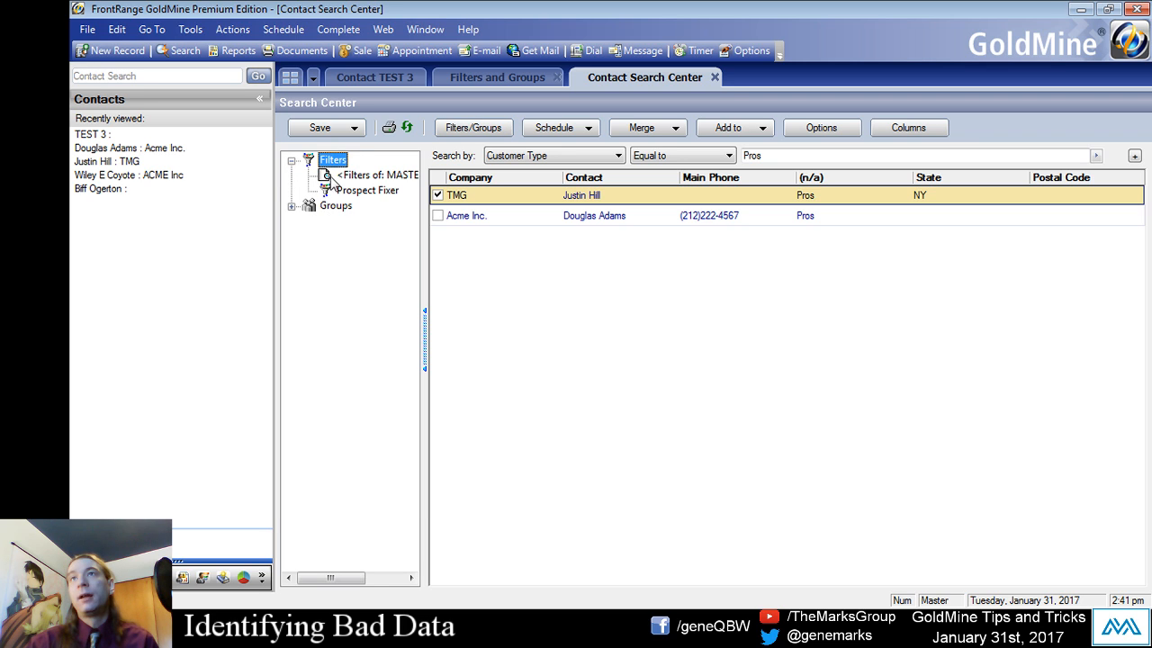
click(338, 191)
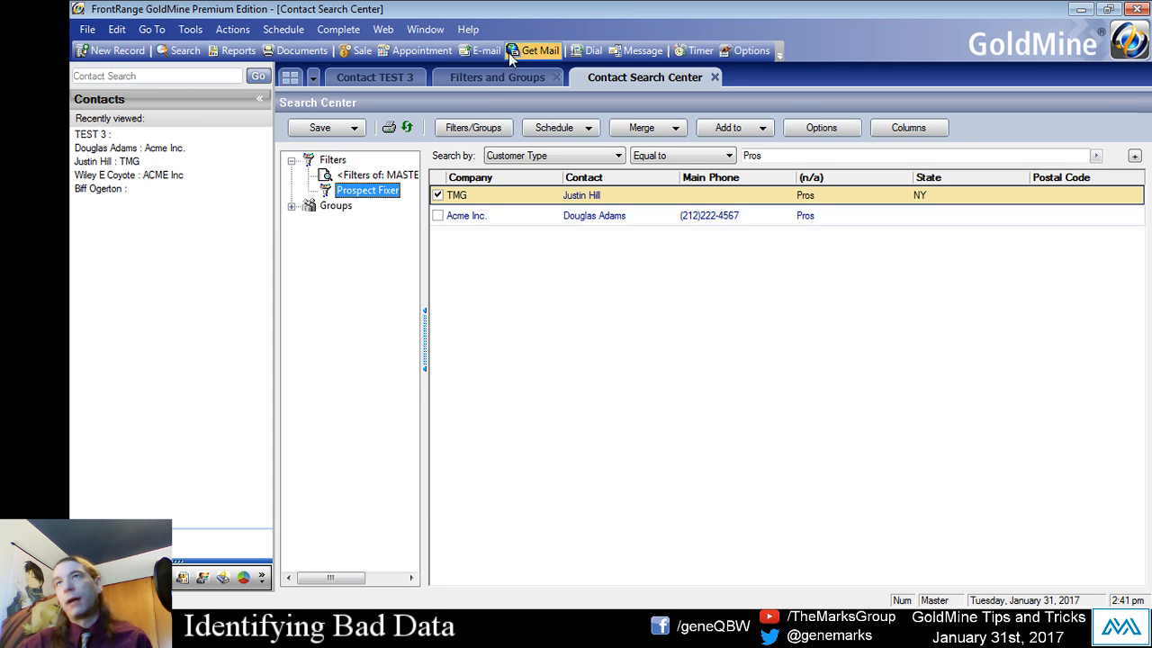
click(487, 79)
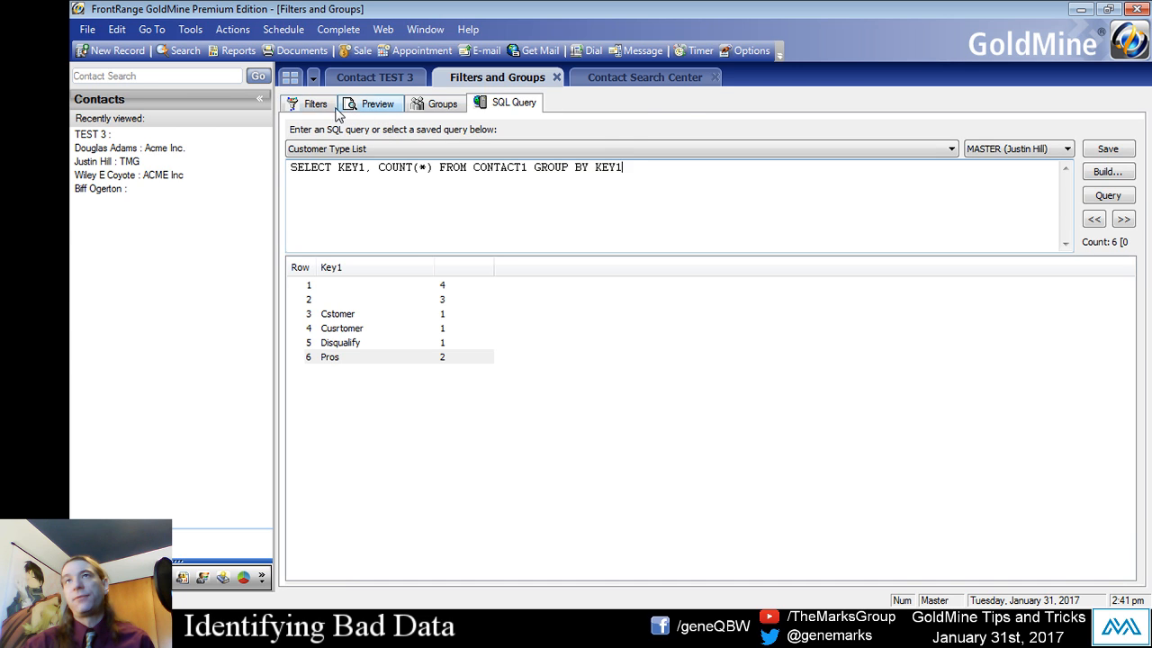
click(315, 106)
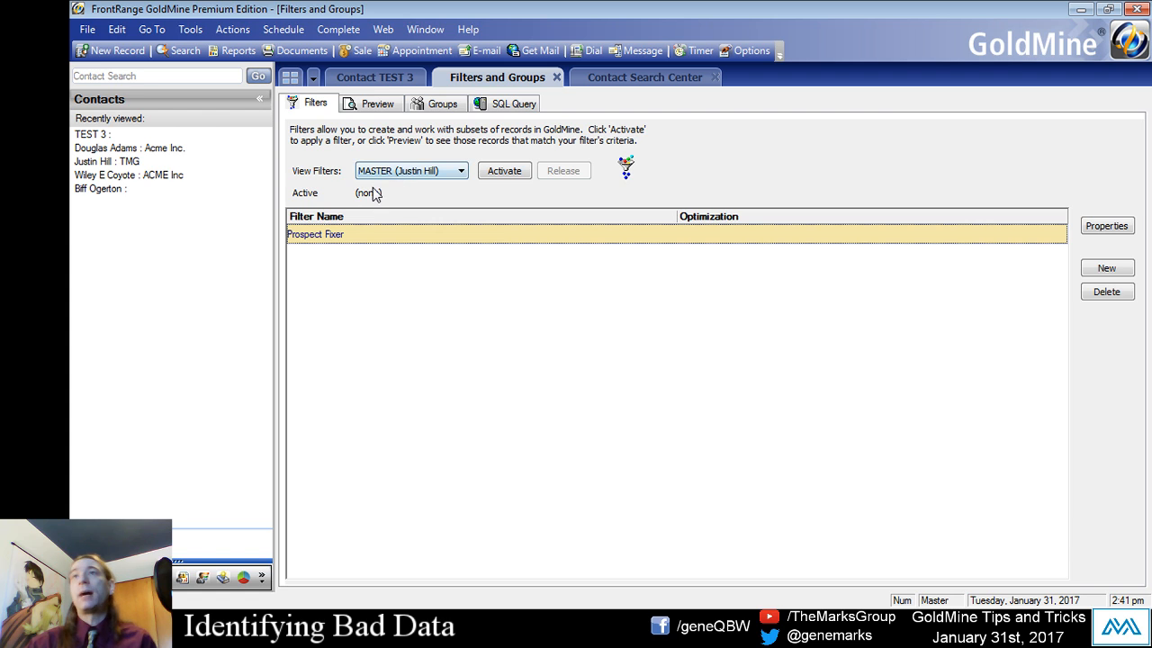
click(517, 105)
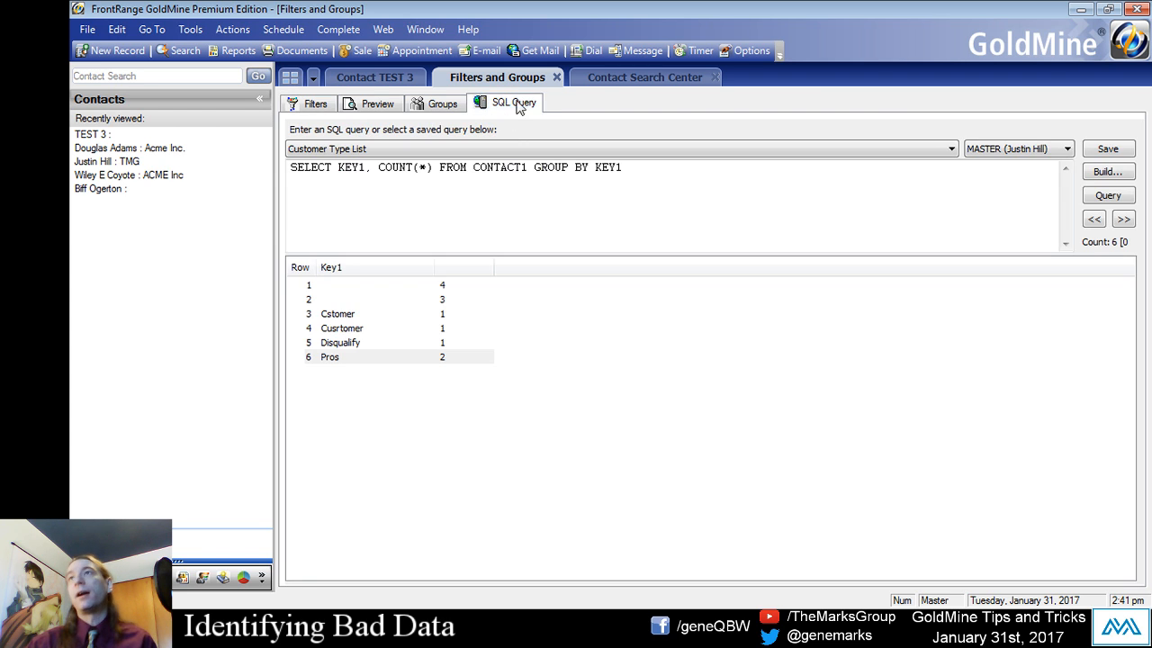
click(620, 79)
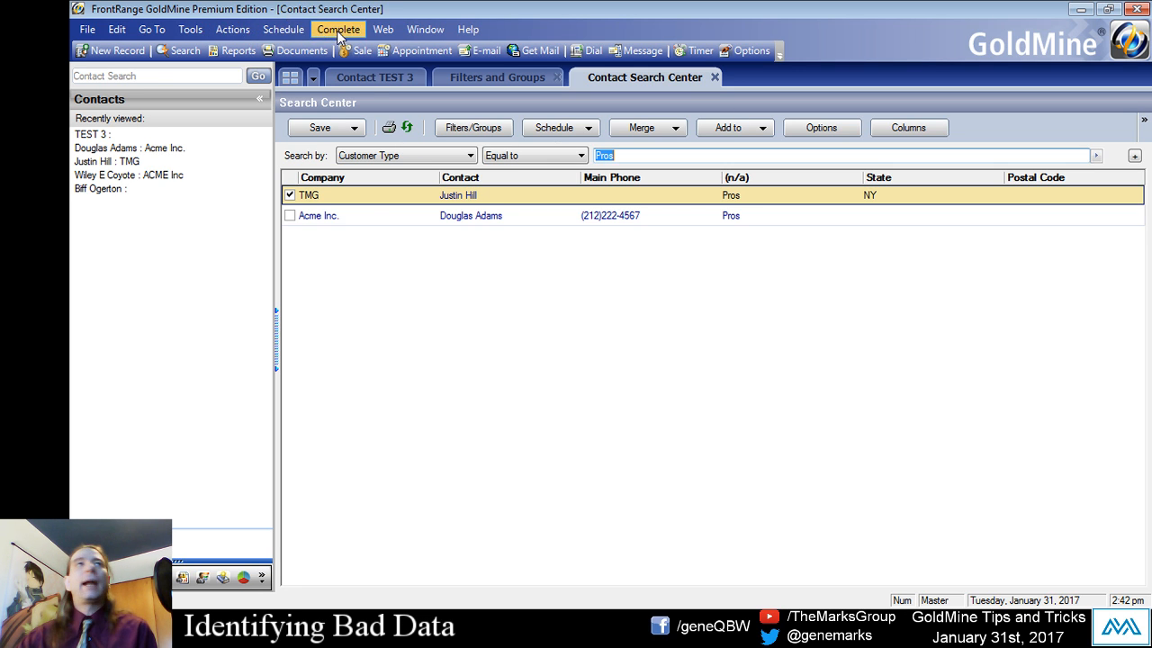
- Start the Global Replace Wizard, dismissing the help file message and accepting the backup caution with Don't show me this message again enabled
click(190, 29)
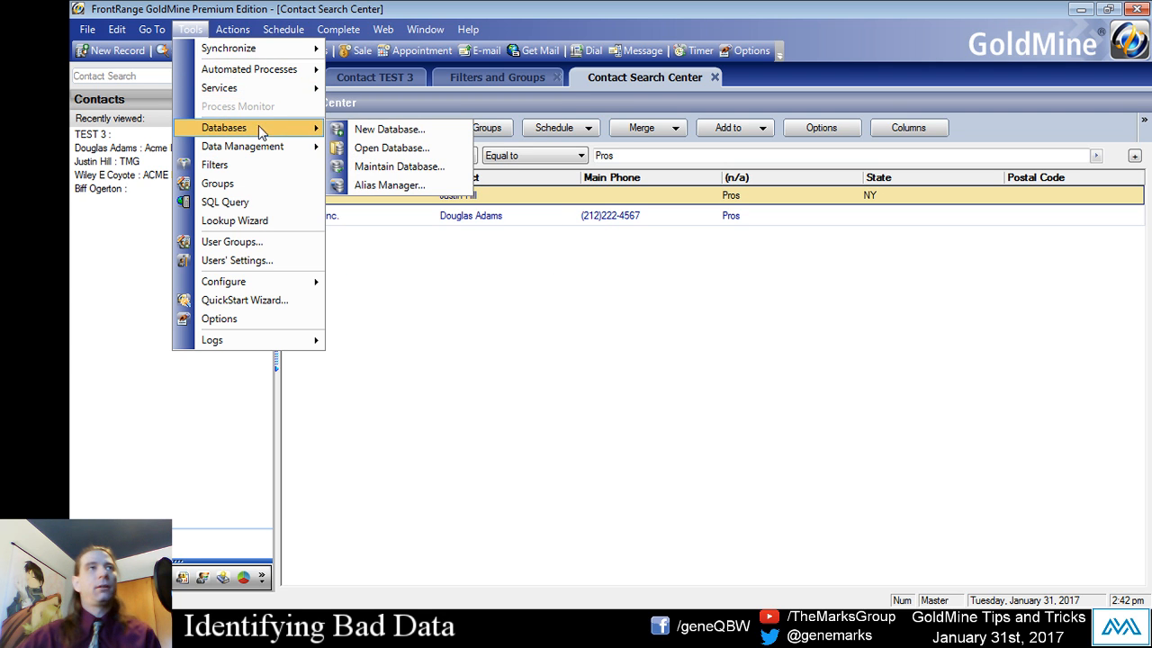
mouse_move(268, 149)
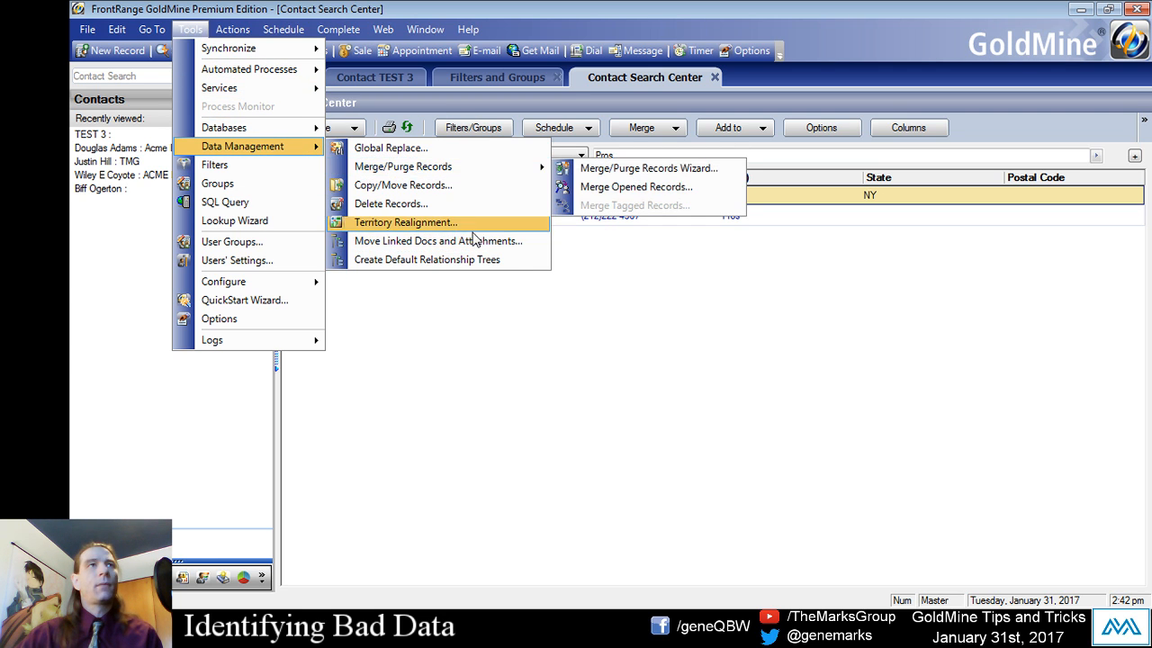
click(461, 152)
click(729, 371)
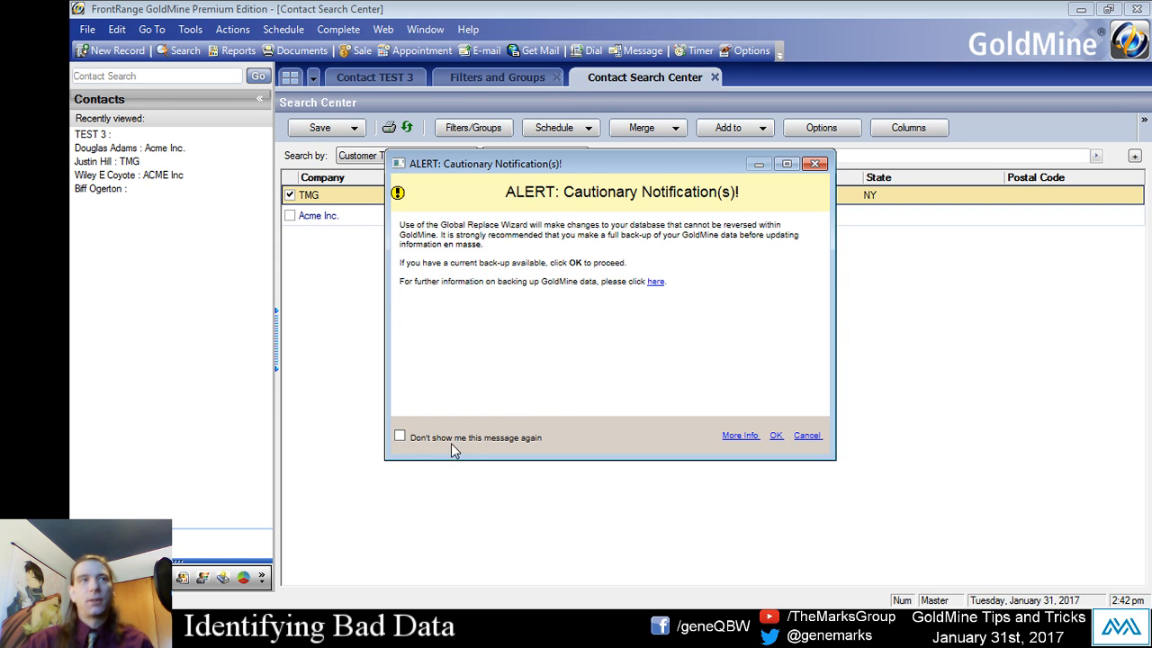
click(400, 436)
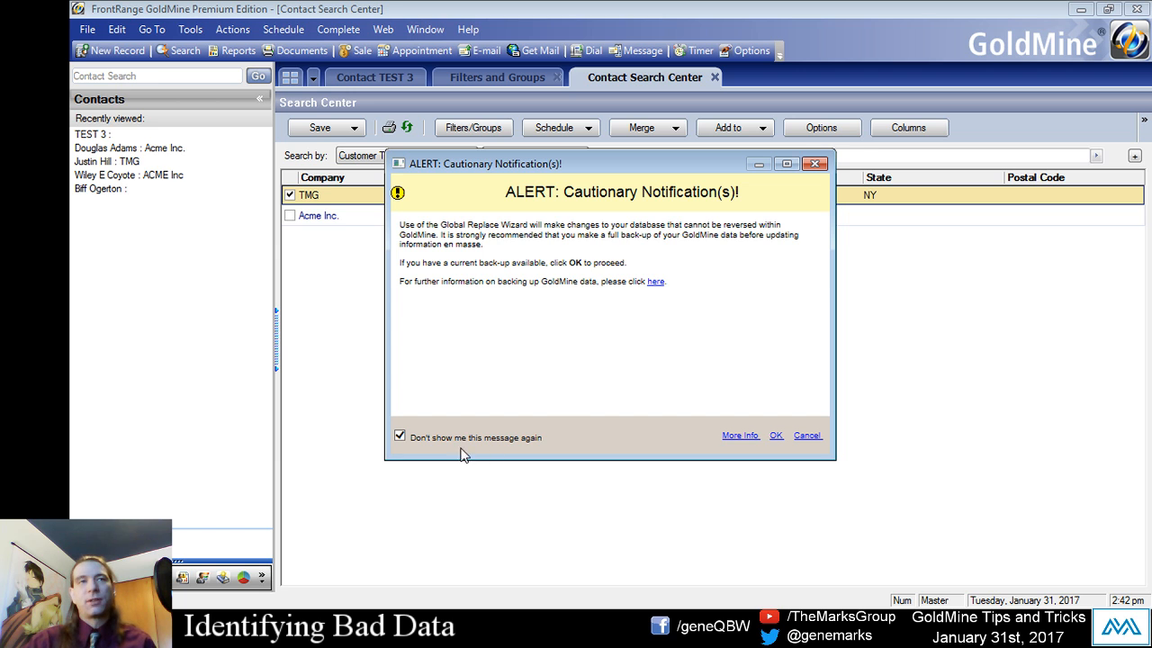
click(776, 435)
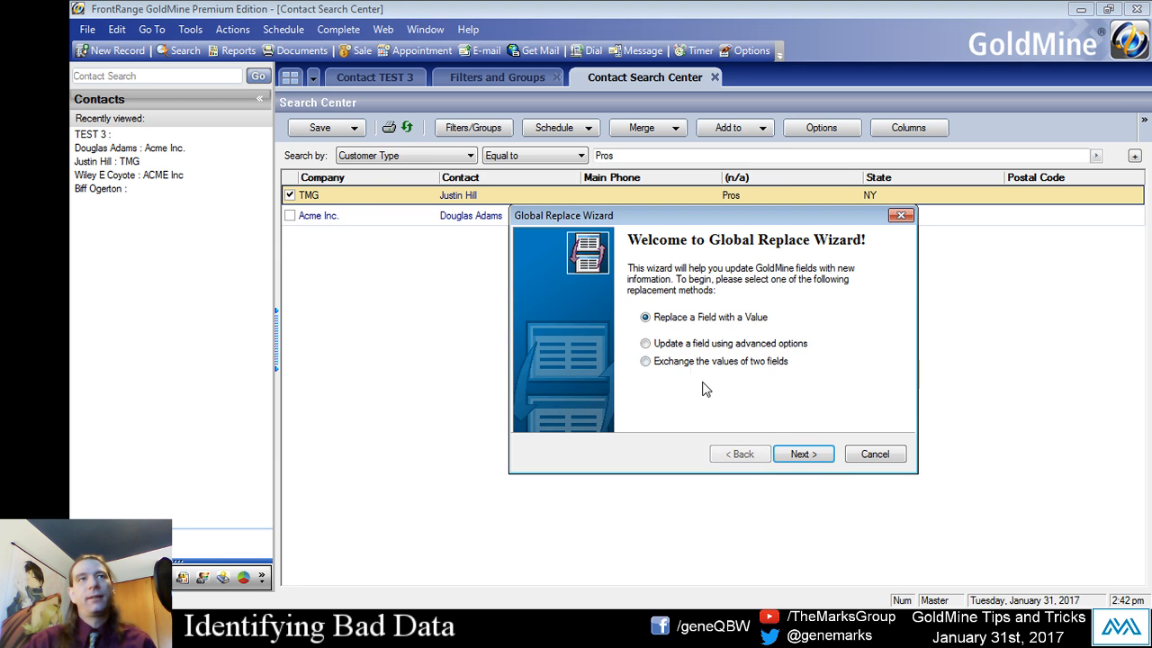
- Choose Replace a Field with a Value as the replacement method in the Global Replace Wizard and proceed to the field selection
drag(755, 220, 737, 181)
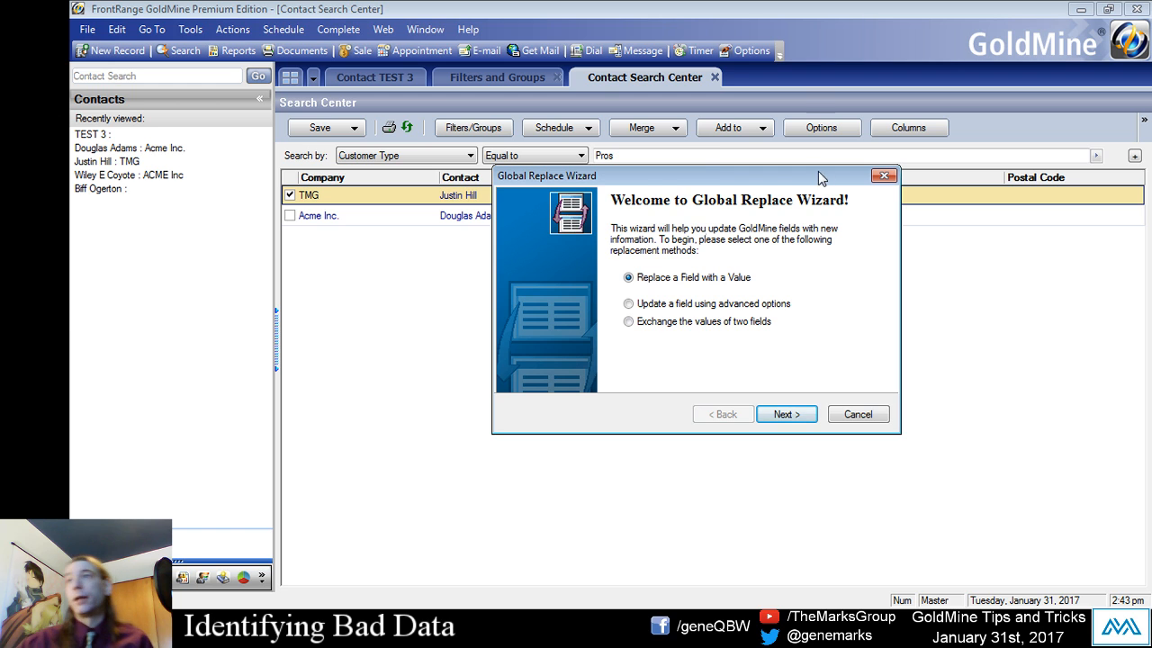
drag(639, 182, 573, 161)
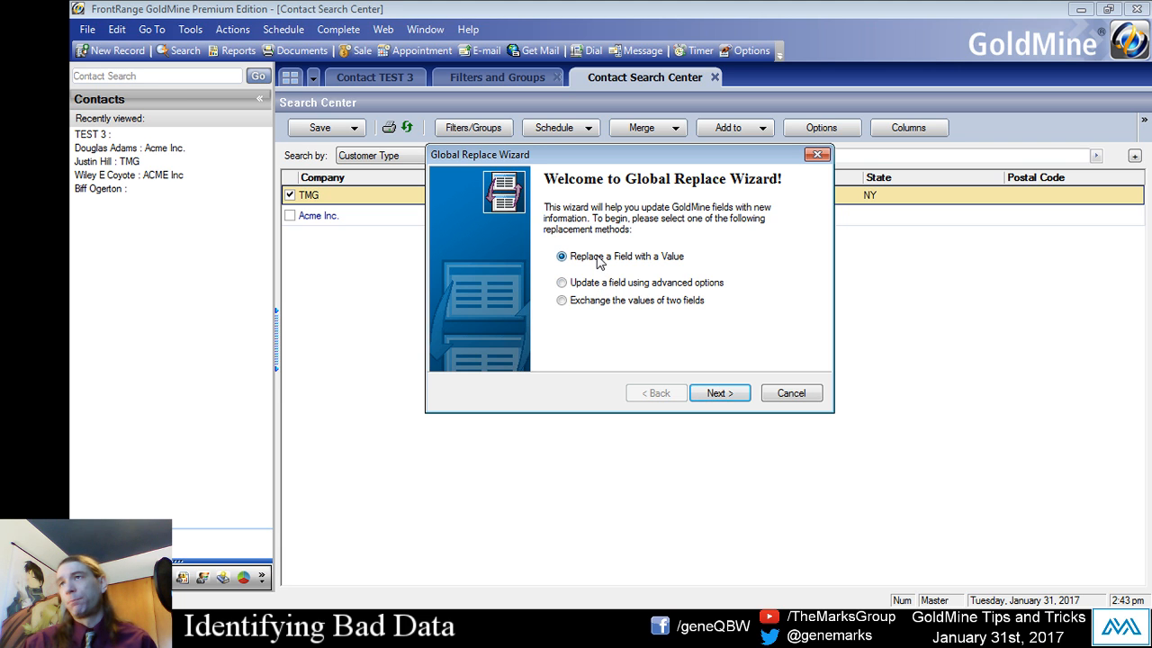
click(562, 284)
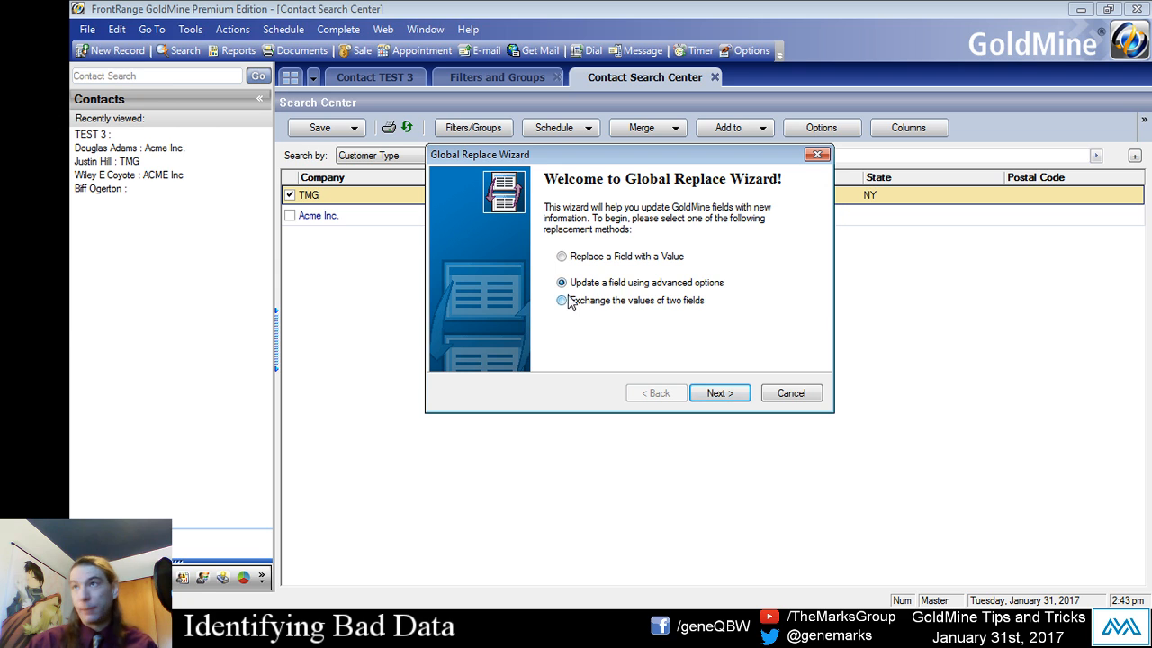
click(570, 260)
click(728, 394)
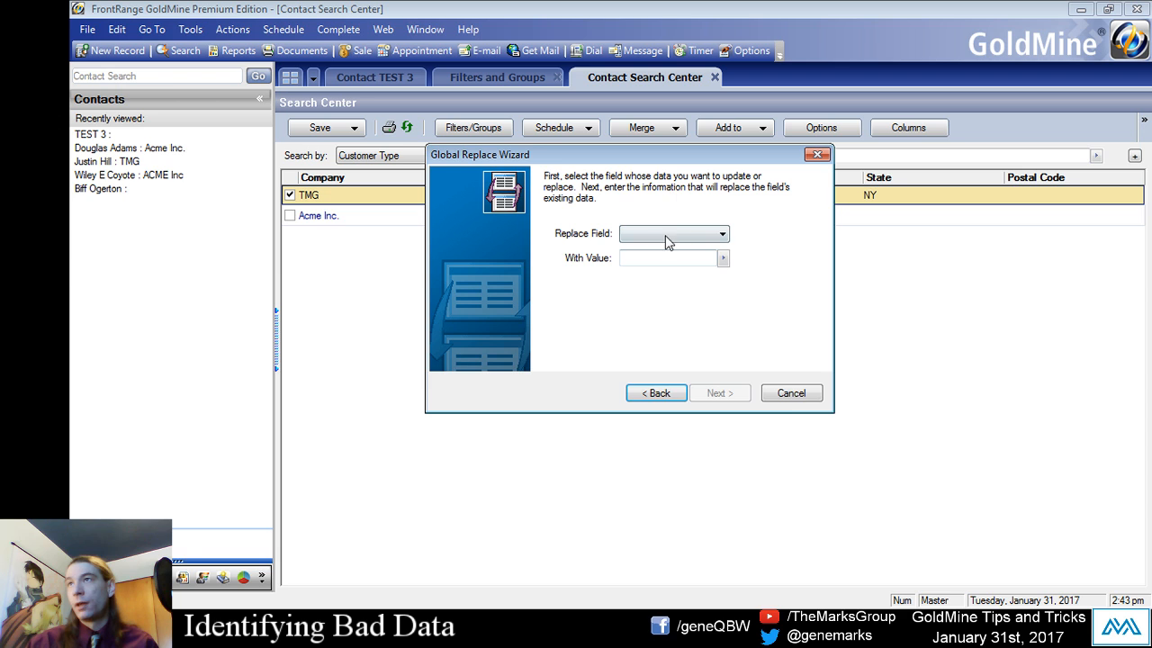
- Choose Customer Type (Key1) as the field to replace
click(665, 235)
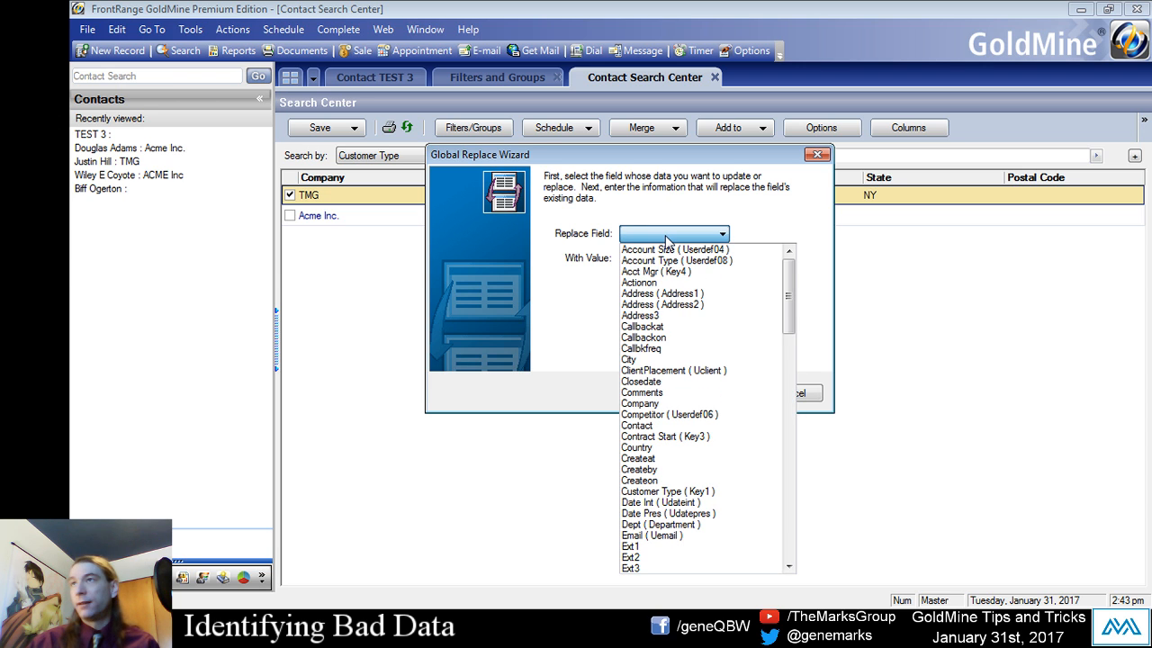
key(c)
key(c)
key(c)
key(c)
key(c)
key(c)
key(c)
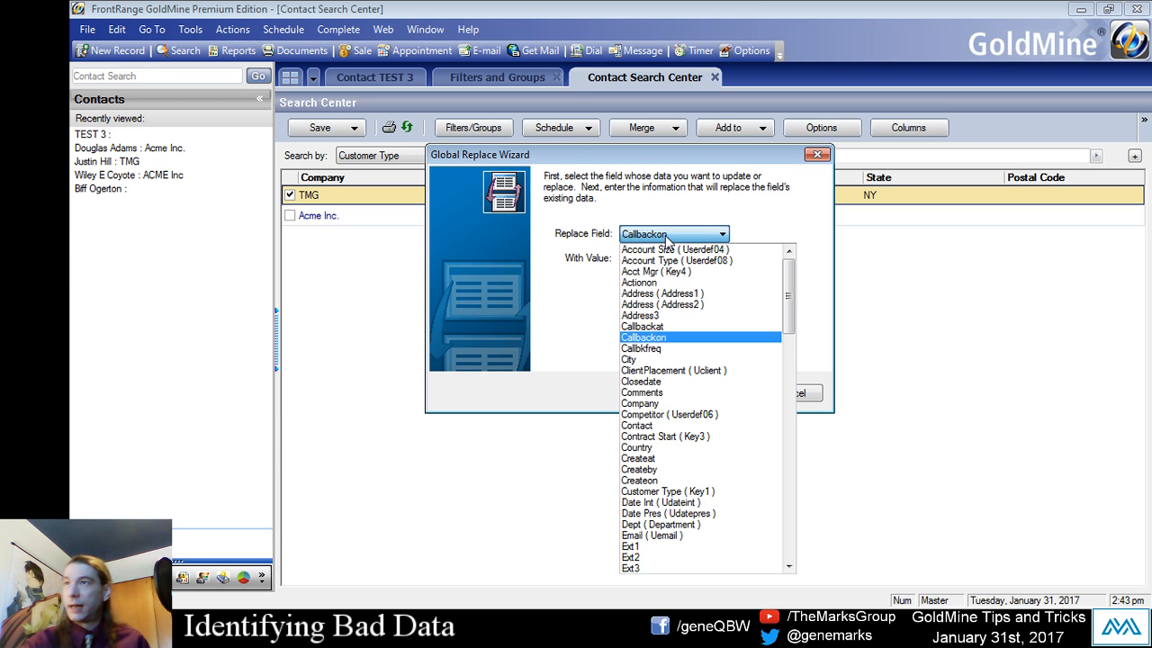
key(c)
key(c)
key(c)
key(c)
key(c)
key(c)
key(c)
key(c)
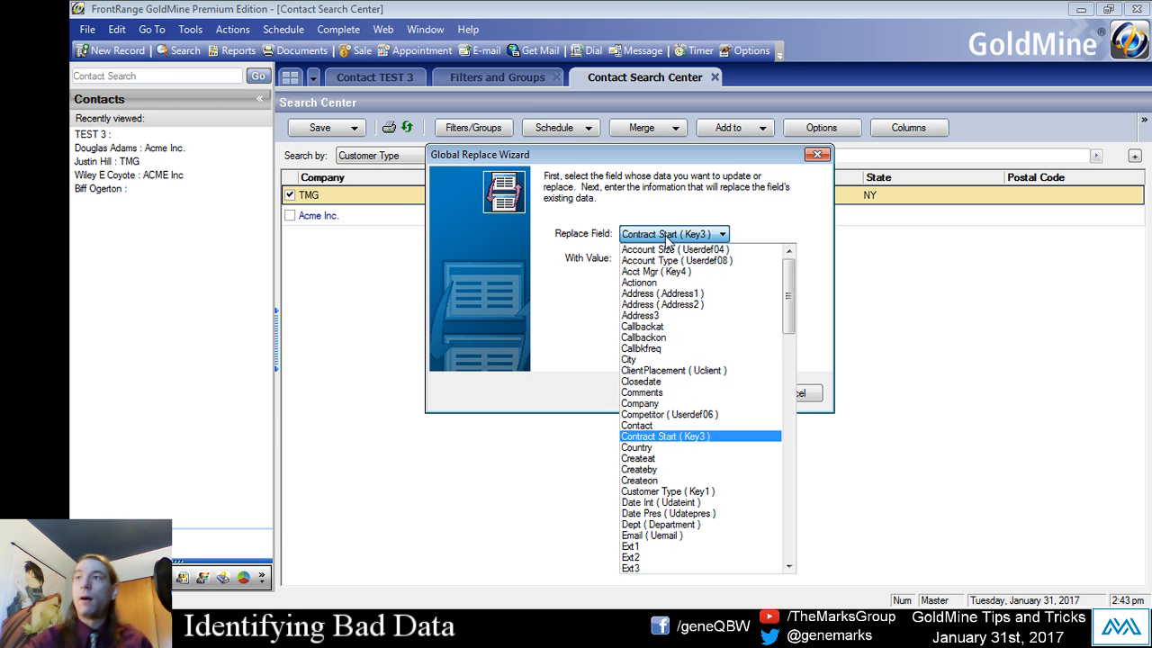
key(c)
key(c)
key(c)
key(c)
key(c)
key(c)
key(c)
key(c)
key(c)
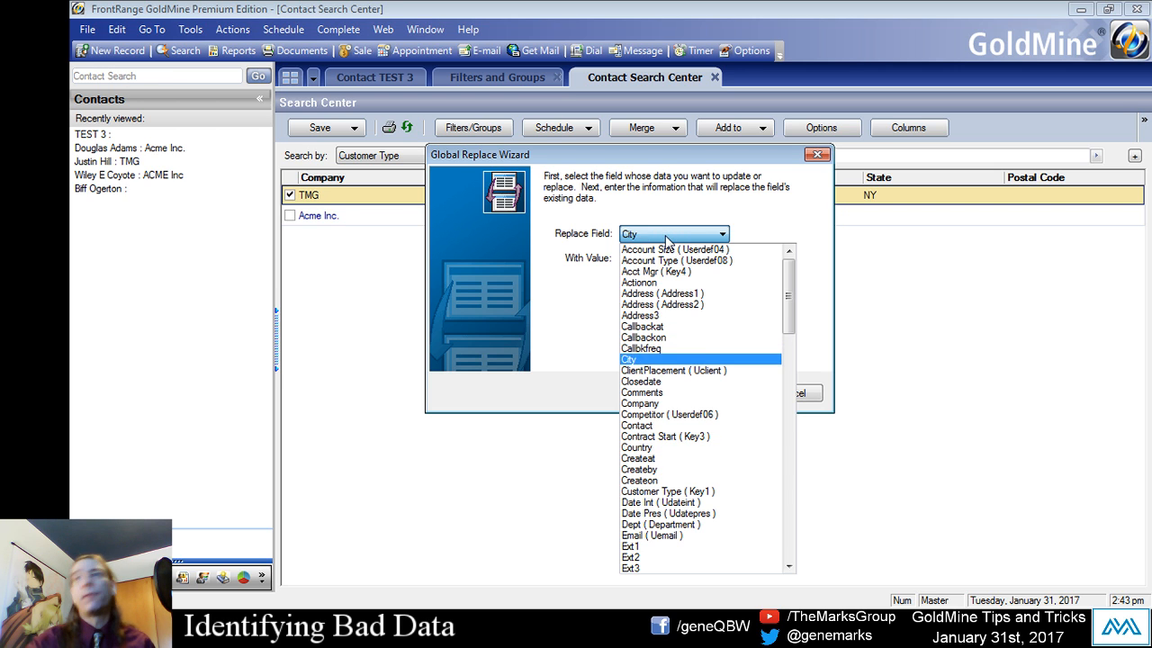
key(c)
key(c)
key(c)
key(c)
key(c)
key(c)
key(c)
key(c)
key(c)
key(c)
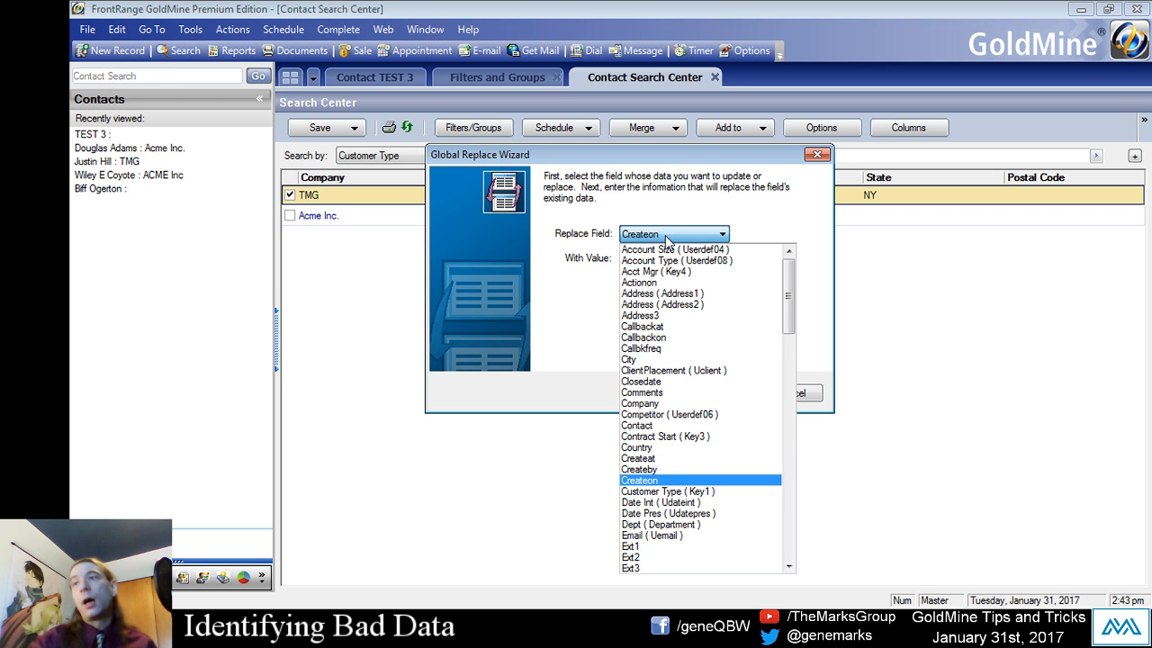
key(Down)
key(Down)
key(Down)
key(Down)
key(Down)
key(Down)
key(Down)
key(Down)
key(Down)
key(Down)
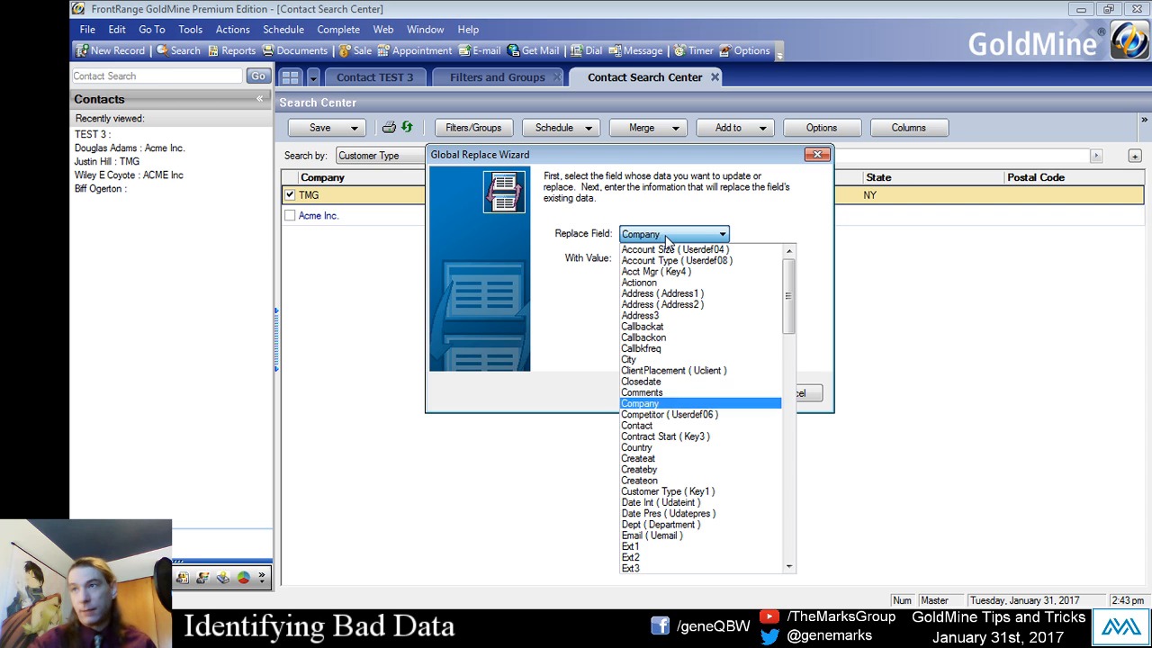
key(c)
key(Down)
key(Down)
key(Down)
key(Down)
key(Down)
key(Down)
key(Down)
key(Down)
key(Down)
key(Down)
key(Down)
key(Down)
key(Down)
key(Down)
key(Down)
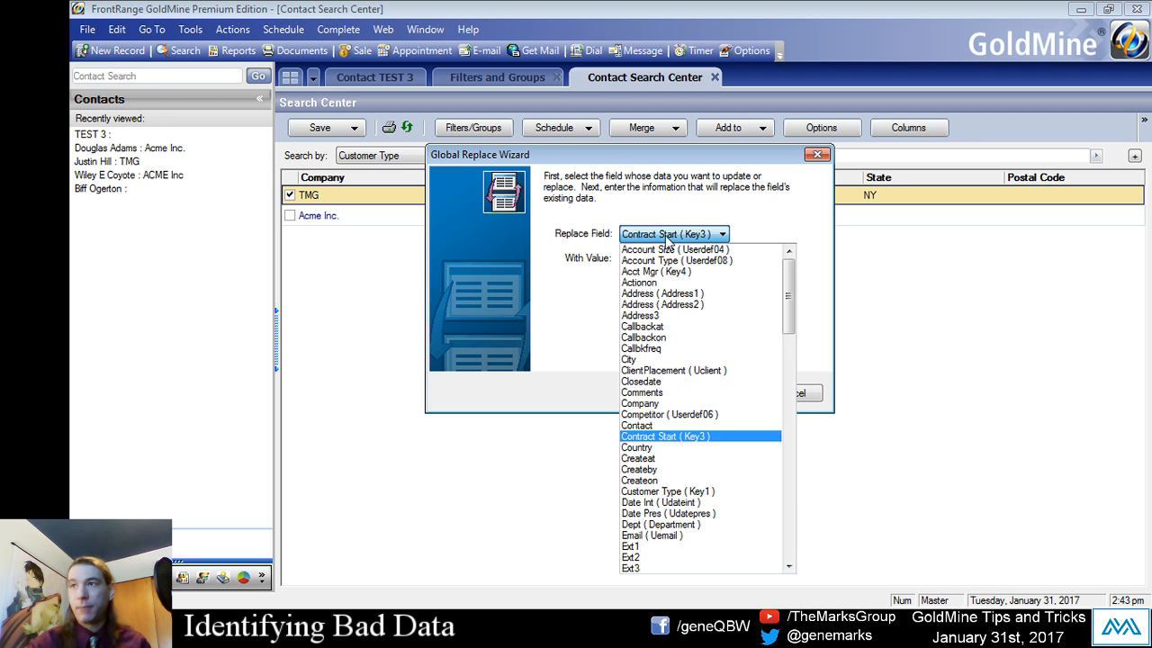
key(c)
key(Down)
key(Down)
key(Down)
key(Down)
key(Down)
key(Down)
key(Down)
key(Down)
key(Down)
key(Down)
key(Down)
key(Down)
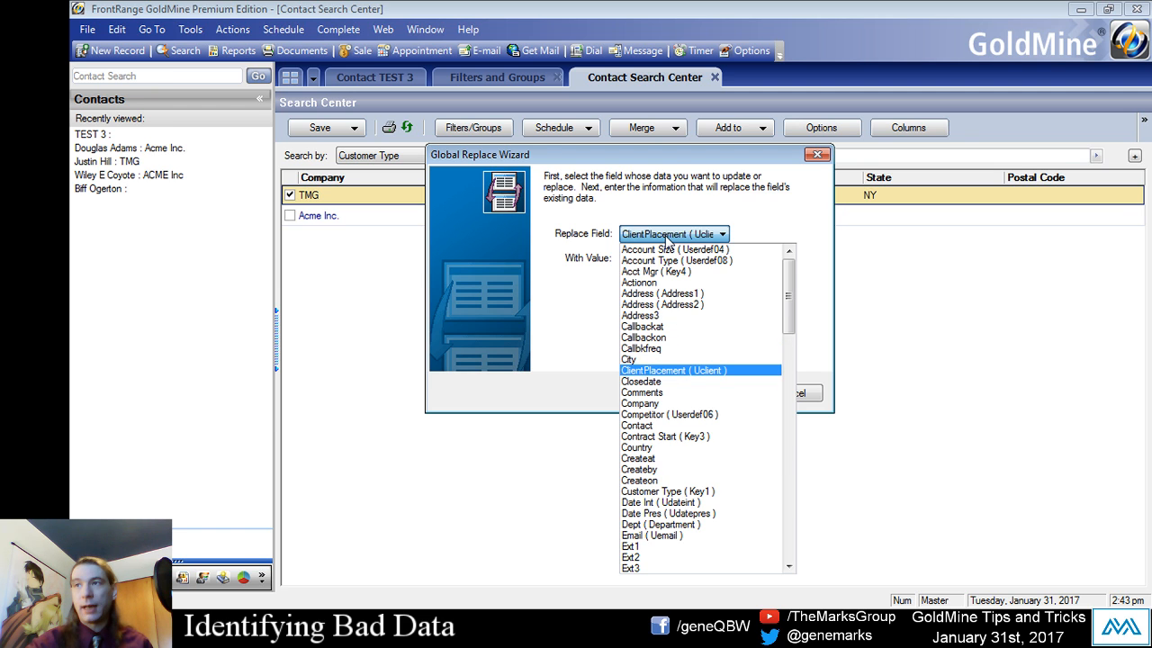
key(Down)
key(Down)
key(Down)
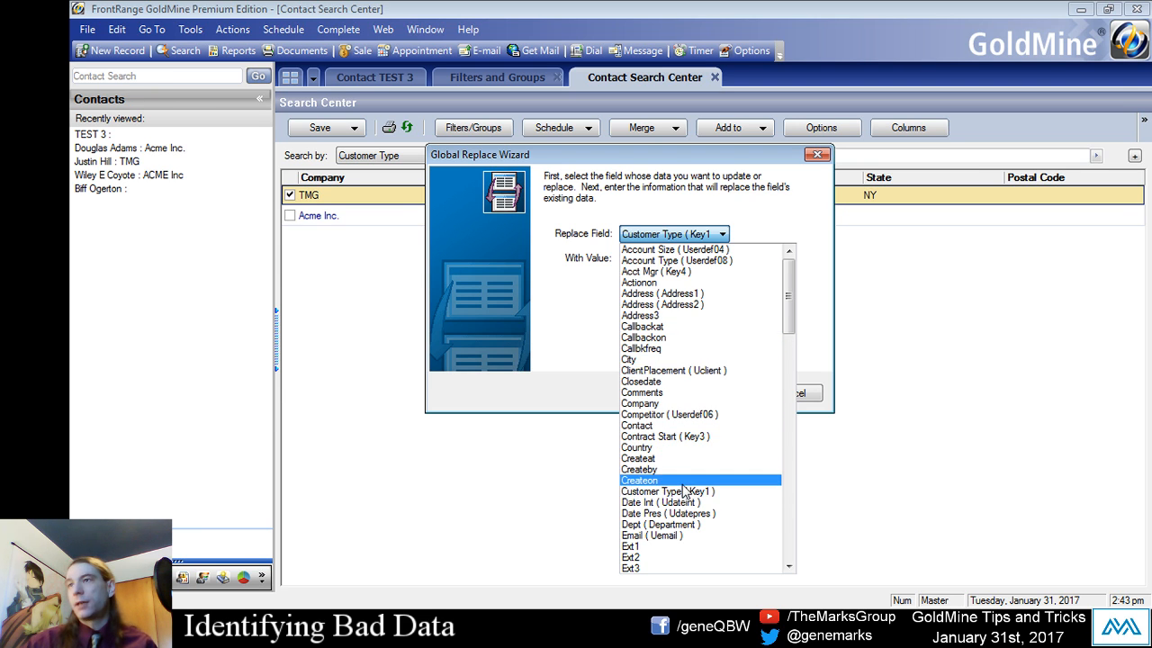
click(677, 492)
- Set the replacement value to Prospect and accept the field replacement list with its default options
click(636, 261)
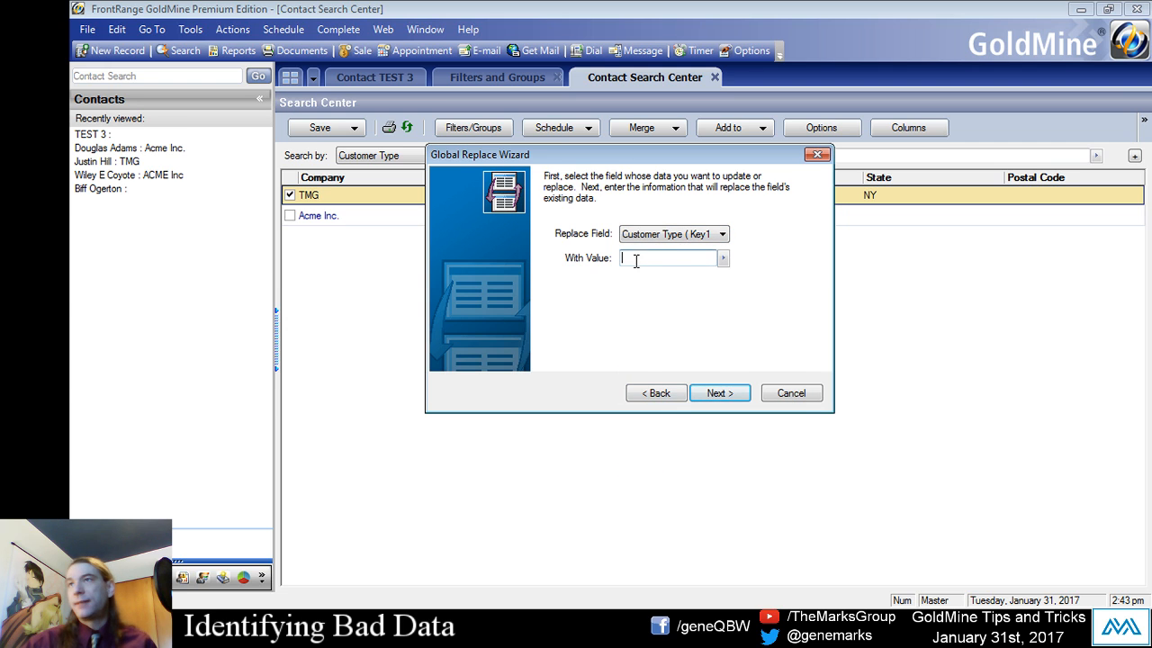
text(Prospect)
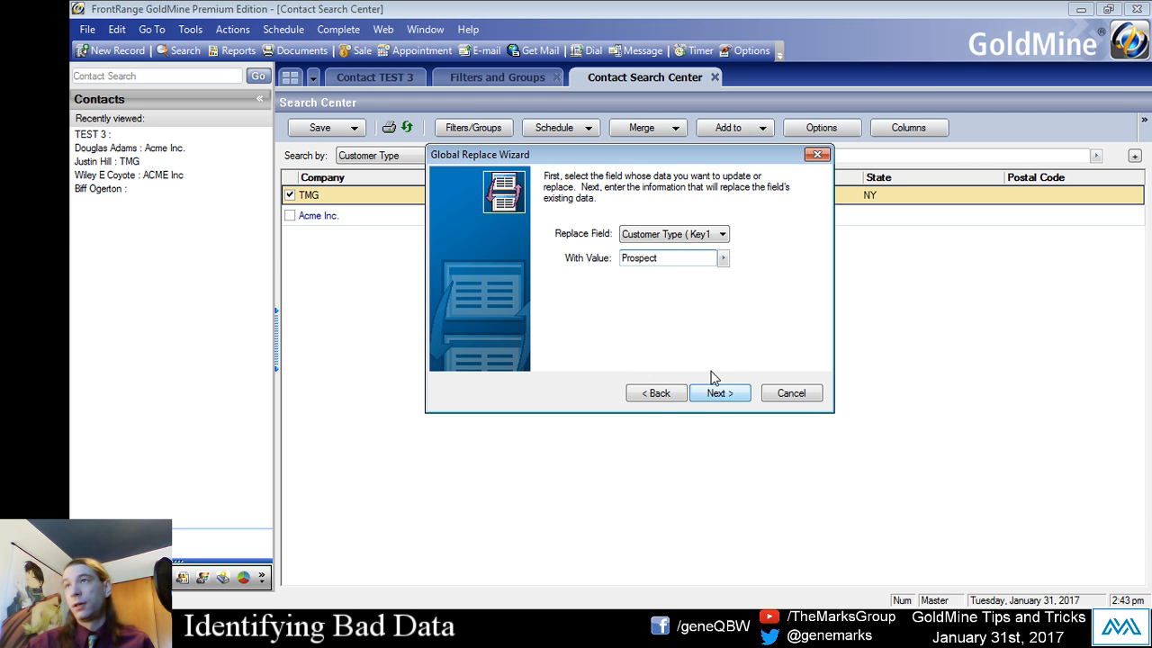
click(736, 392)
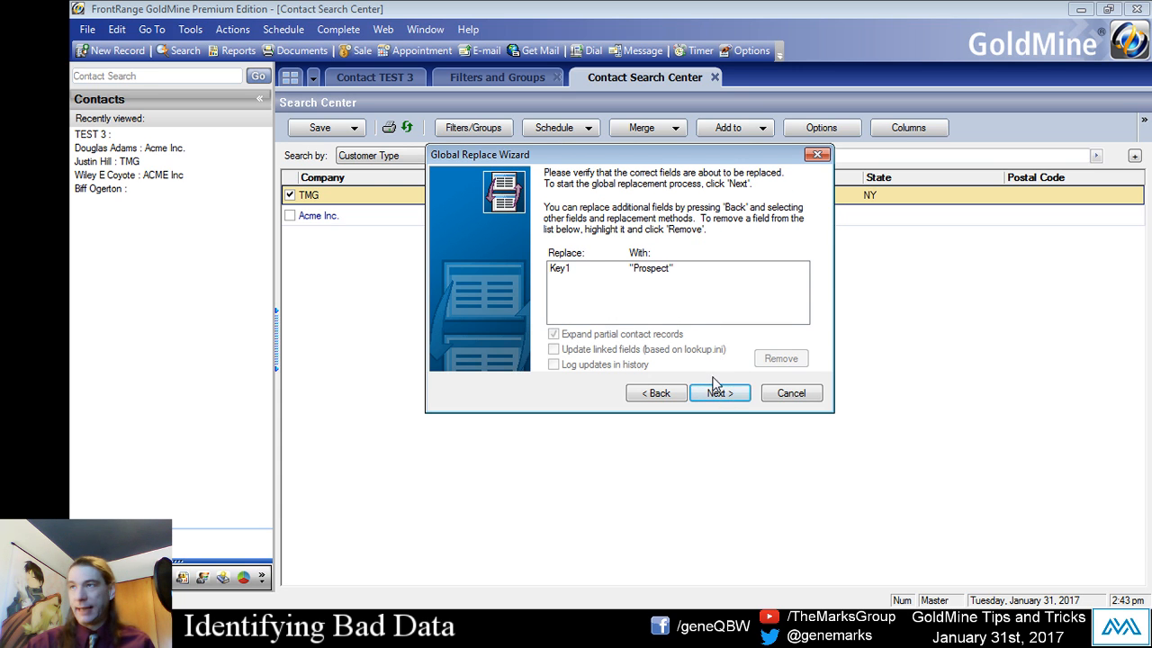
click(718, 393)
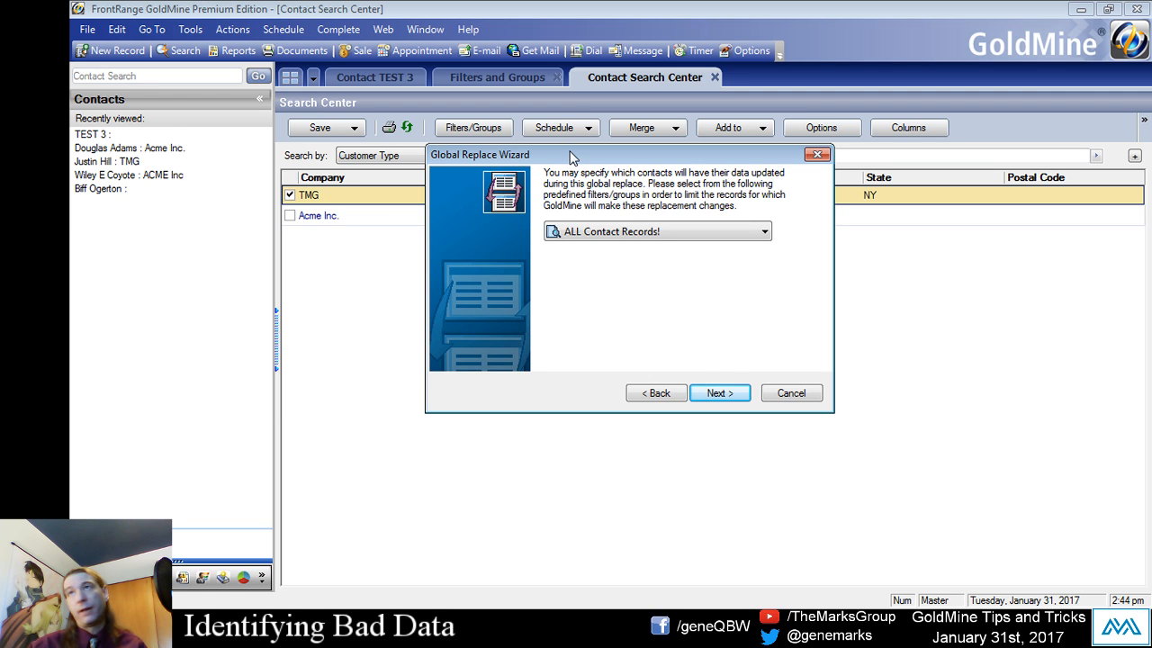
- Limit the global replace to contacts in the Prospect Fixer filter and run the replacement
drag(570, 156, 565, 135)
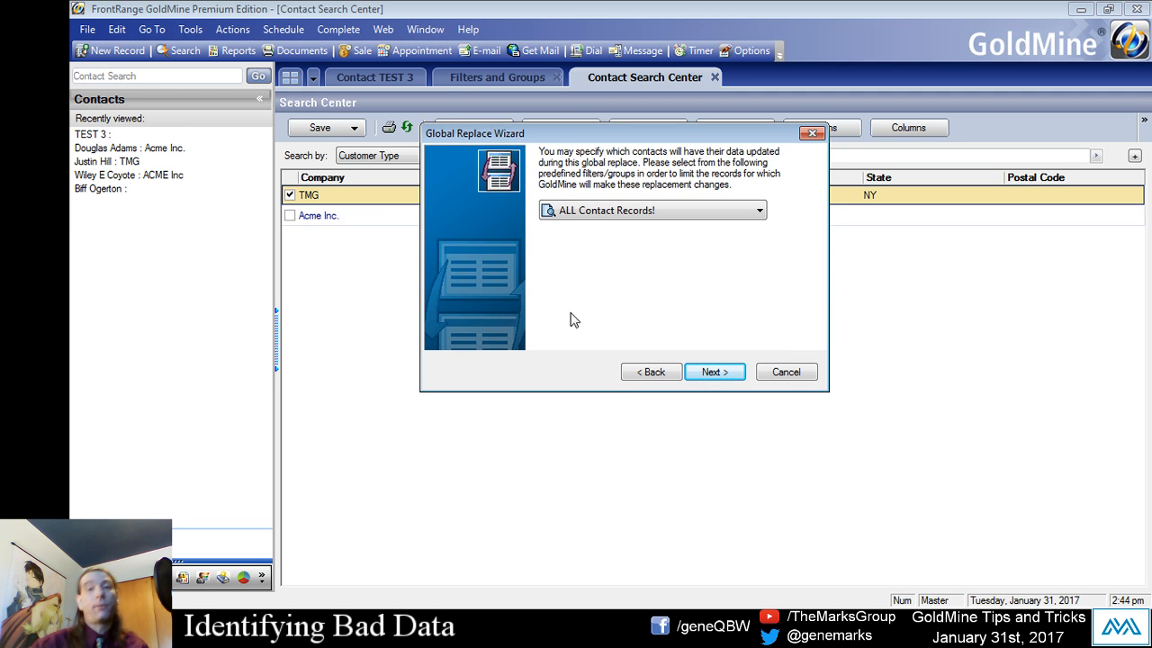
click(570, 216)
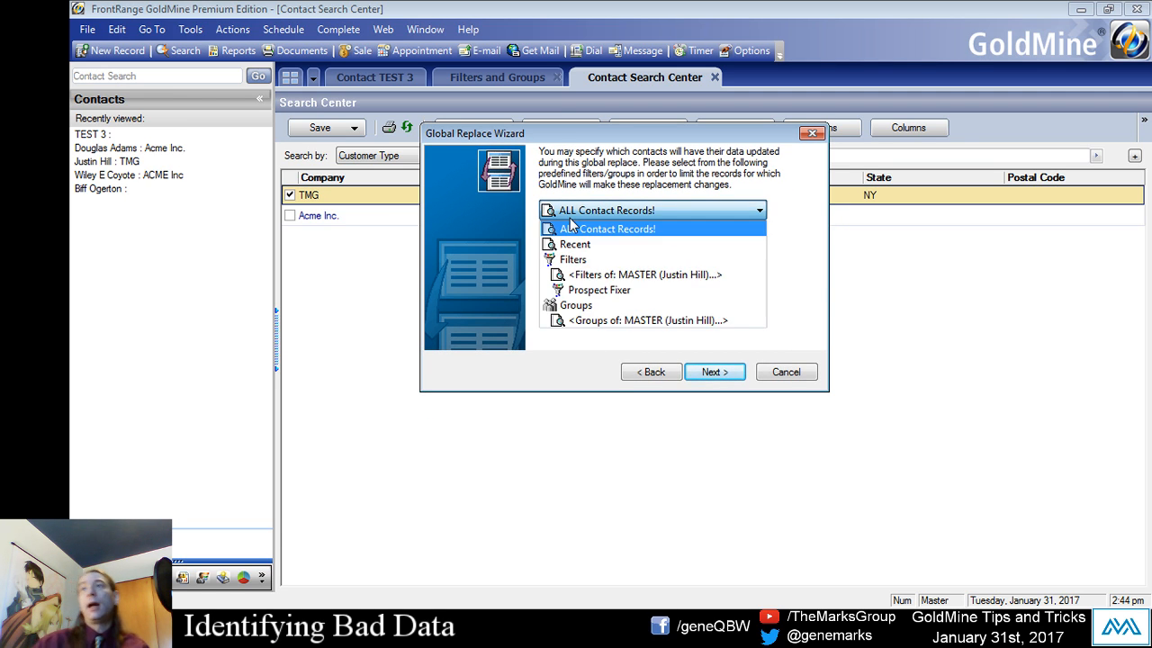
click(598, 292)
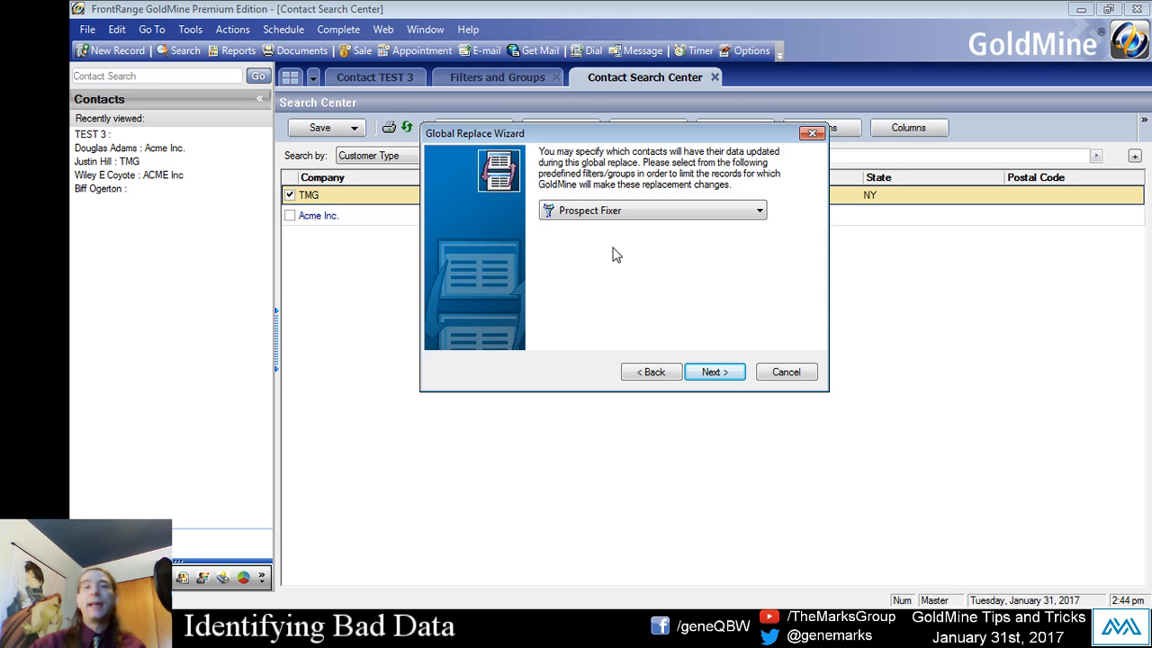
click(736, 381)
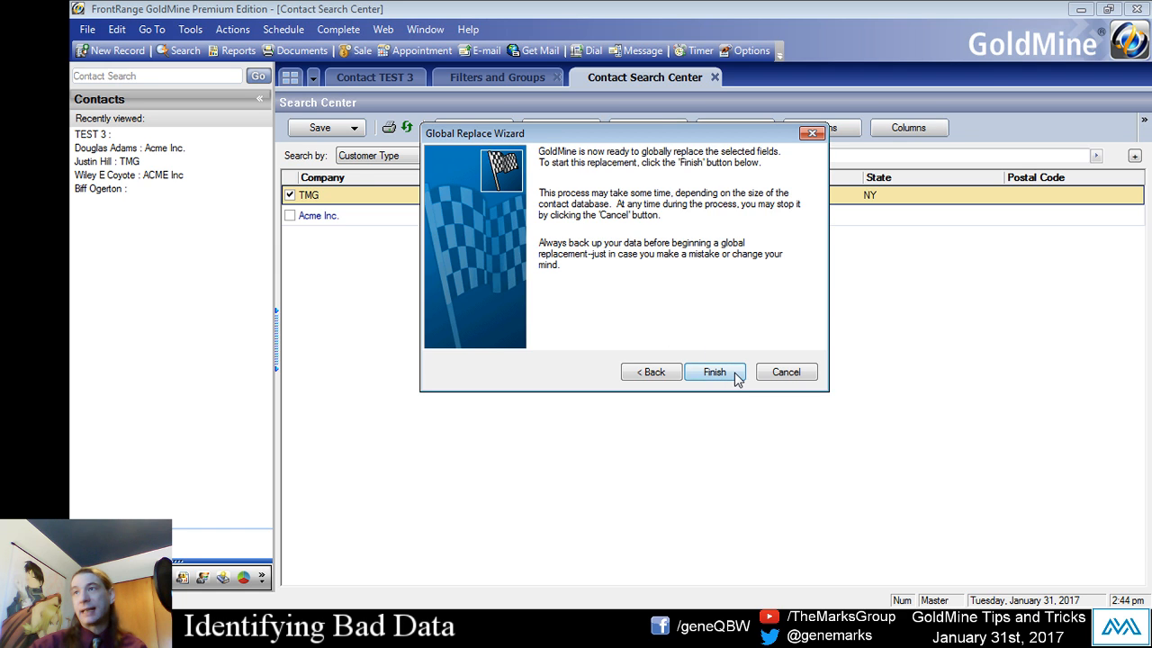
click(733, 376)
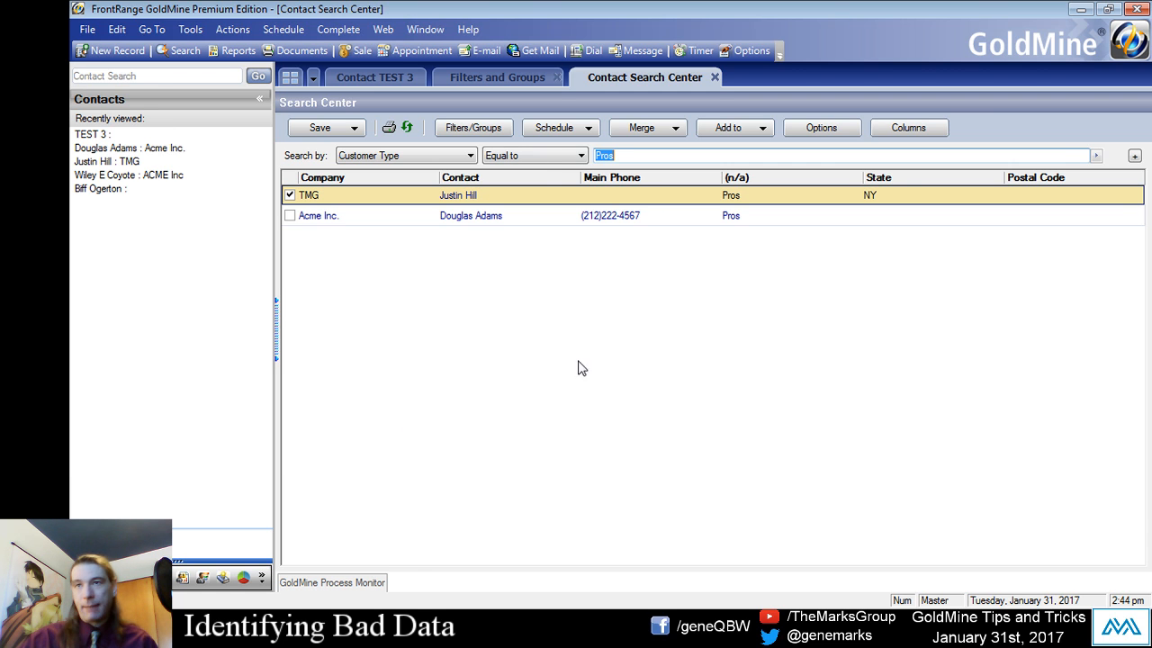
- Show the GoldMine Process Monitor as an MDI window and check the log entry of the global replace
mouse_move(348, 583)
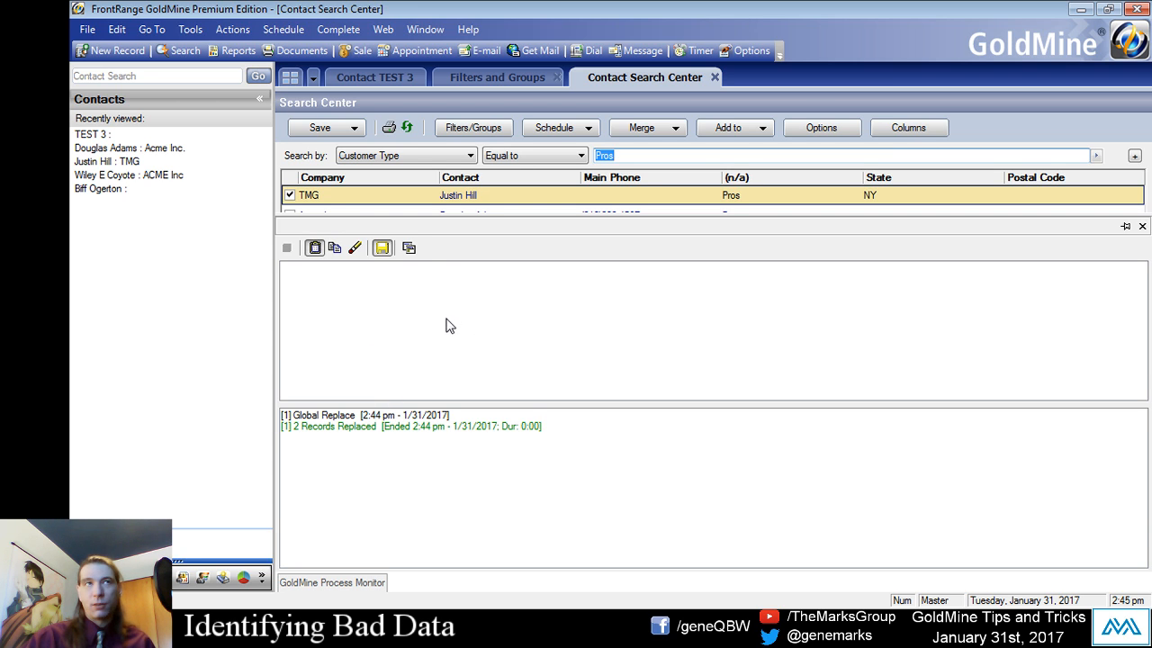
right_click(474, 253)
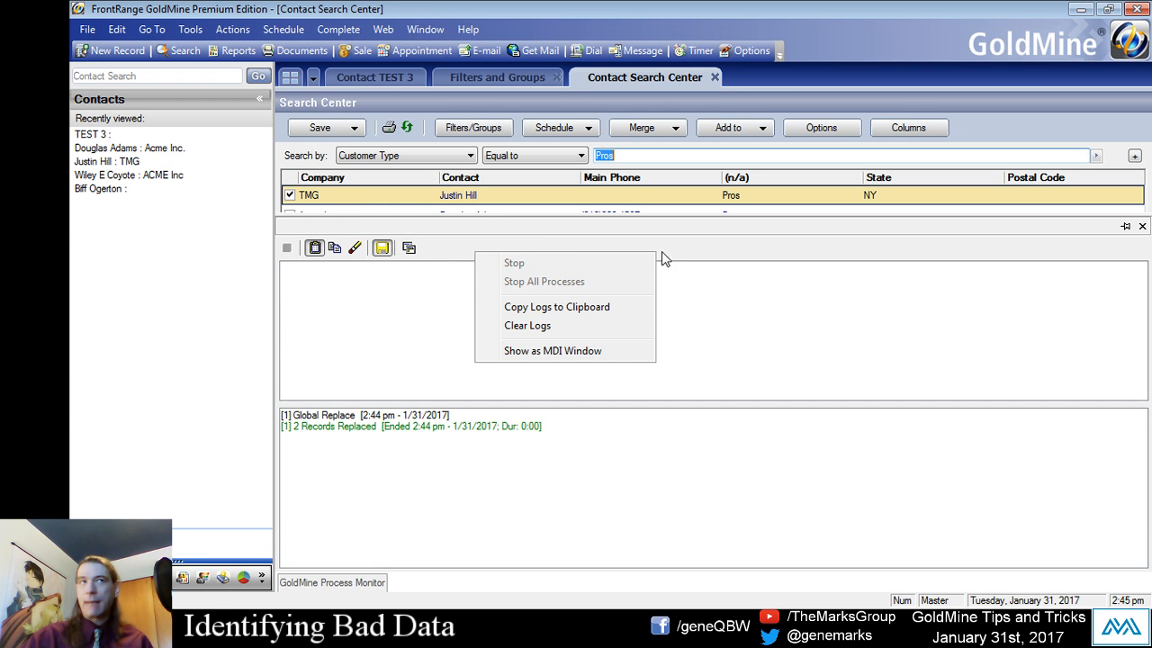
click(567, 351)
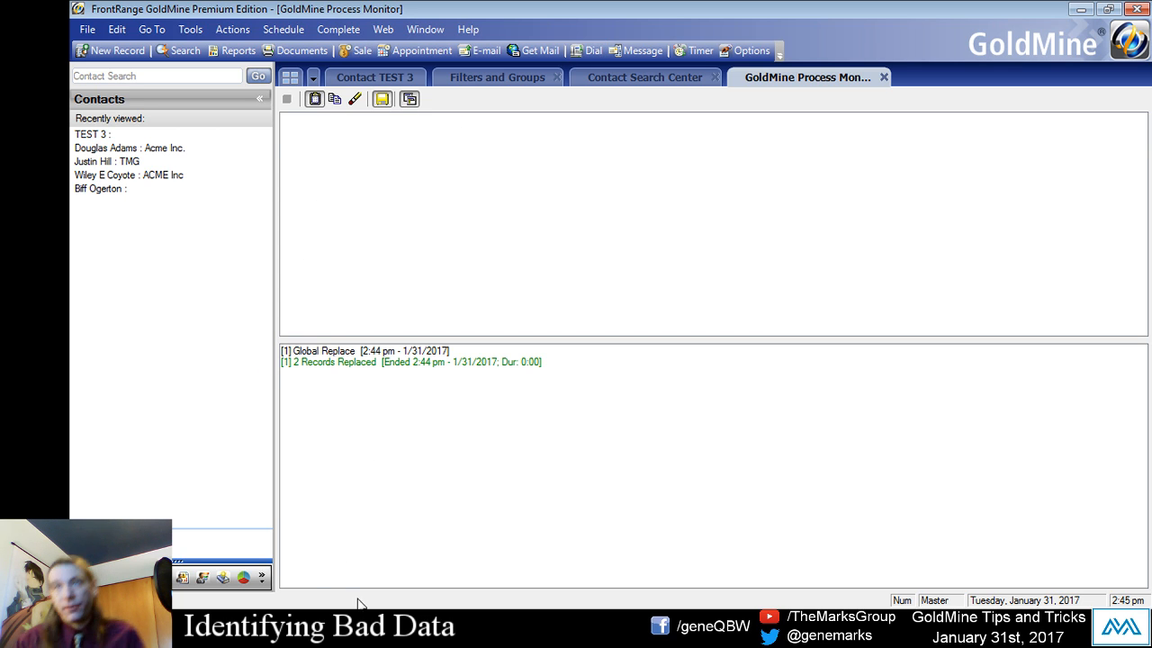
click(382, 362)
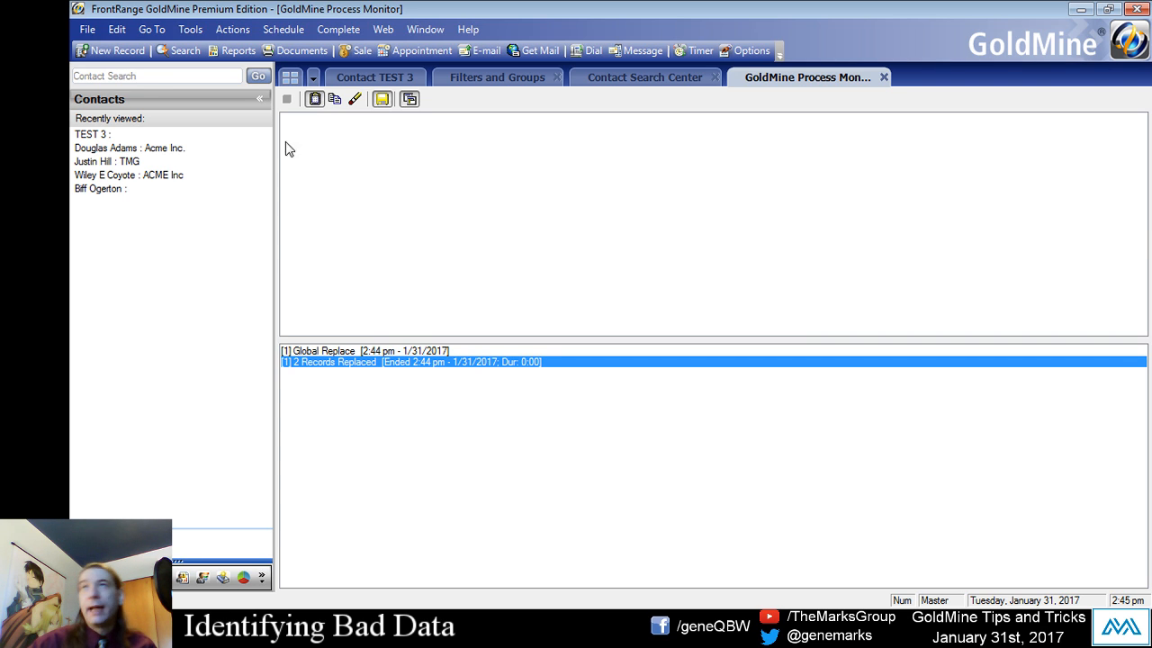
- View the Acme Inc. and TMG contact records from the recently viewed contacts to check their Customer Type values
click(153, 150)
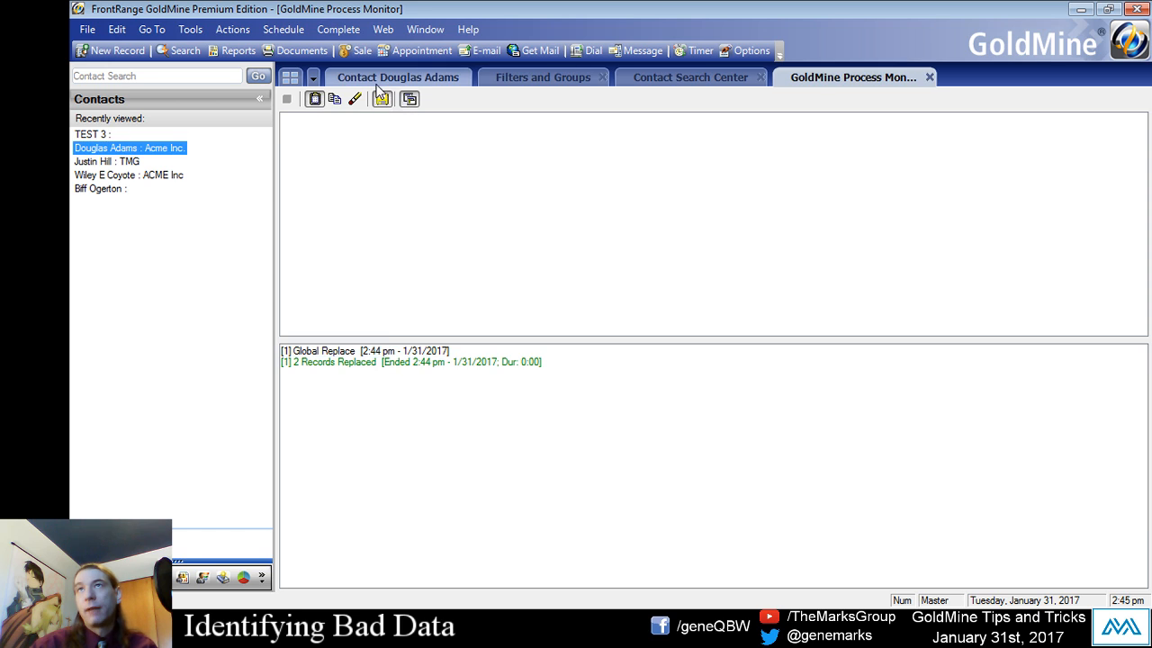
click(375, 81)
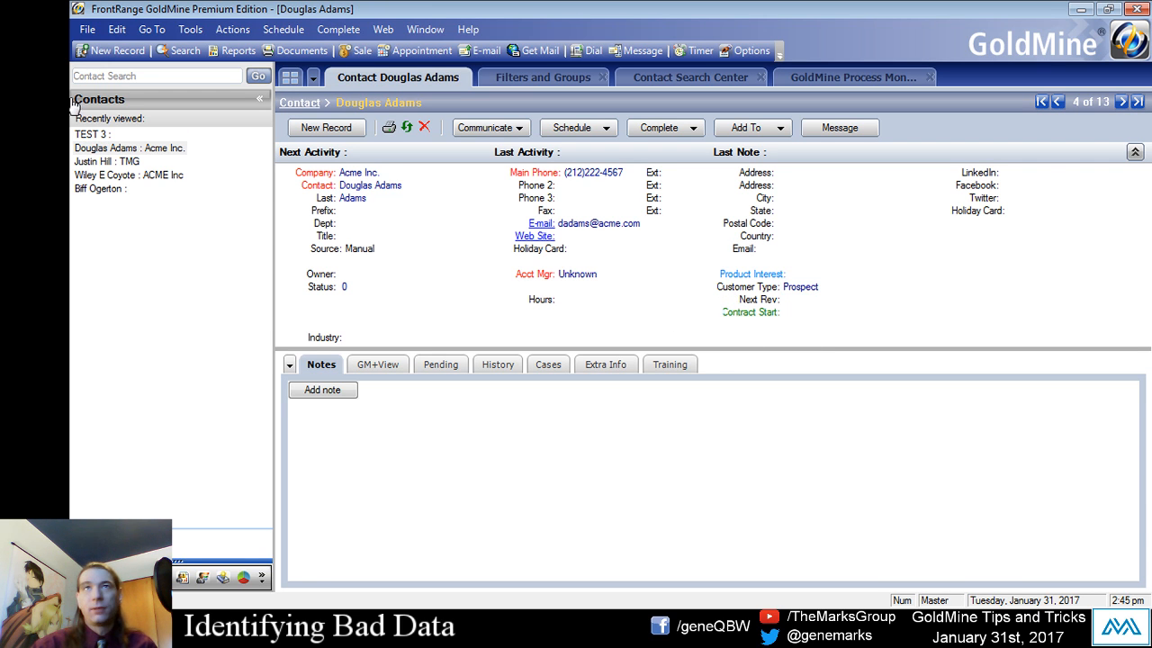
click(131, 176)
click(132, 188)
click(119, 160)
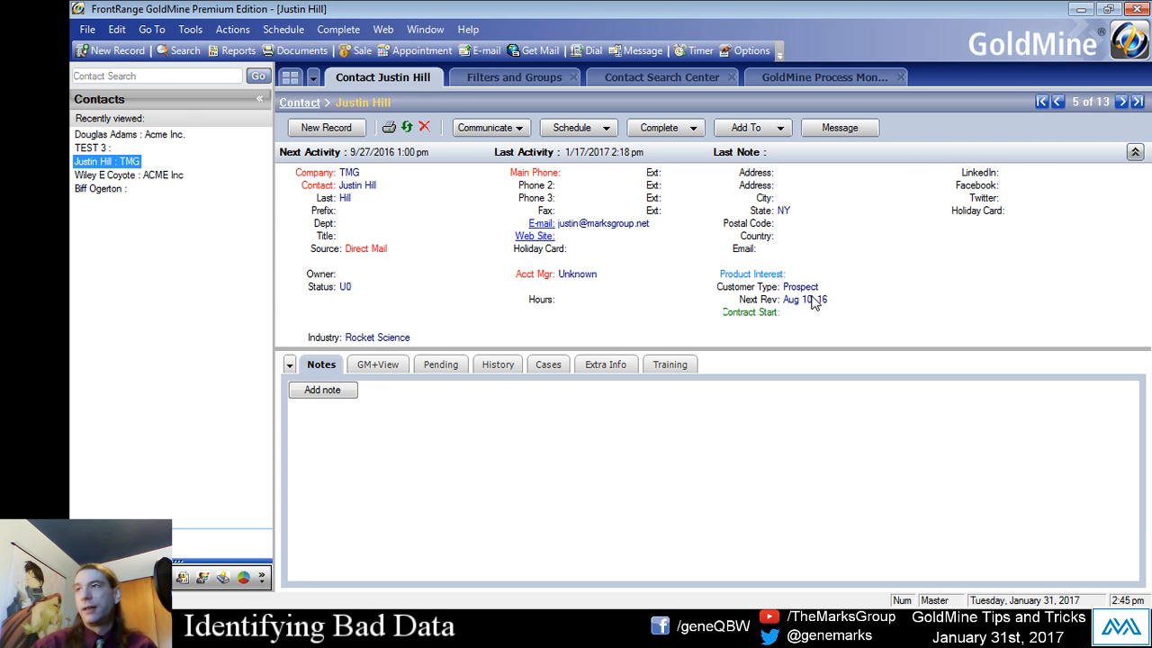
- Rerun the Customer Type List SQL query in Filters and Groups to recount the Key1 values
click(481, 79)
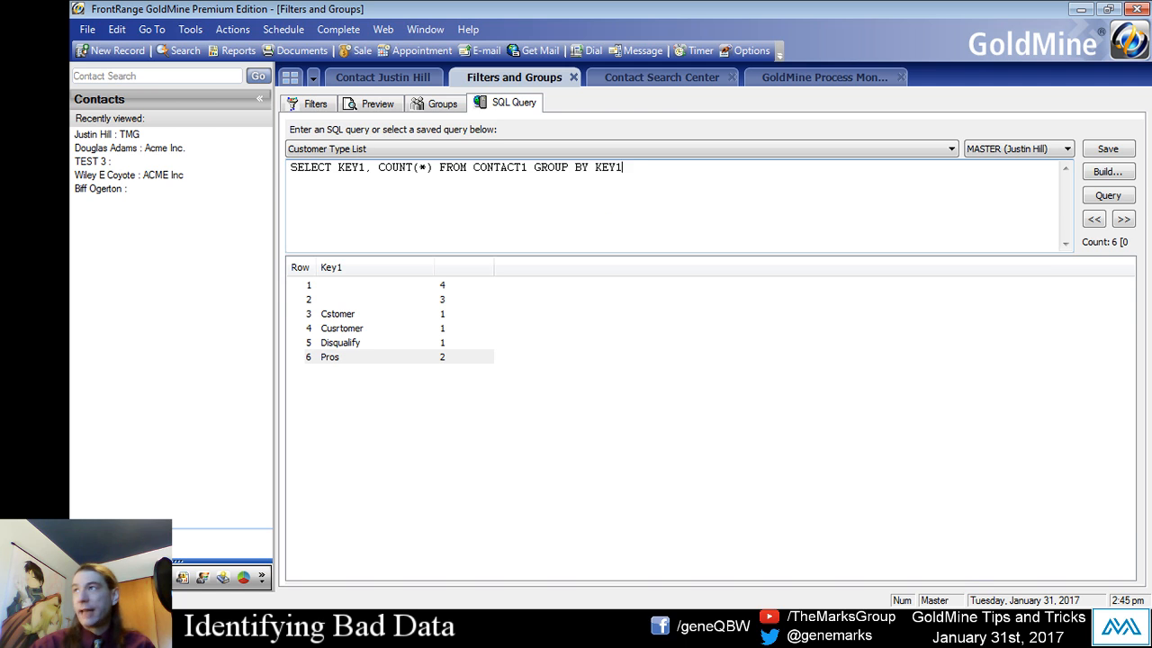
click(1107, 198)
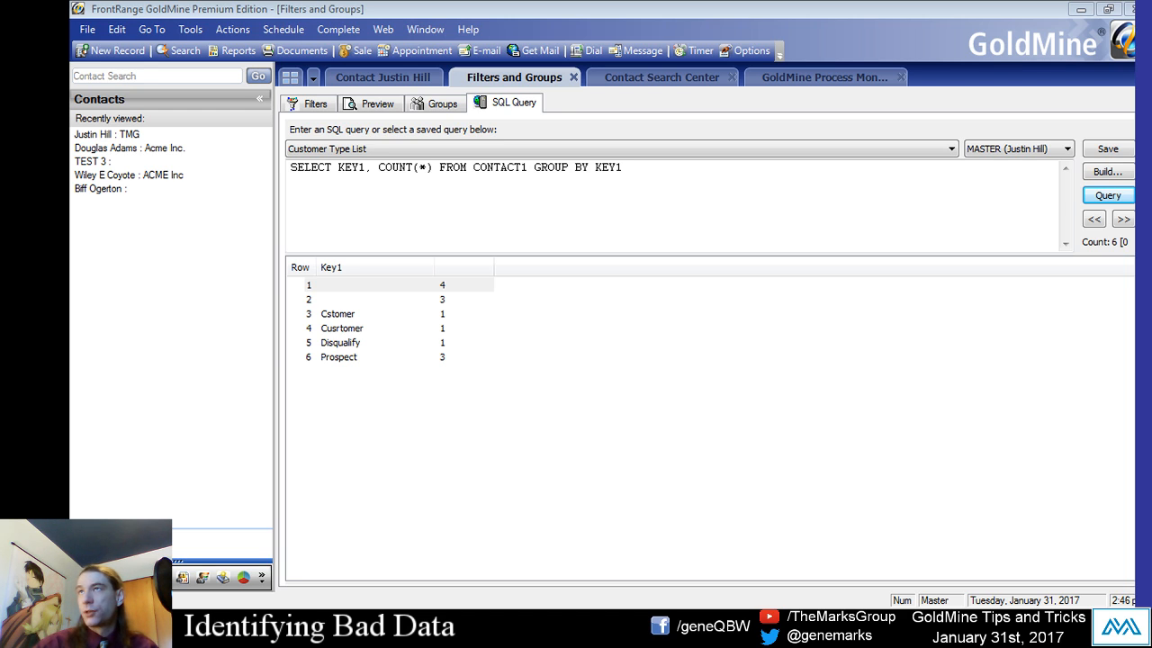
- Change the contact search condition to Customer Type Begins with Cu
click(697, 77)
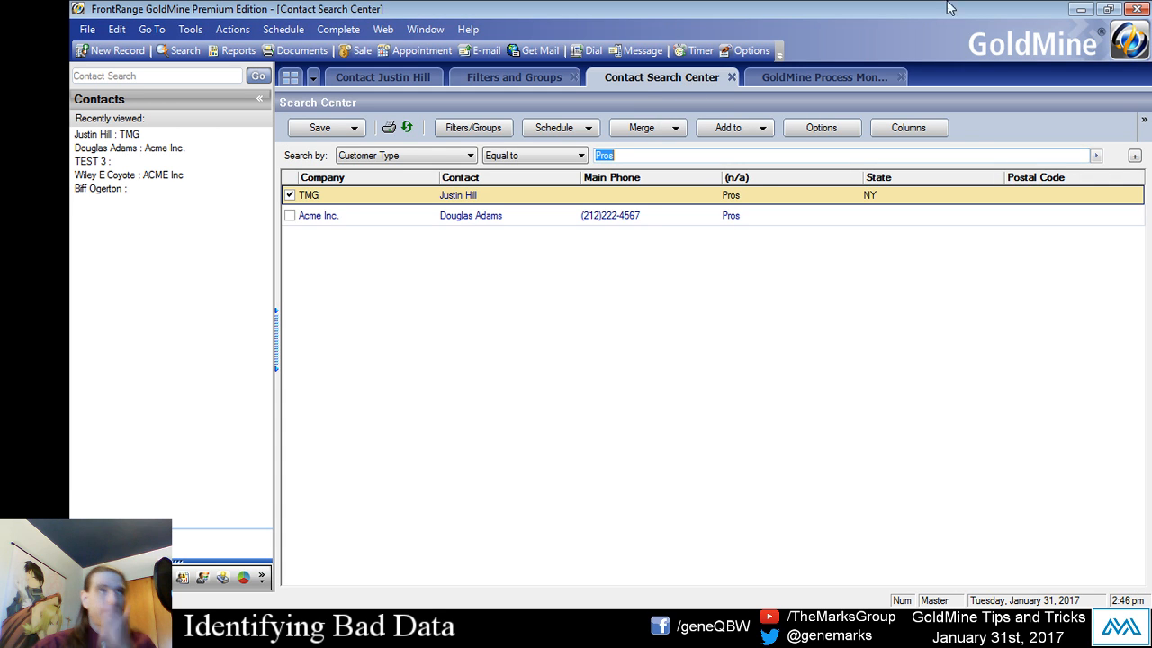
click(548, 156)
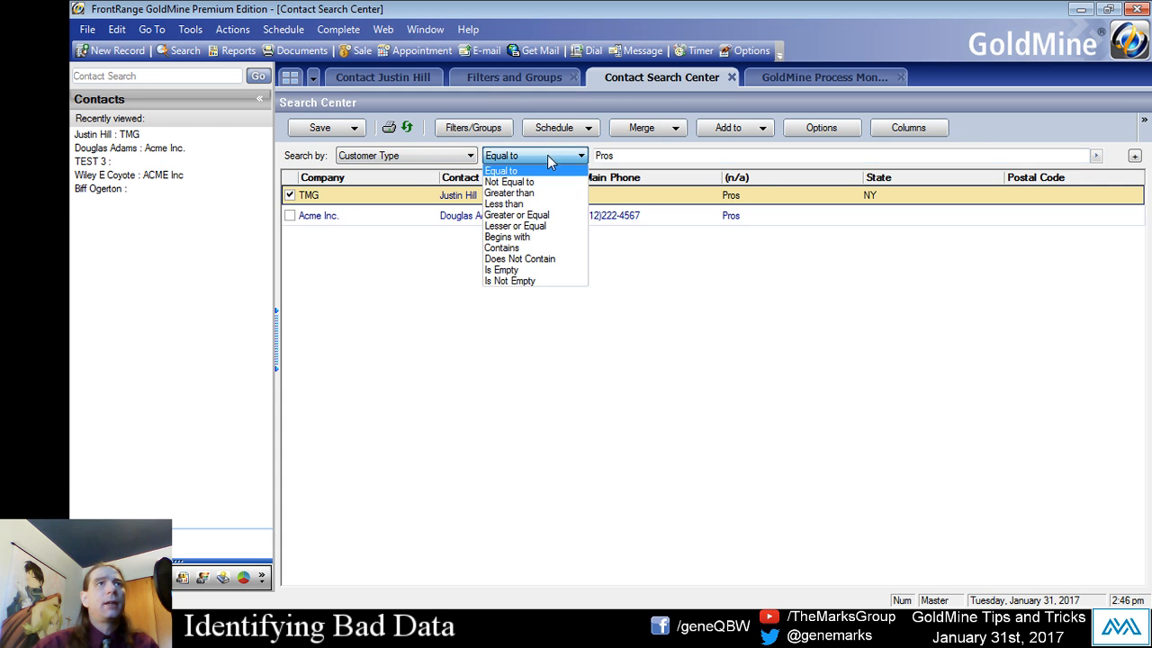
click(540, 237)
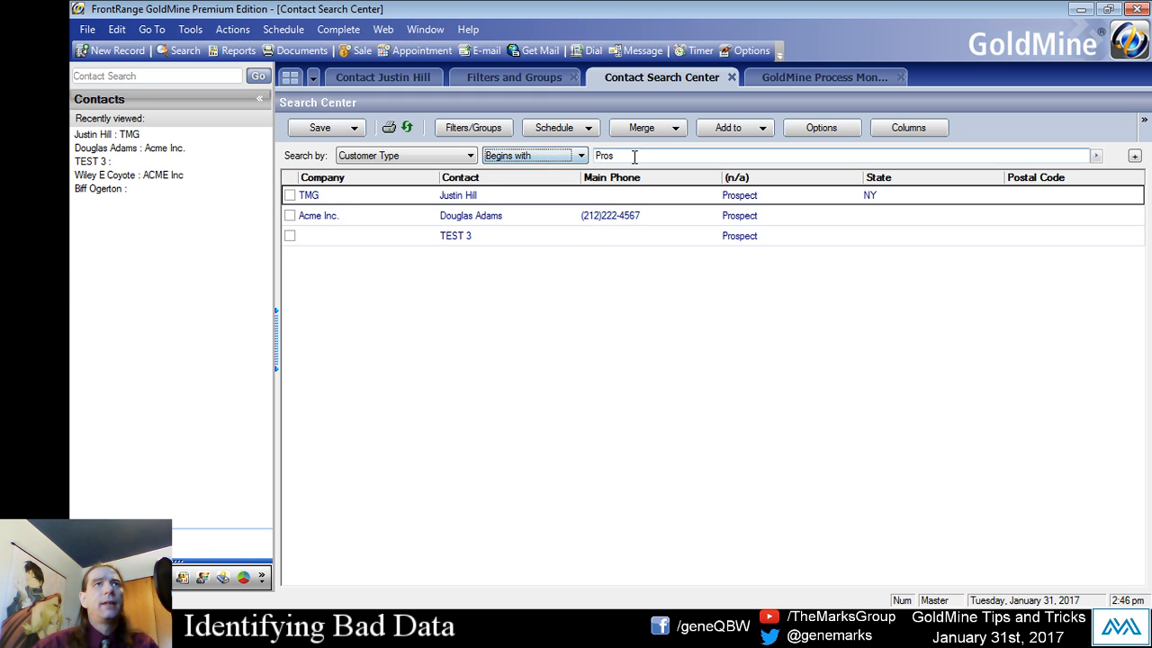
text(Cu)
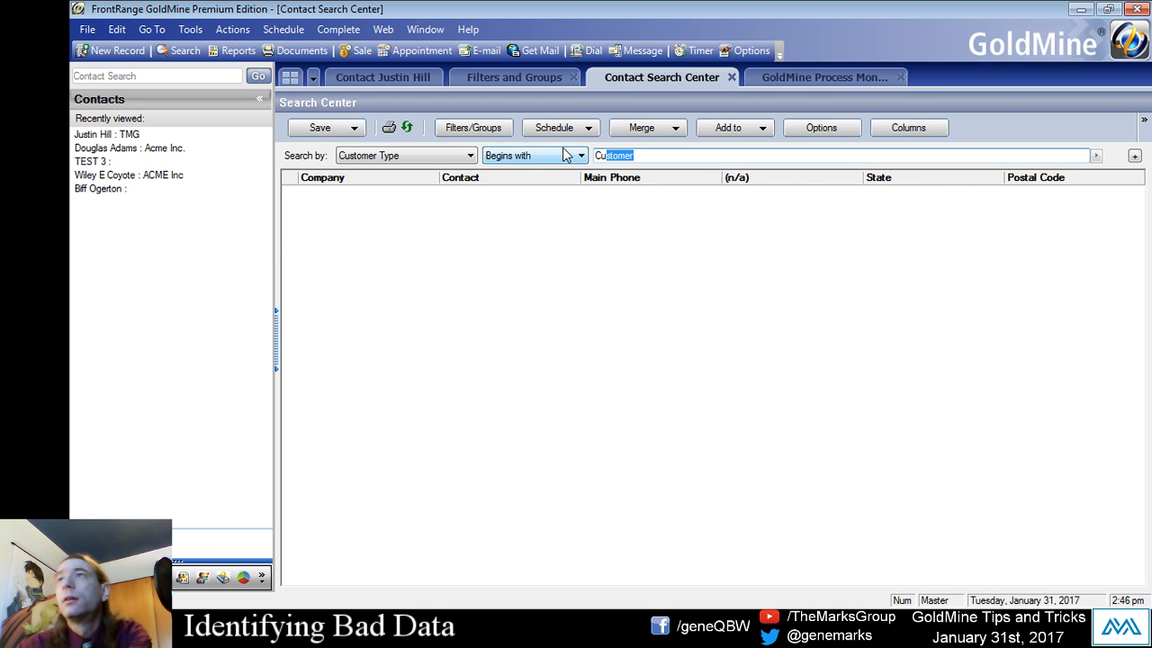
- Shorten the search value to C so Customer Type begins with C, and look over the matching contacts
key(Delete)
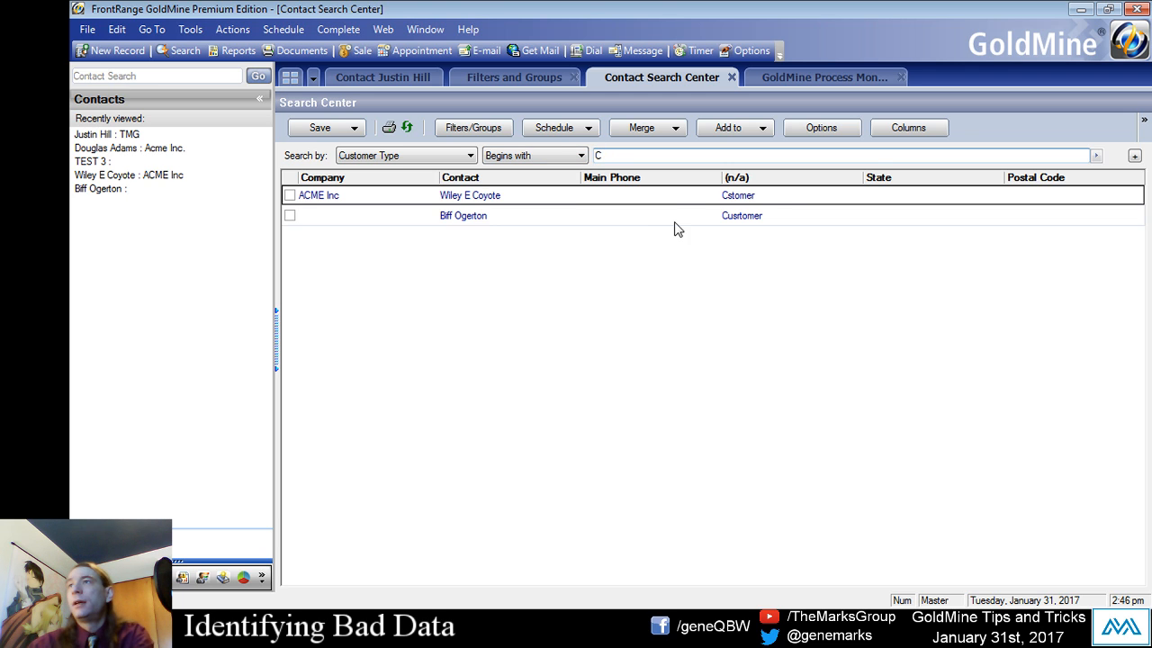
click(579, 203)
click(570, 214)
click(568, 195)
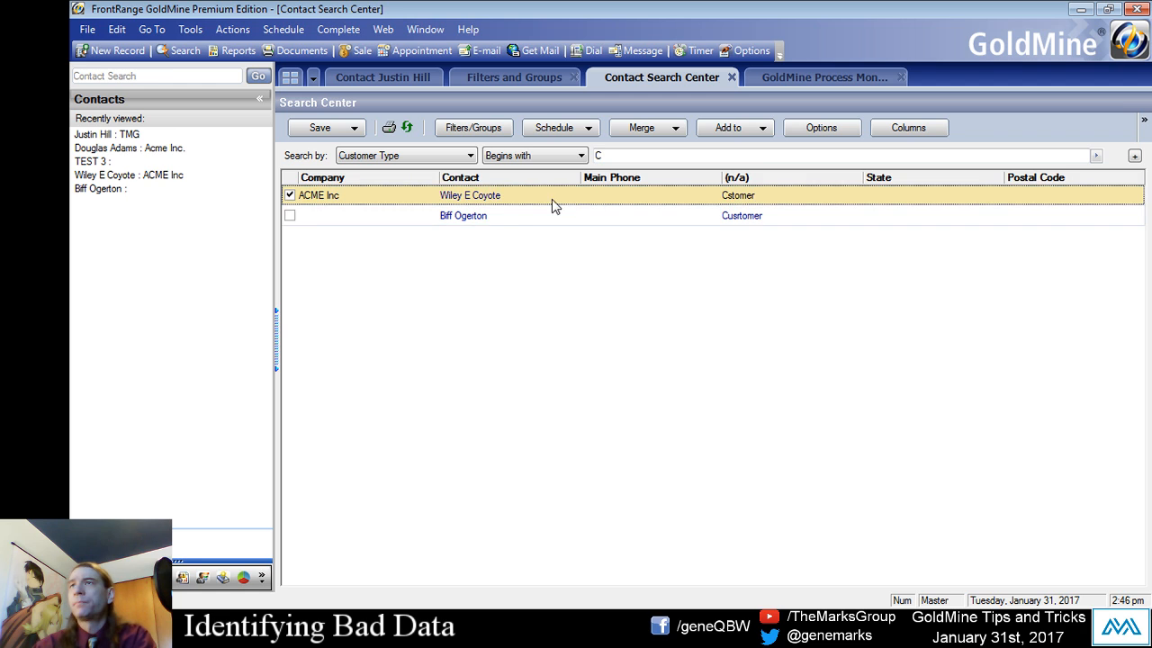
- Change the contact search condition to Customer Type Contains omer
click(507, 157)
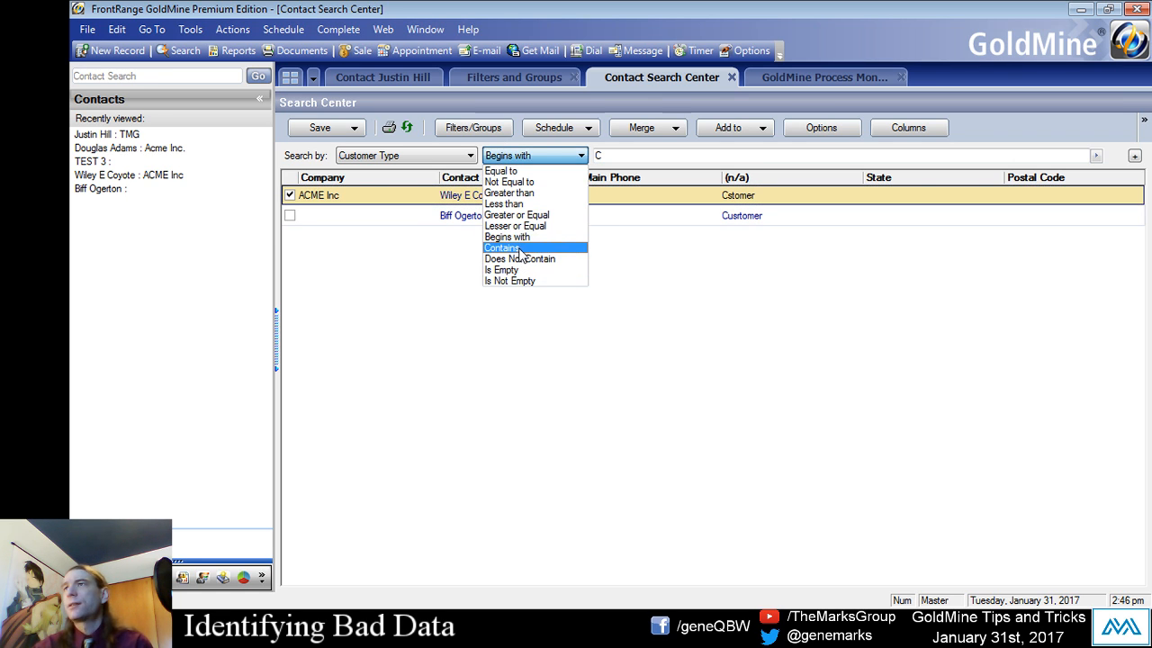
click(519, 249)
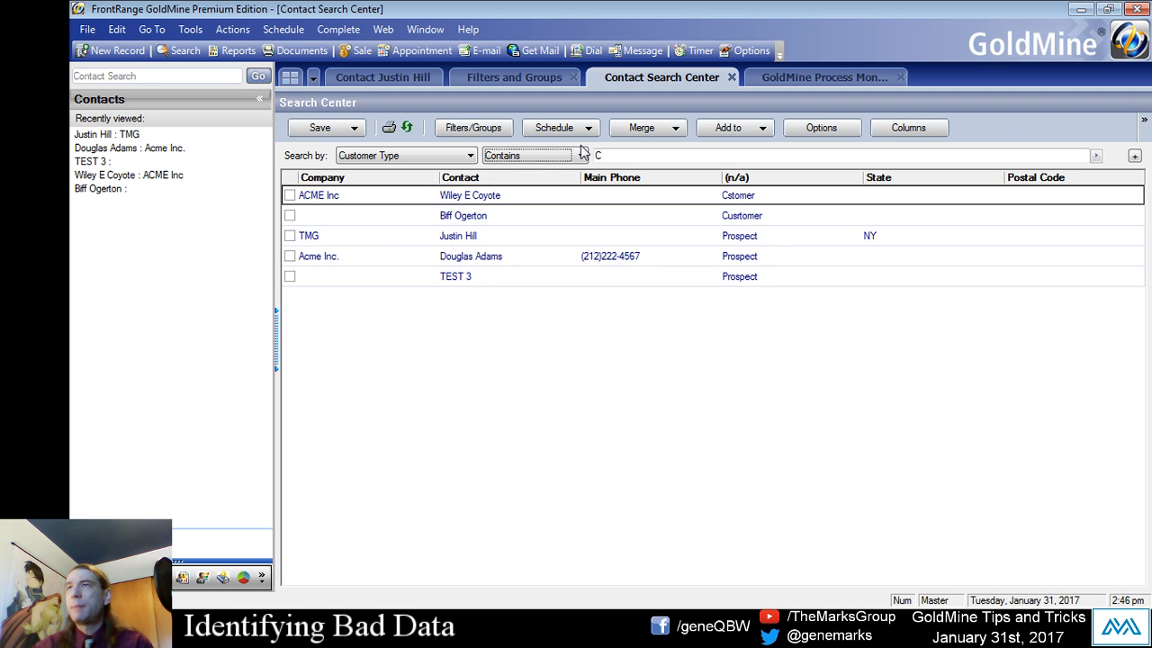
click(614, 156)
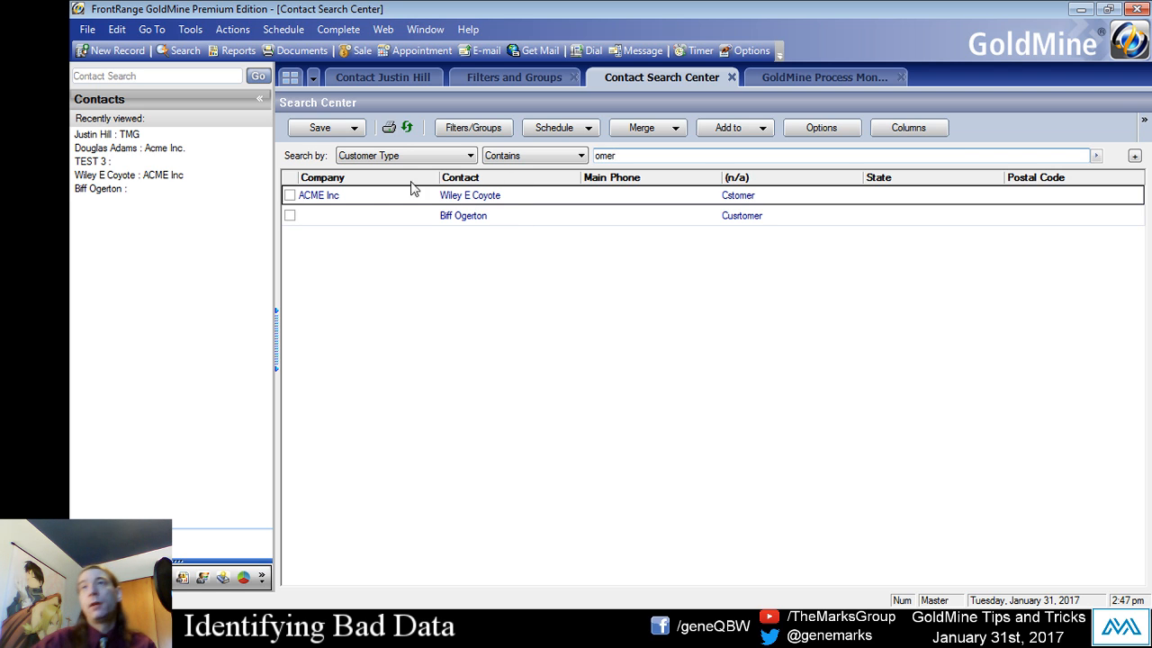
click(516, 158)
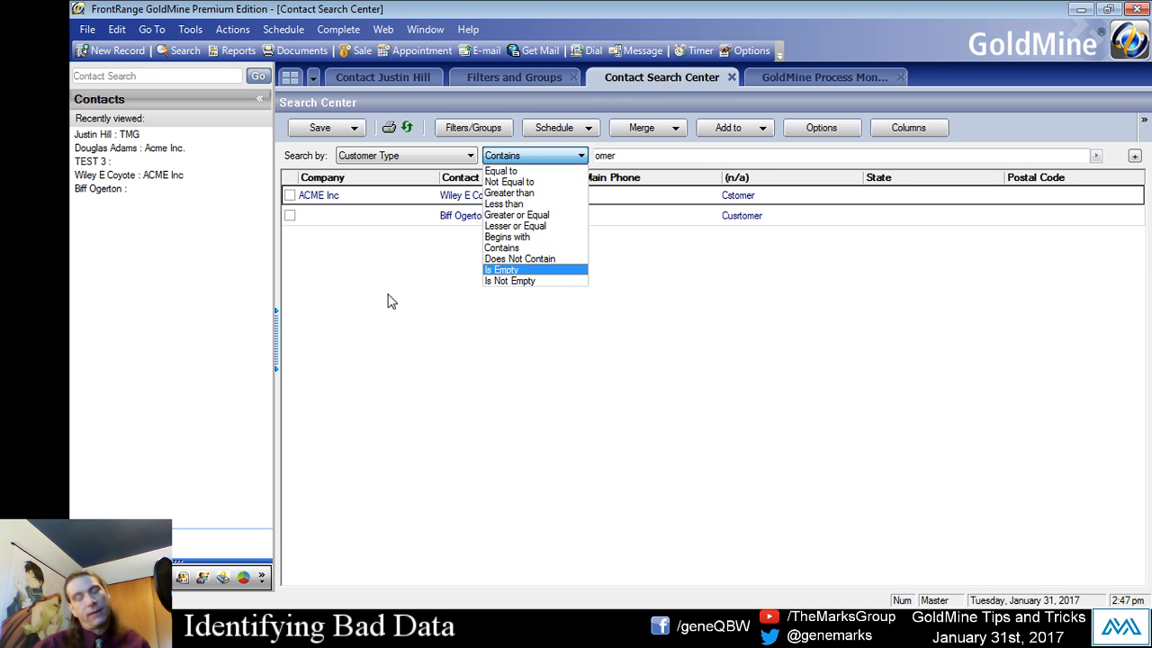
click(521, 250)
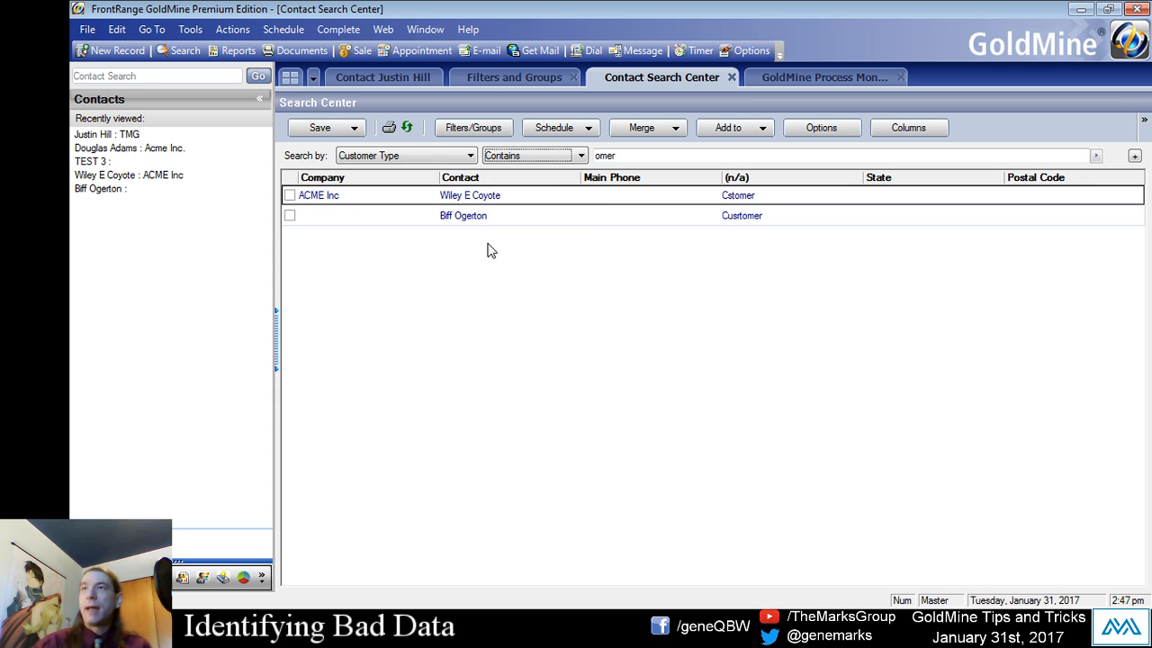
- Save the search results as a filter named Customer Fixer and accept the suggested-actions alert
click(352, 128)
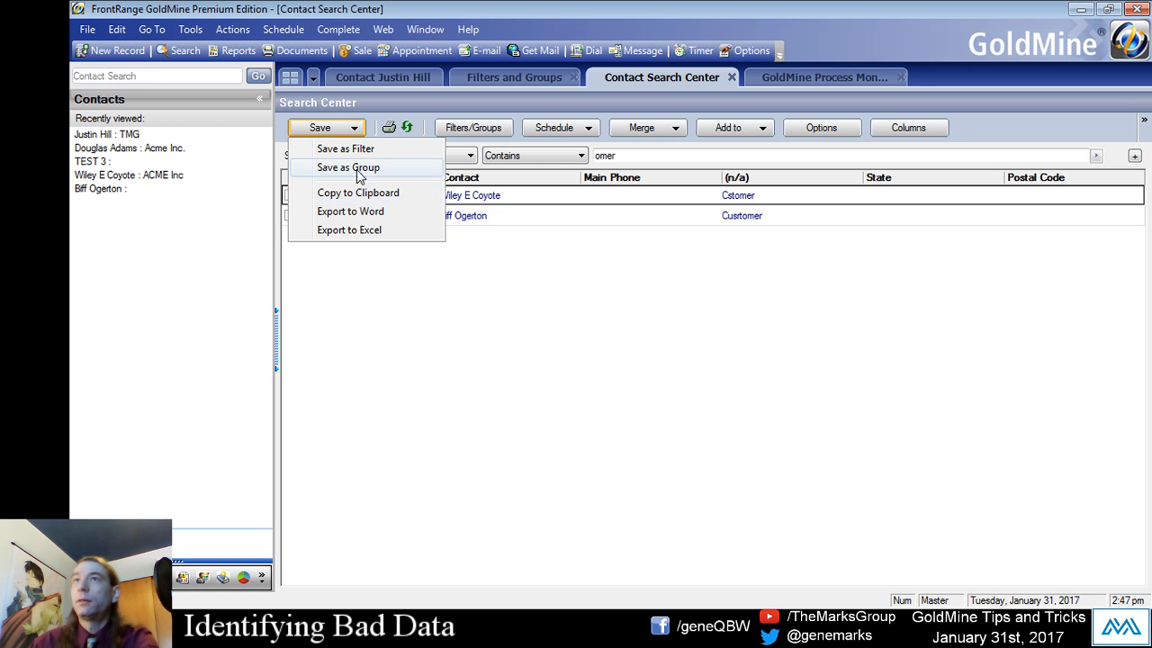
click(364, 150)
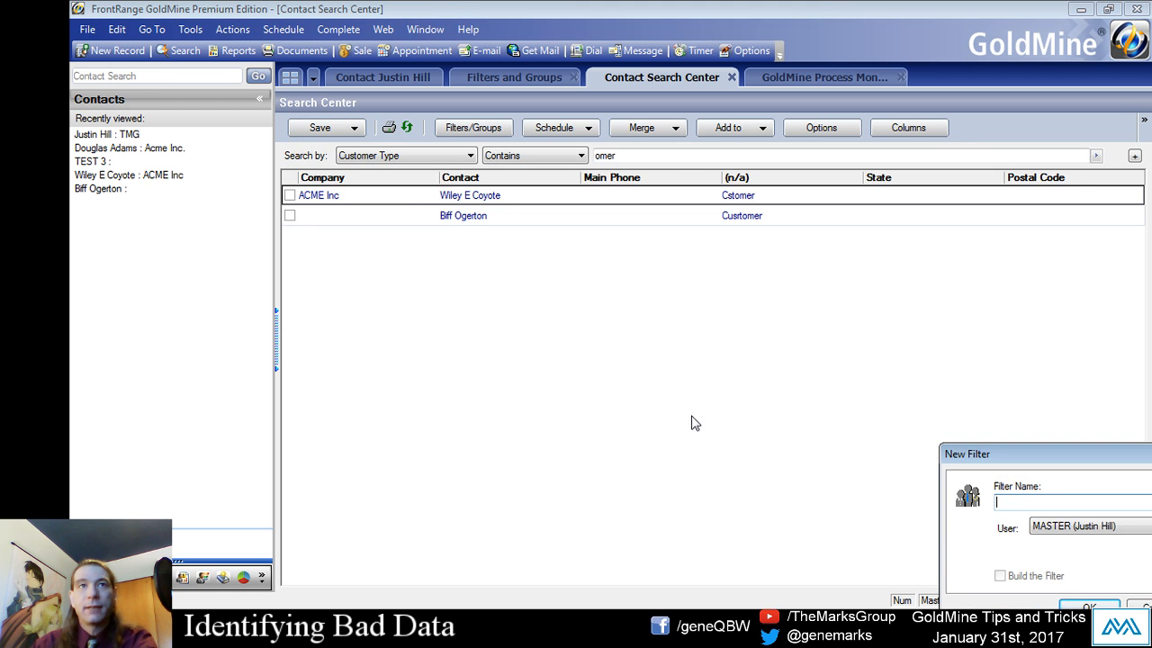
drag(1012, 457, 757, 312)
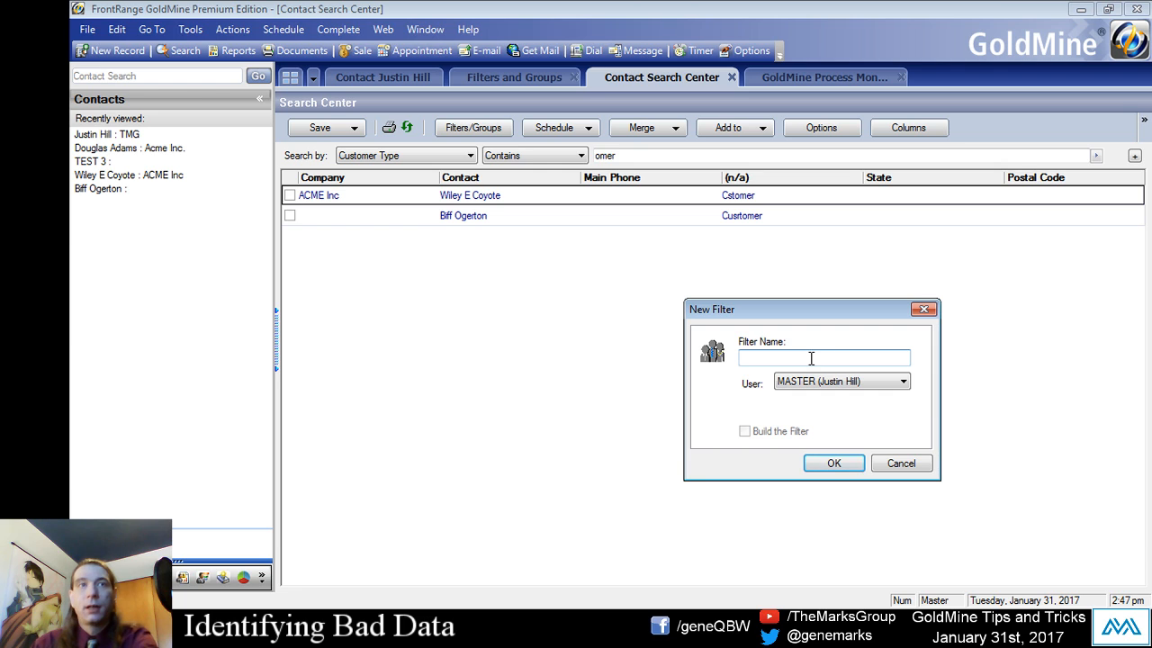
text(Customer Ficx)
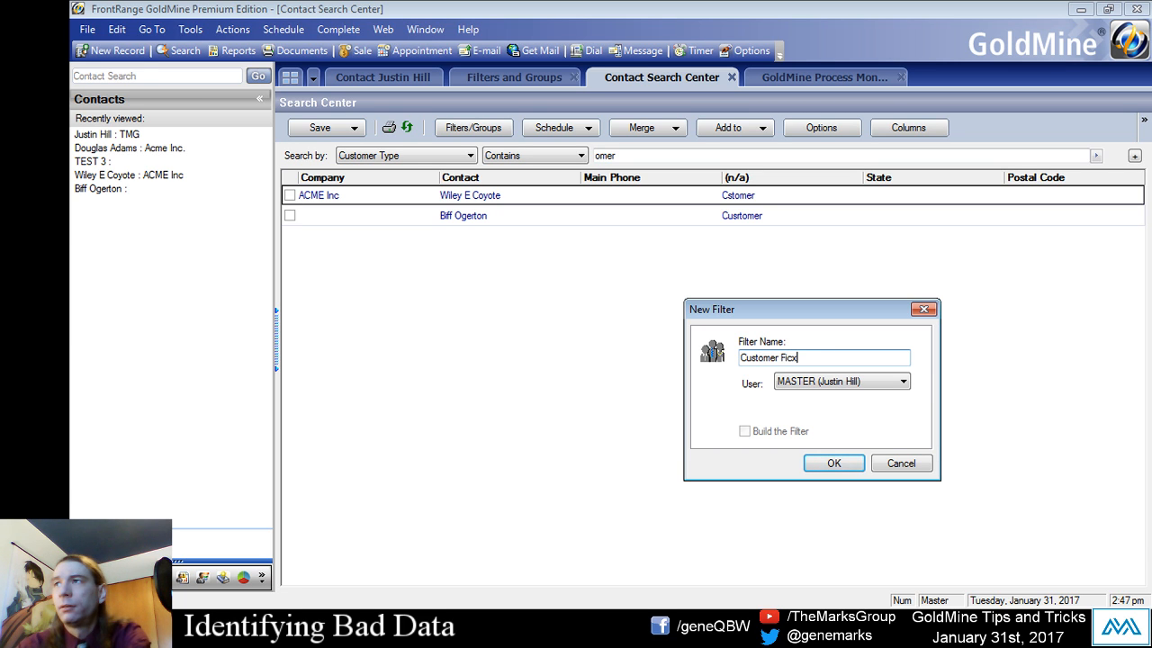
key(BackSpace)
key(BackSpace)
text(xer)
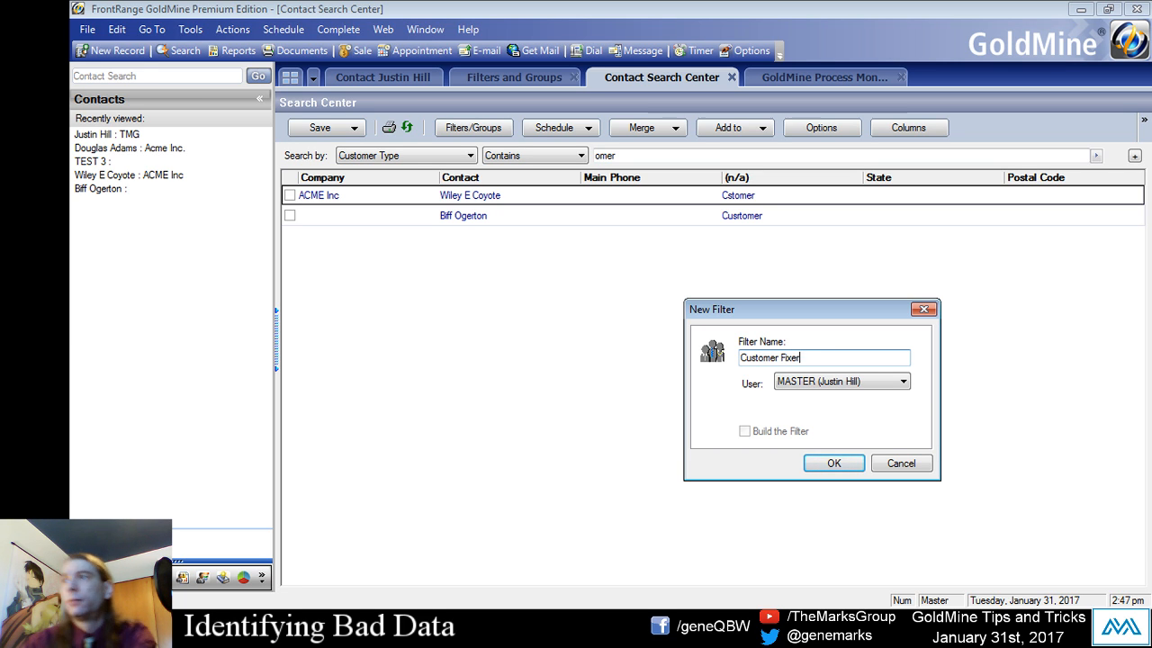
click(807, 468)
click(740, 369)
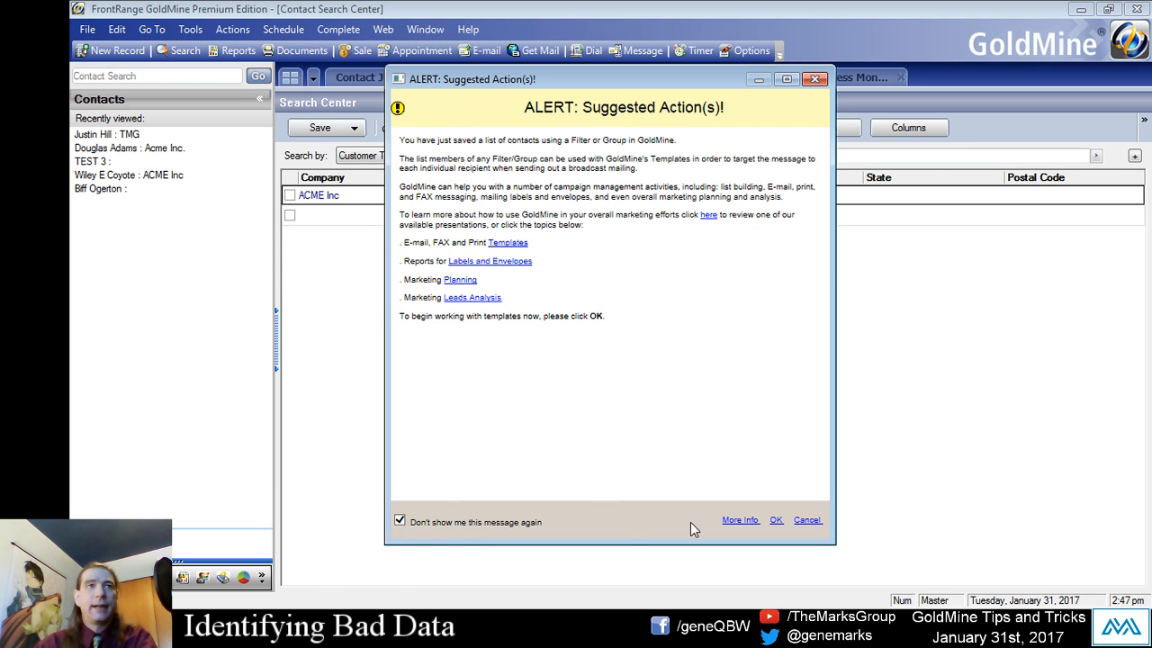
click(776, 522)
- Set up a Global Replace that replaces the Customer Type (Key1) field with the value Customer
click(189, 29)
mouse_move(270, 145)
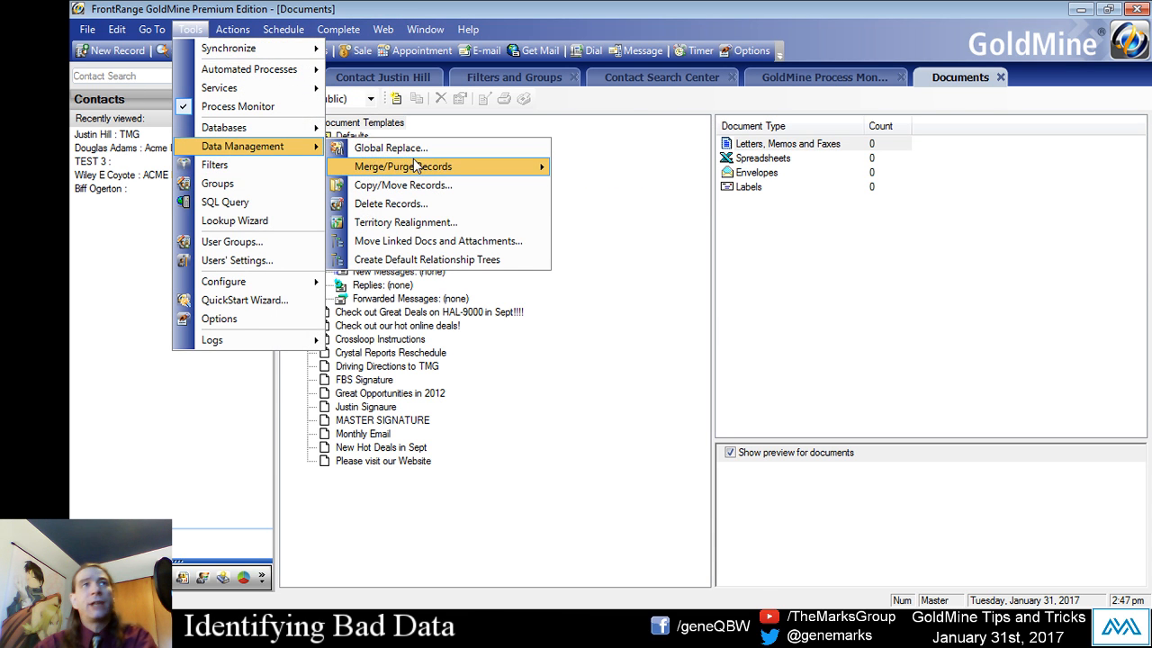
click(412, 149)
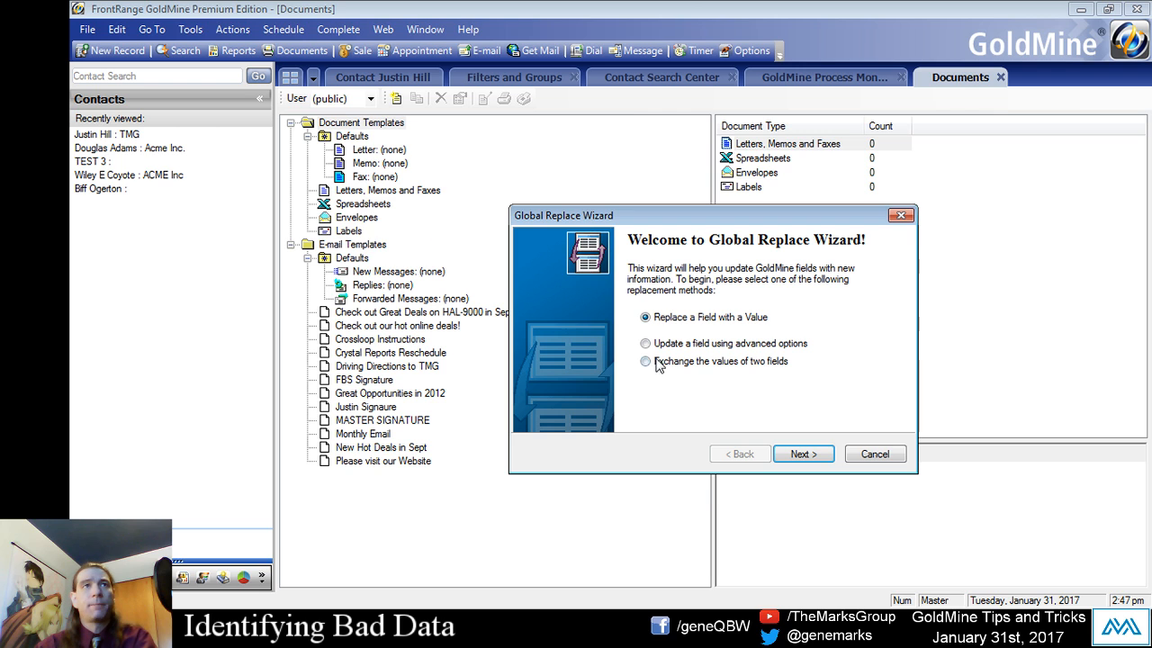
click(803, 453)
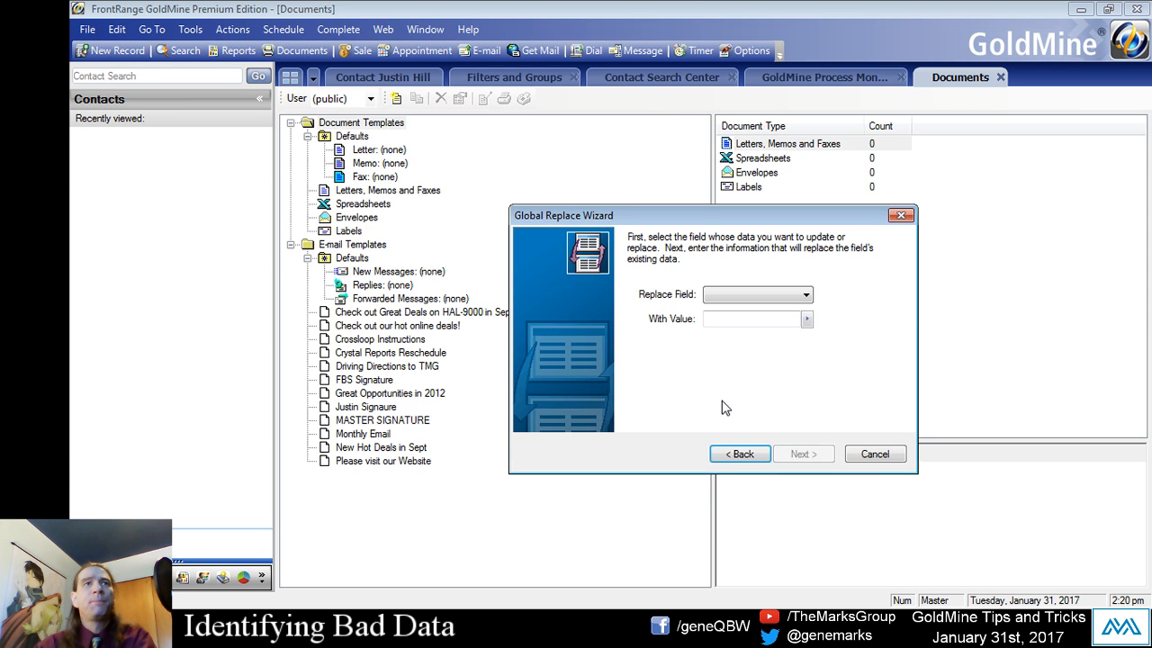
click(755, 294)
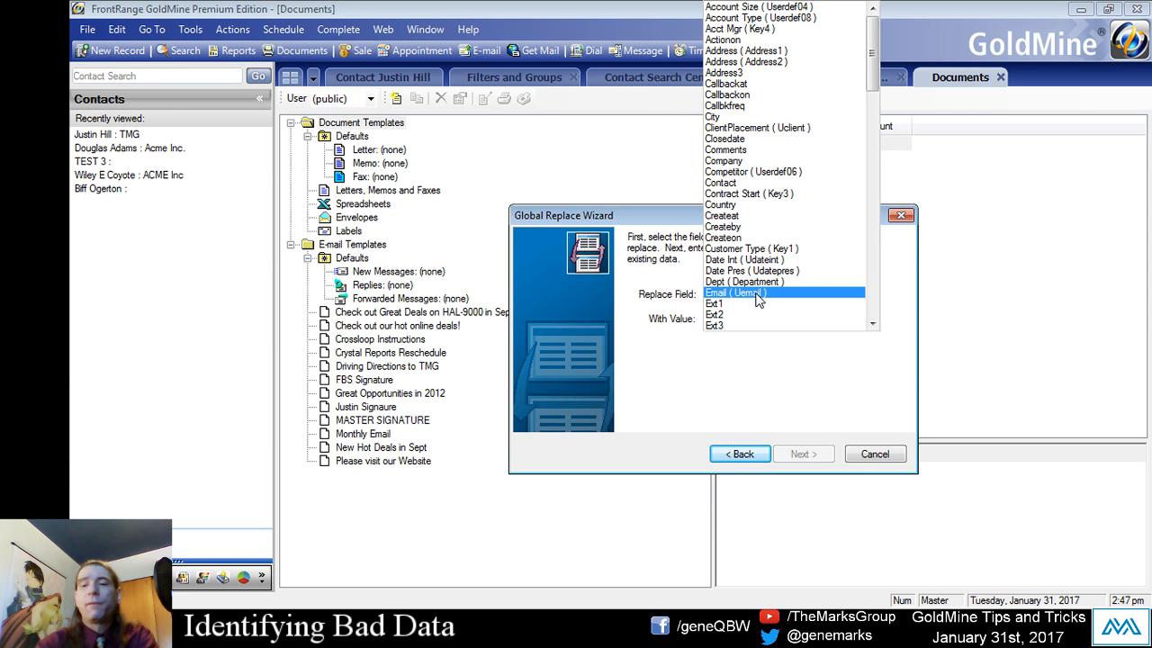
click(769, 250)
click(753, 320)
text(Customer)
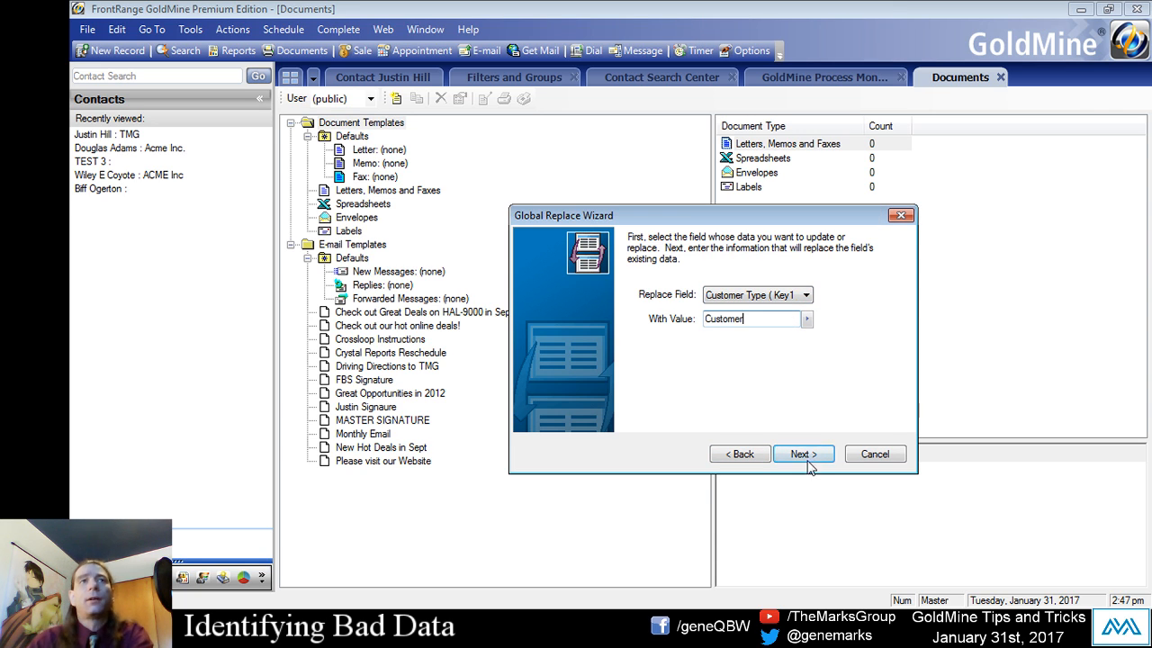
- Limit the global replace to the Customer Fixer filter and run it
click(806, 452)
click(793, 450)
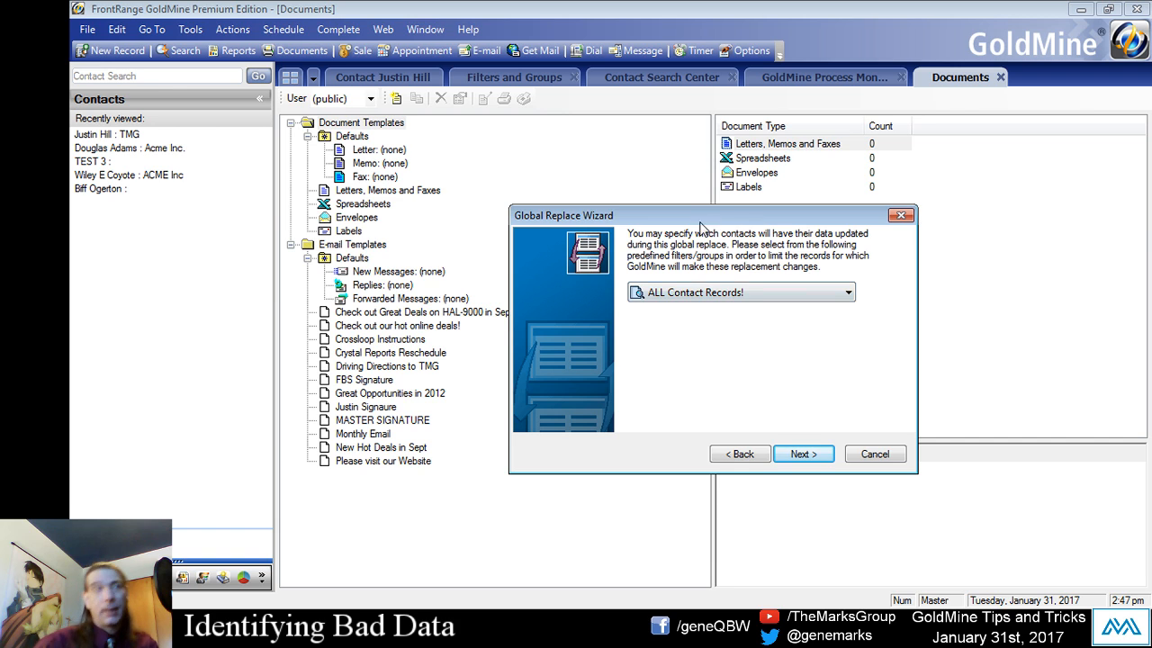
click(682, 293)
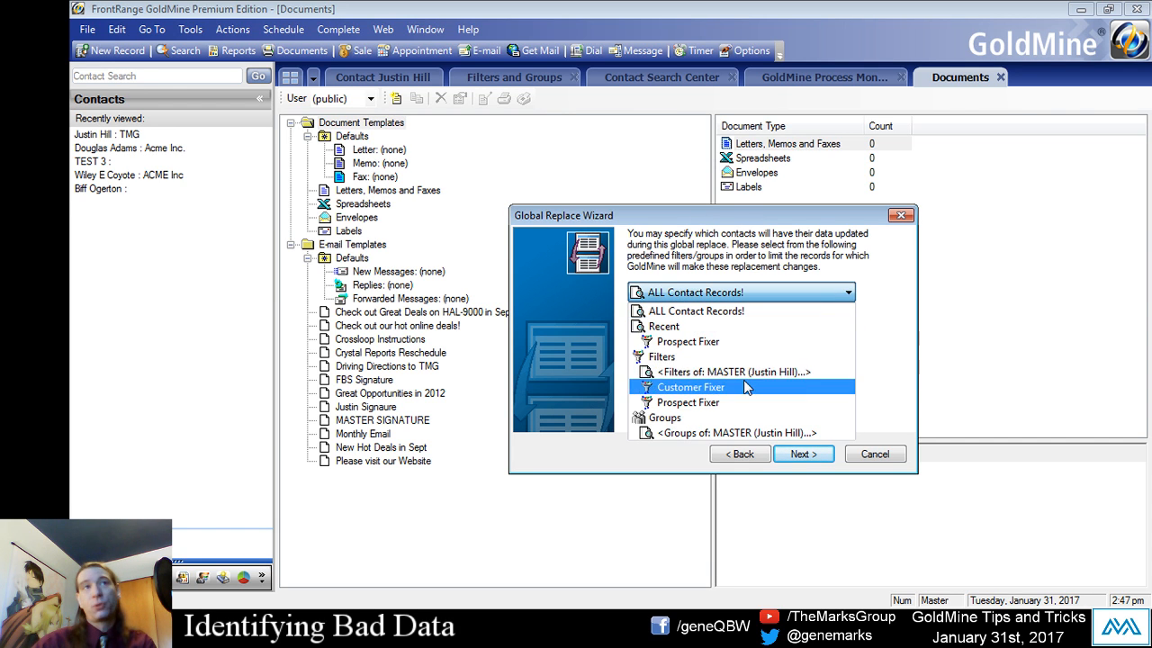
click(695, 388)
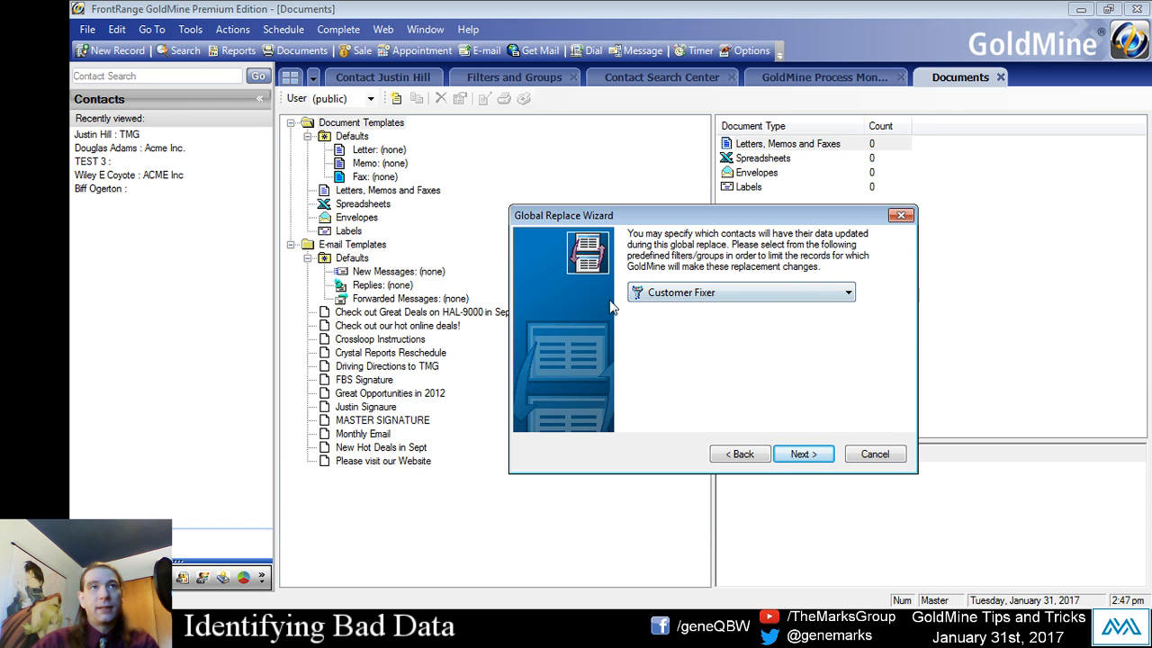
click(802, 453)
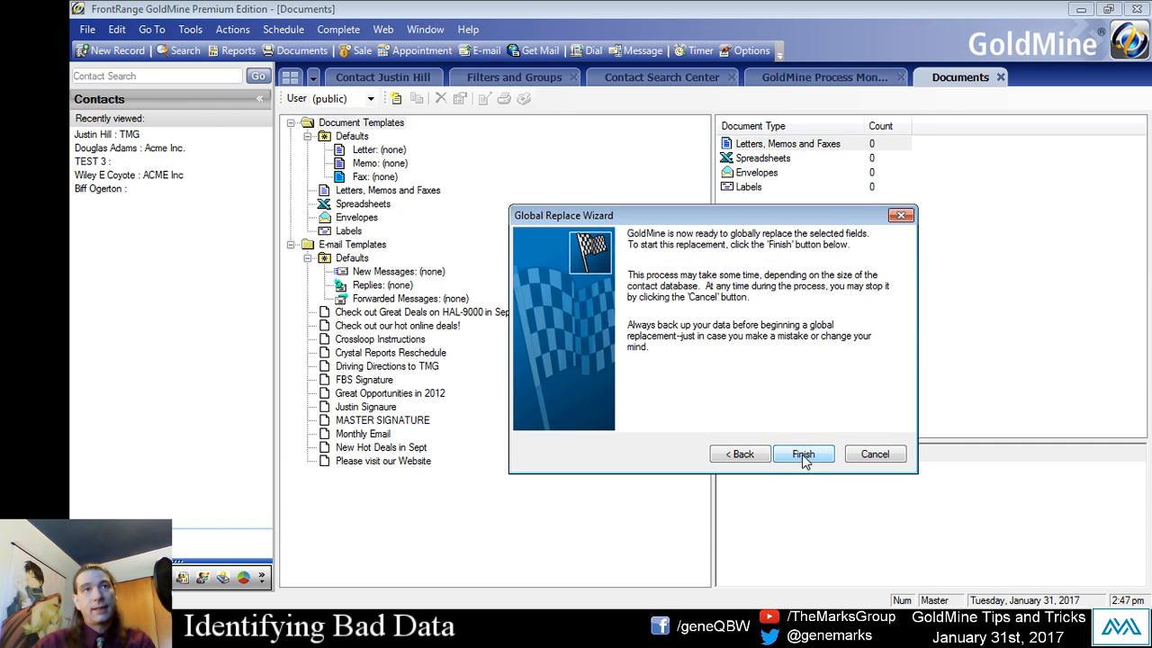
click(802, 454)
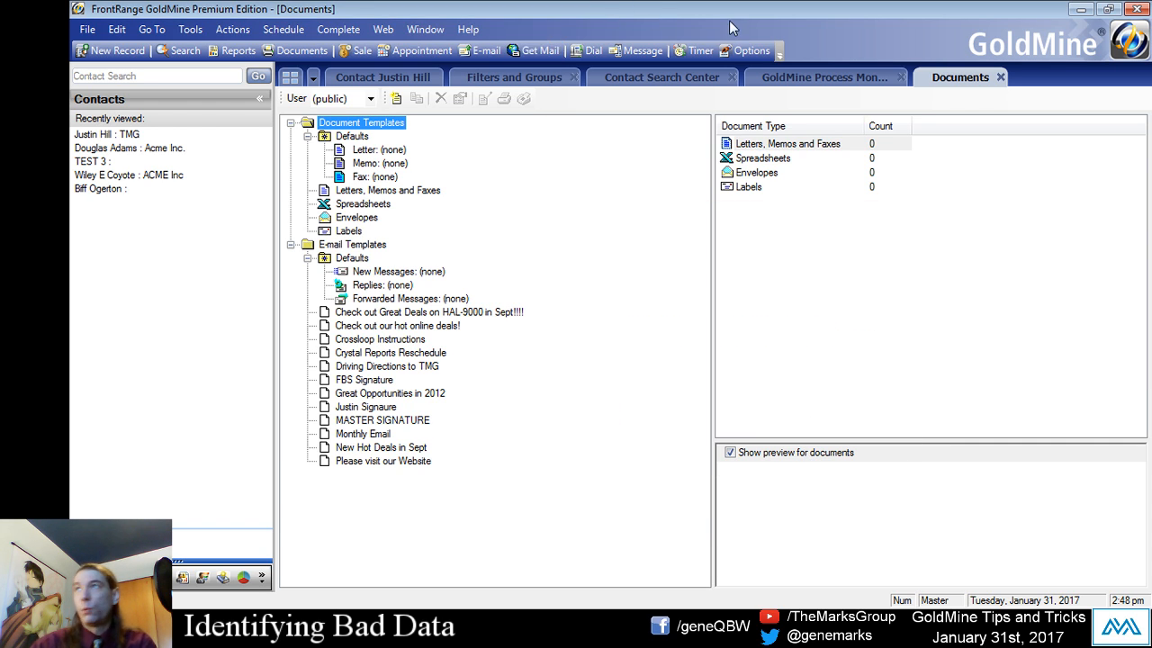
- Check the latest Global Replace entry in the Process Monitor and rerun the Customer Type List SQL query
click(771, 81)
click(445, 385)
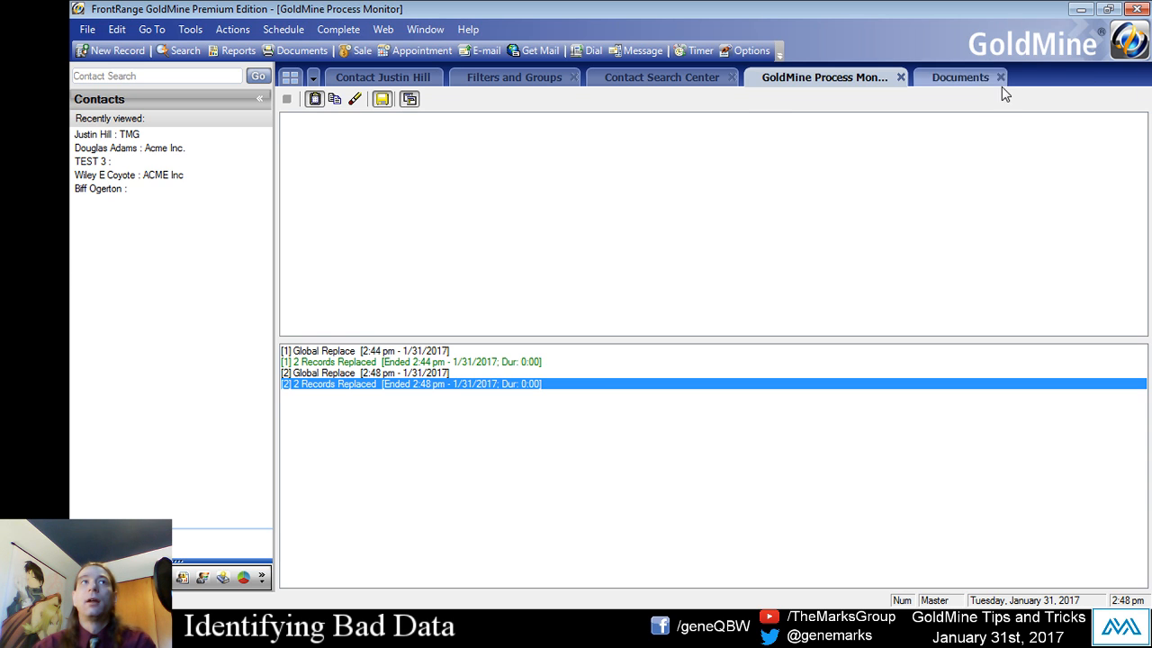
click(540, 76)
click(1116, 197)
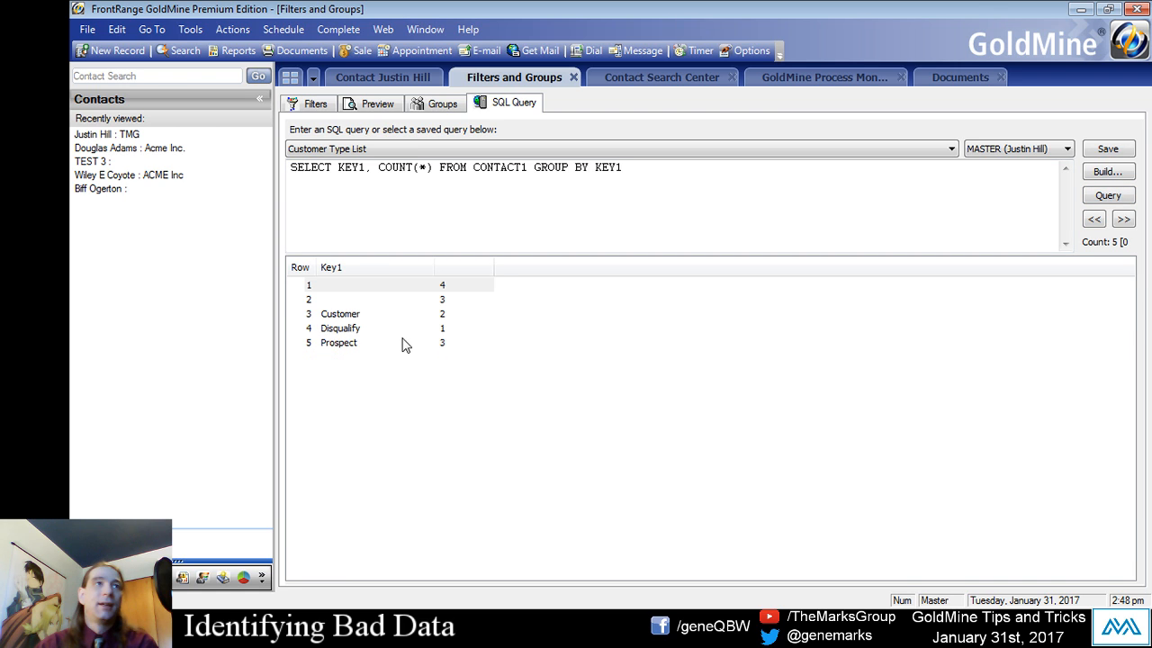
- Examine the Customer, Disqualify and Prospect rows of the query results for remaining bad Key1 values
click(395, 342)
click(353, 314)
click(363, 329)
click(369, 315)
click(373, 329)
click(372, 314)
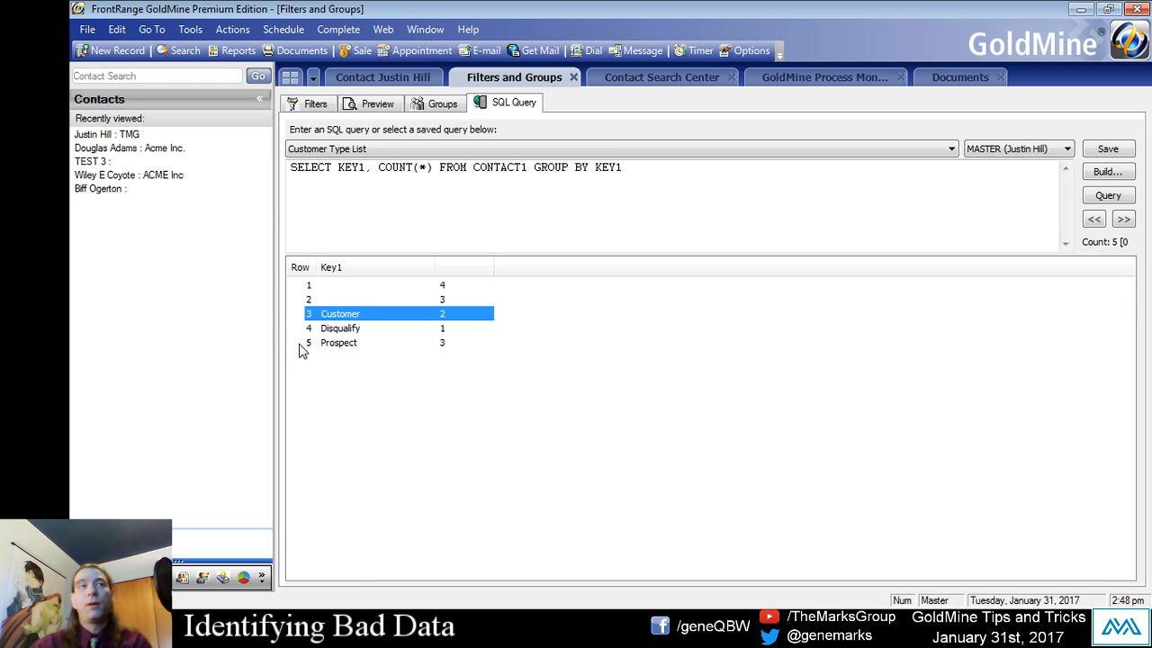
click(321, 343)
click(348, 328)
click(350, 315)
click(352, 343)
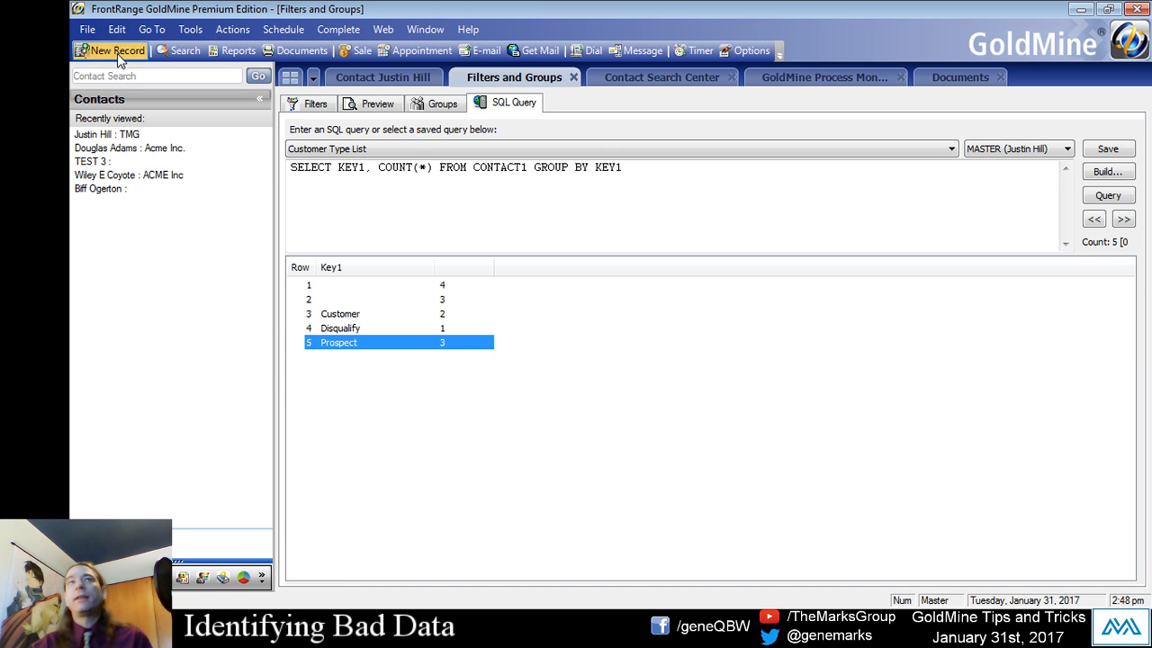
- Show the TMG contact record and review its Customer Type picklist entries without selecting a new one
click(351, 79)
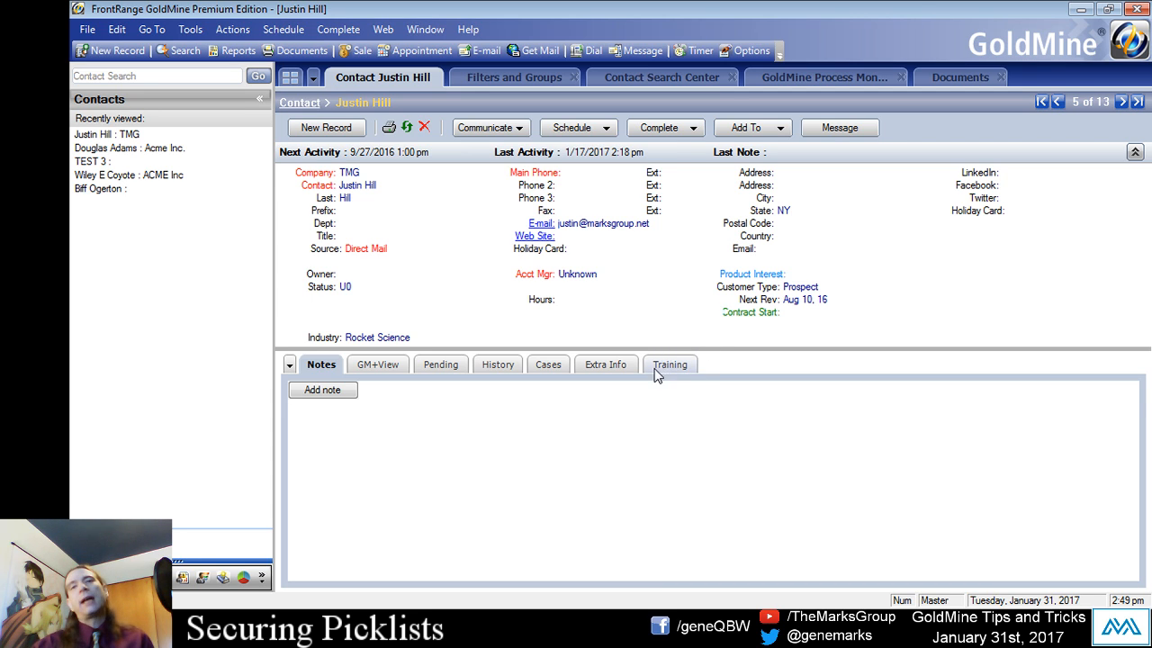
click(810, 287)
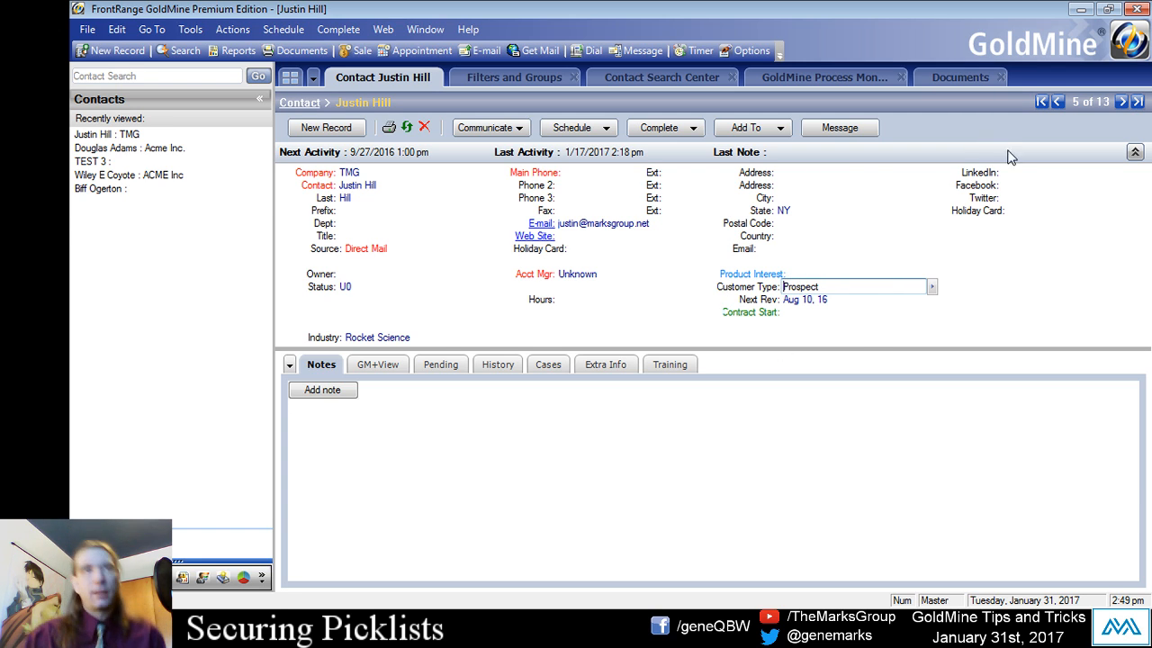
click(757, 294)
click(873, 291)
click(933, 286)
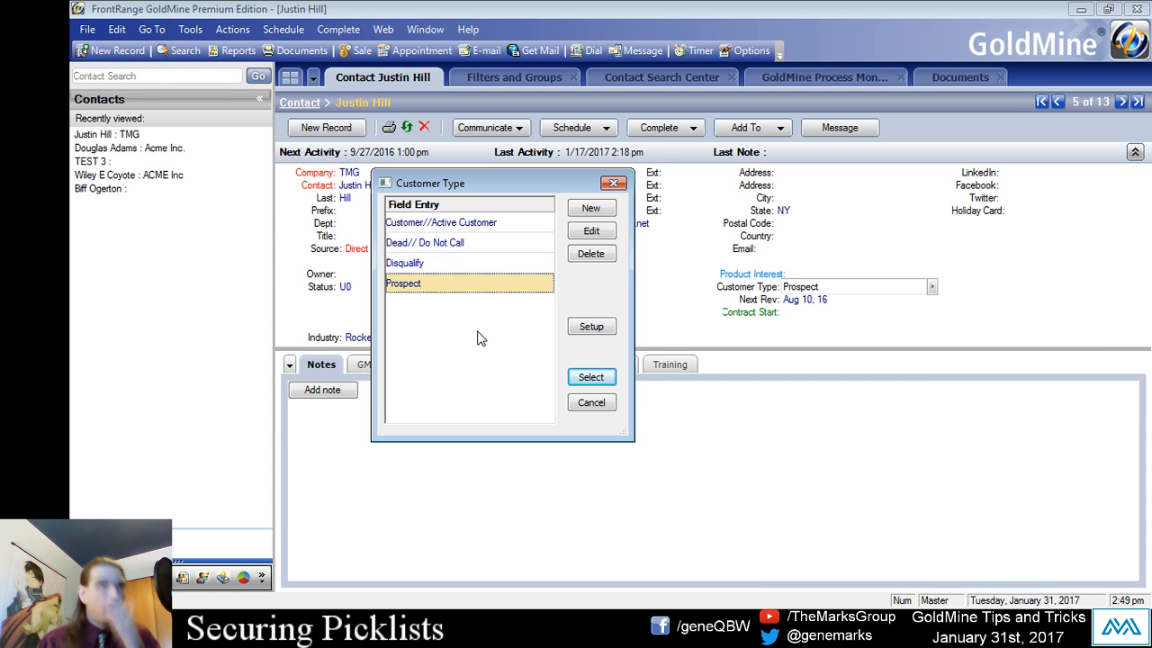
click(456, 257)
click(470, 236)
click(473, 227)
drag(483, 177, 599, 168)
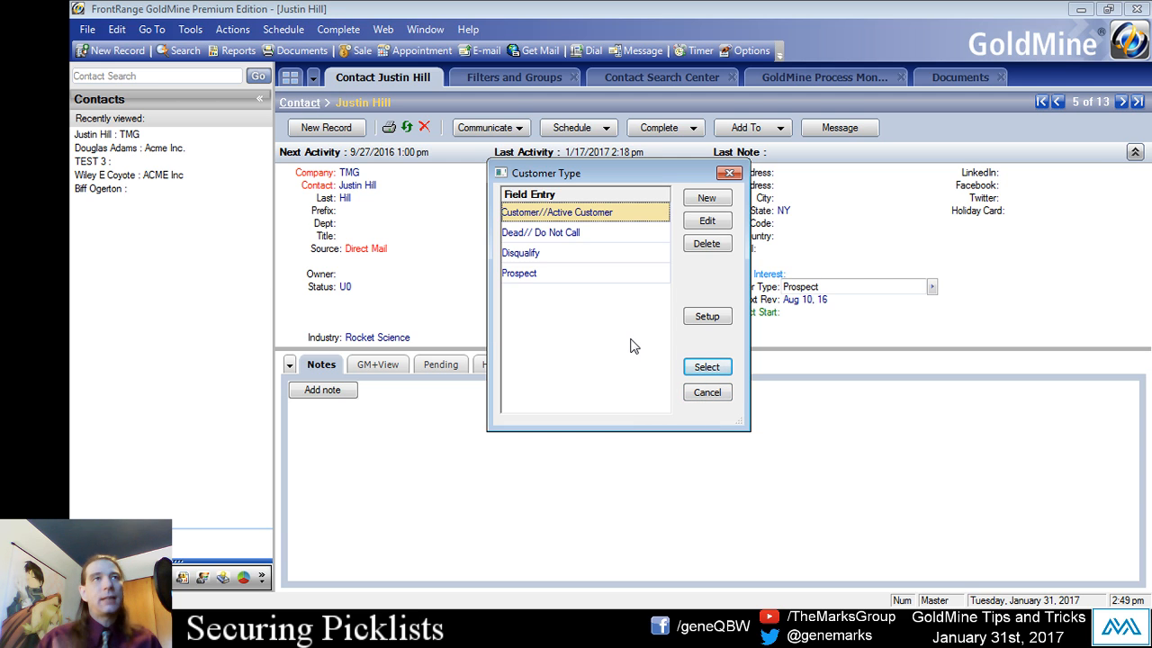
click(709, 394)
- Overwrite the TMG contact's Customer Type with the misspelled value Cstomerr
click(846, 288)
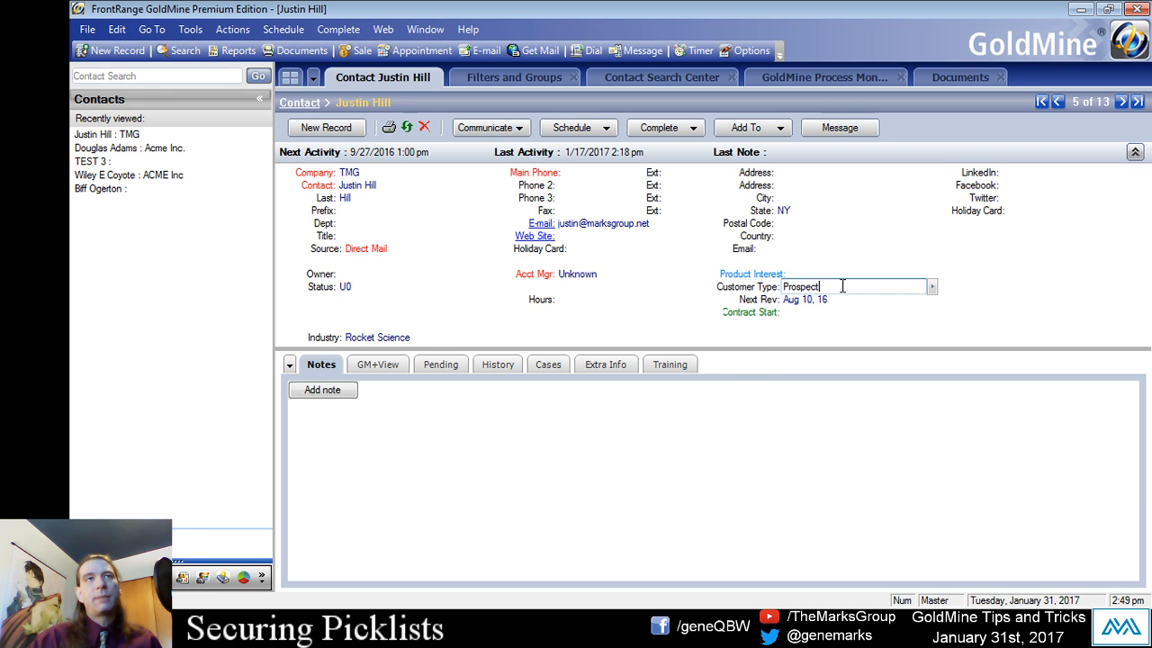
key(BackSpace)
key(BackSpace)
key(BackSpace)
text(Cstomerr)
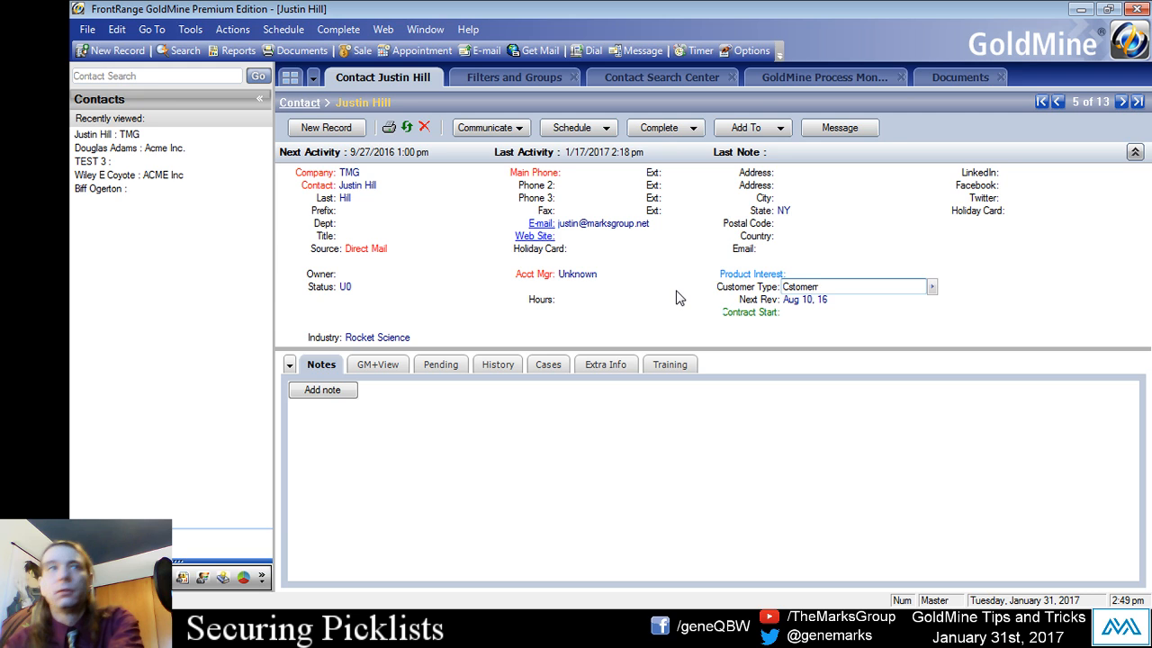
key(Return)
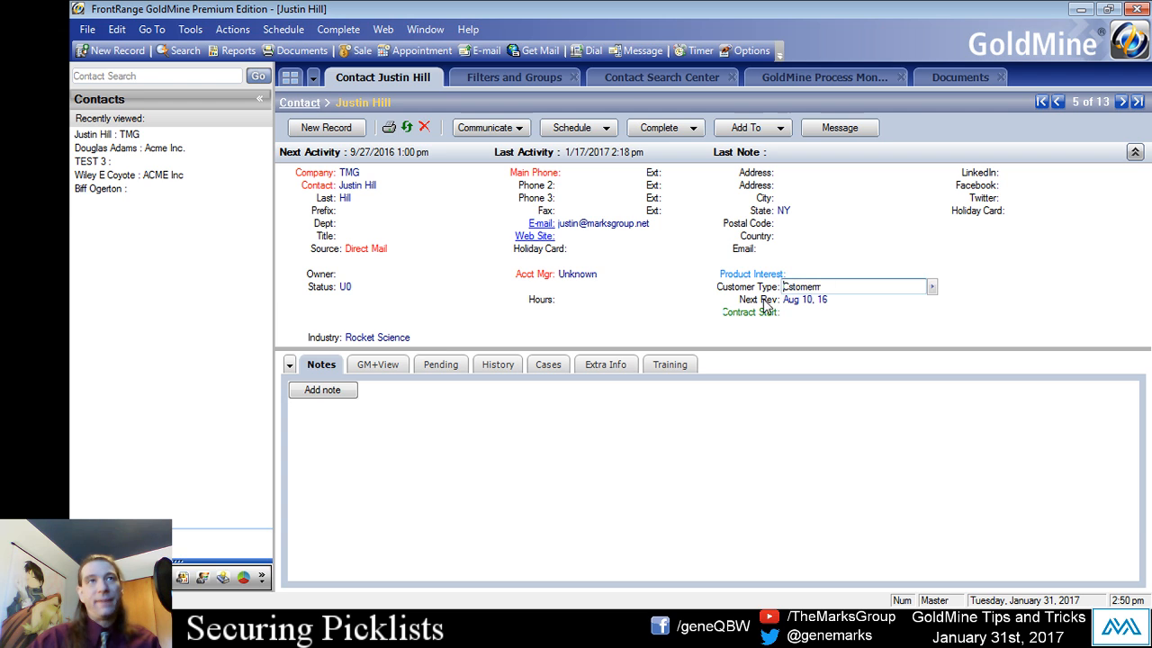
click(816, 289)
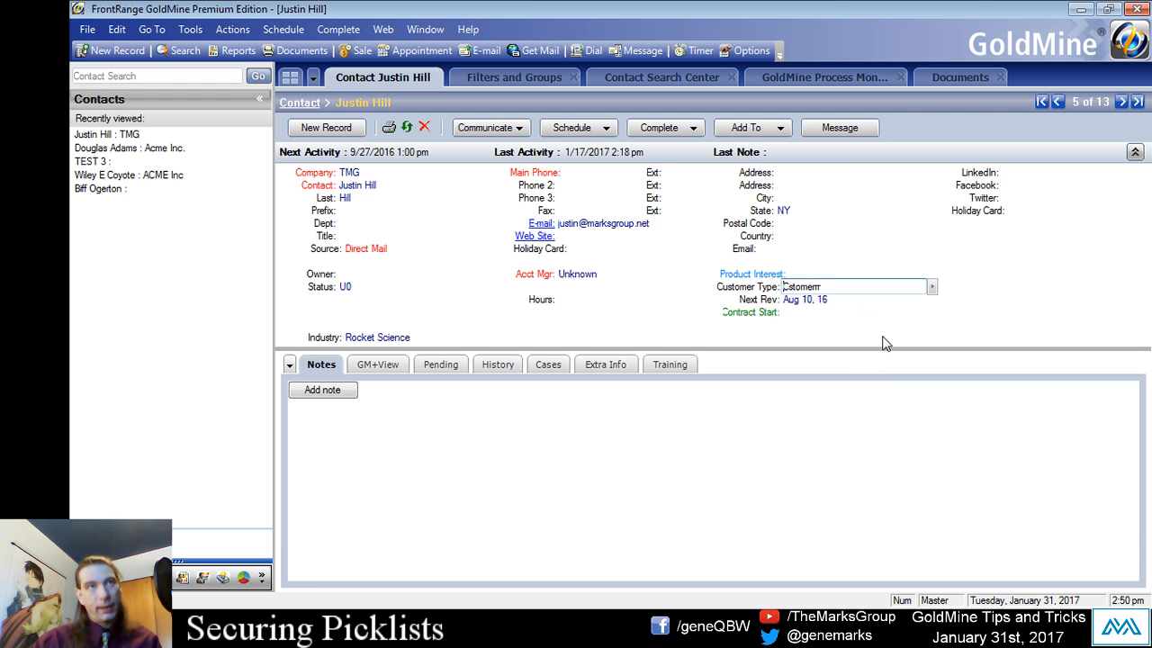
- Enable Force valid input in the F2 field setup of the Customer Type picklist and close the picklist
click(931, 286)
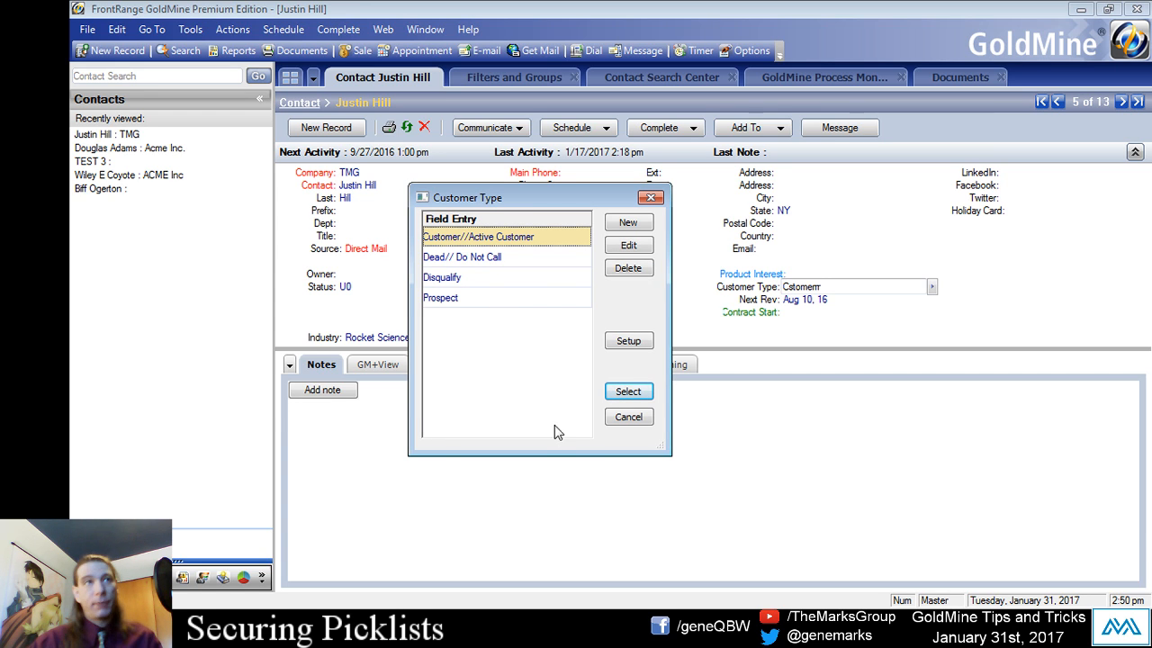
click(628, 342)
drag(615, 172, 644, 132)
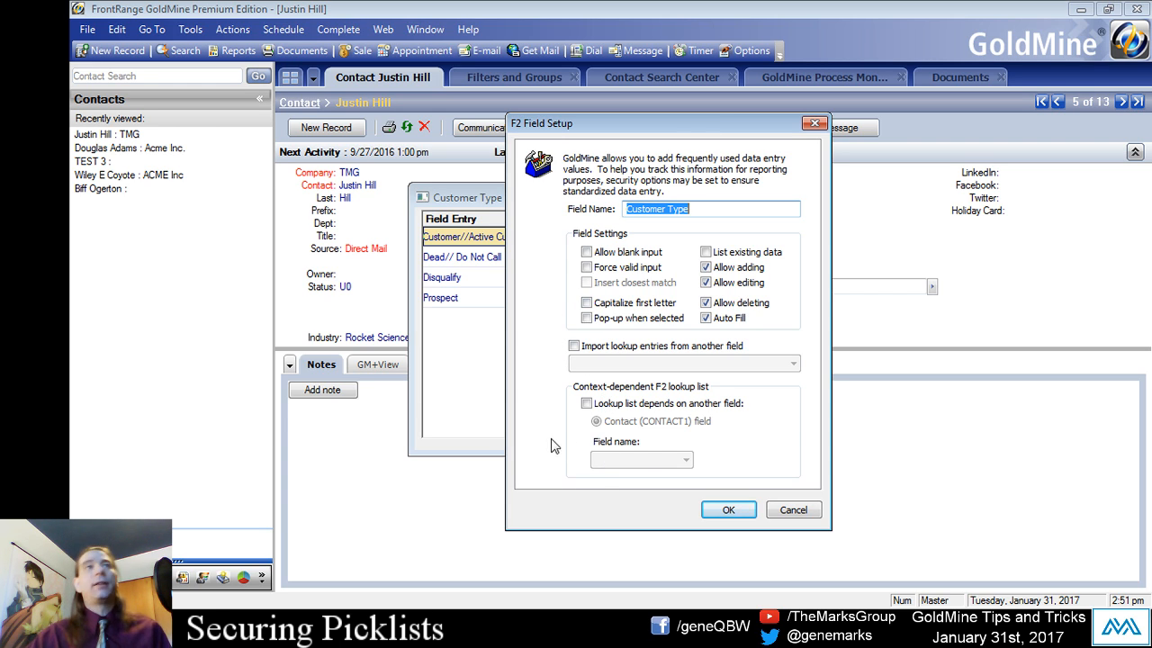
click(587, 267)
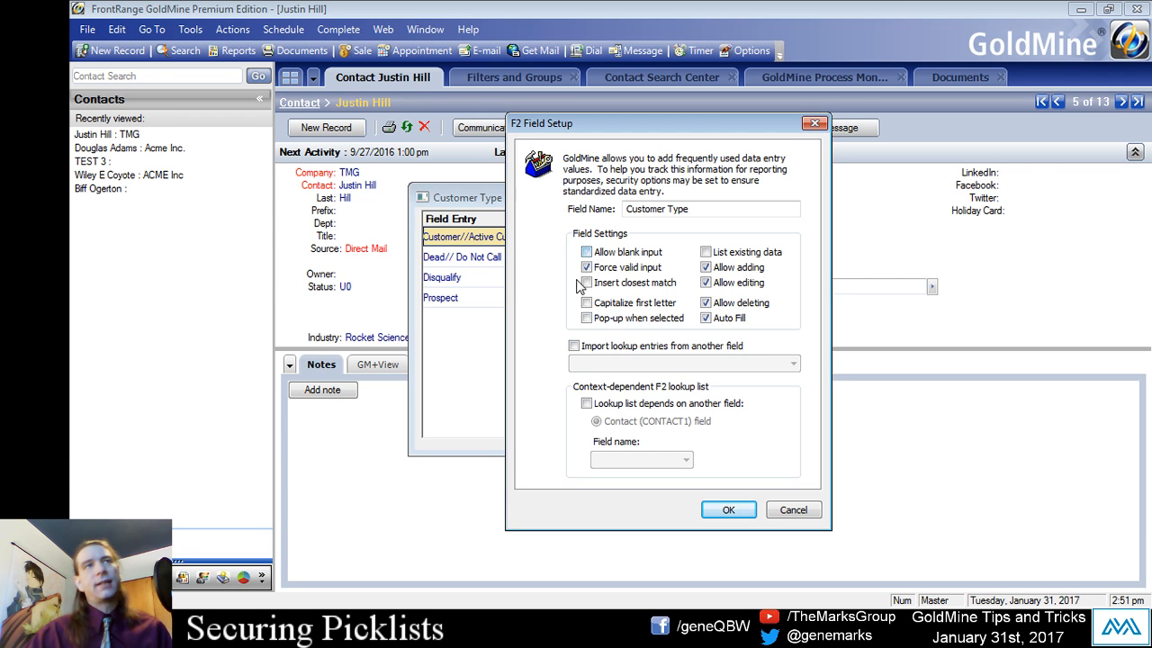
click(620, 269)
click(591, 270)
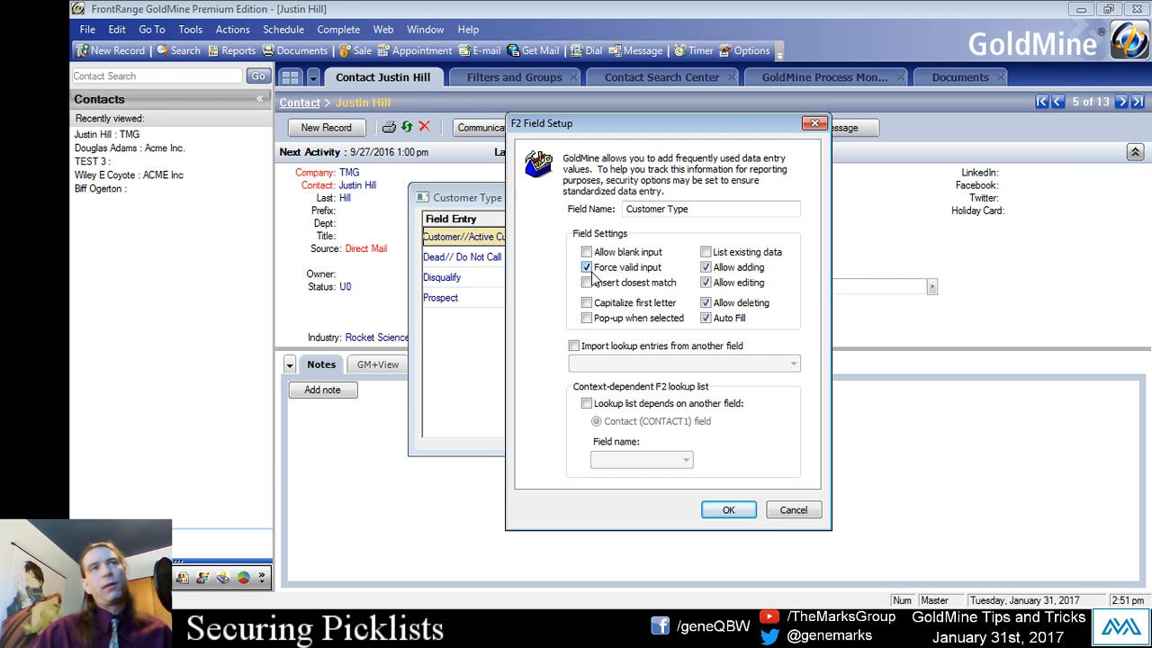
click(729, 509)
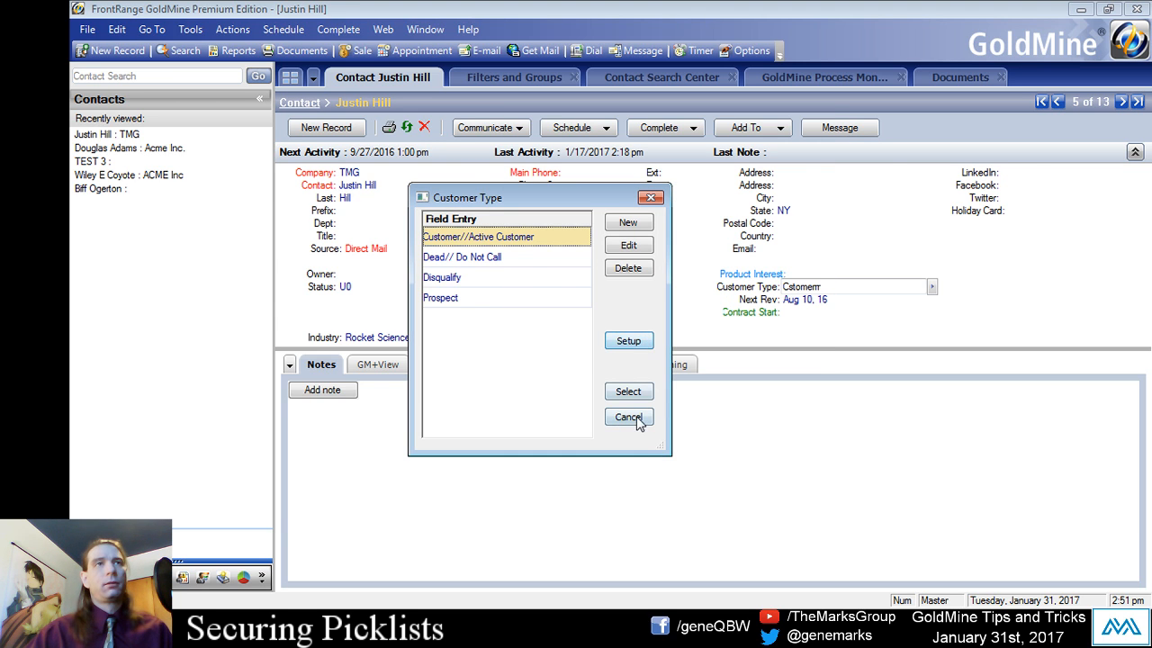
click(638, 418)
- Replace the TMG contact's misspelled Customer Type with the picklist entry Customer//Active Customer
click(731, 286)
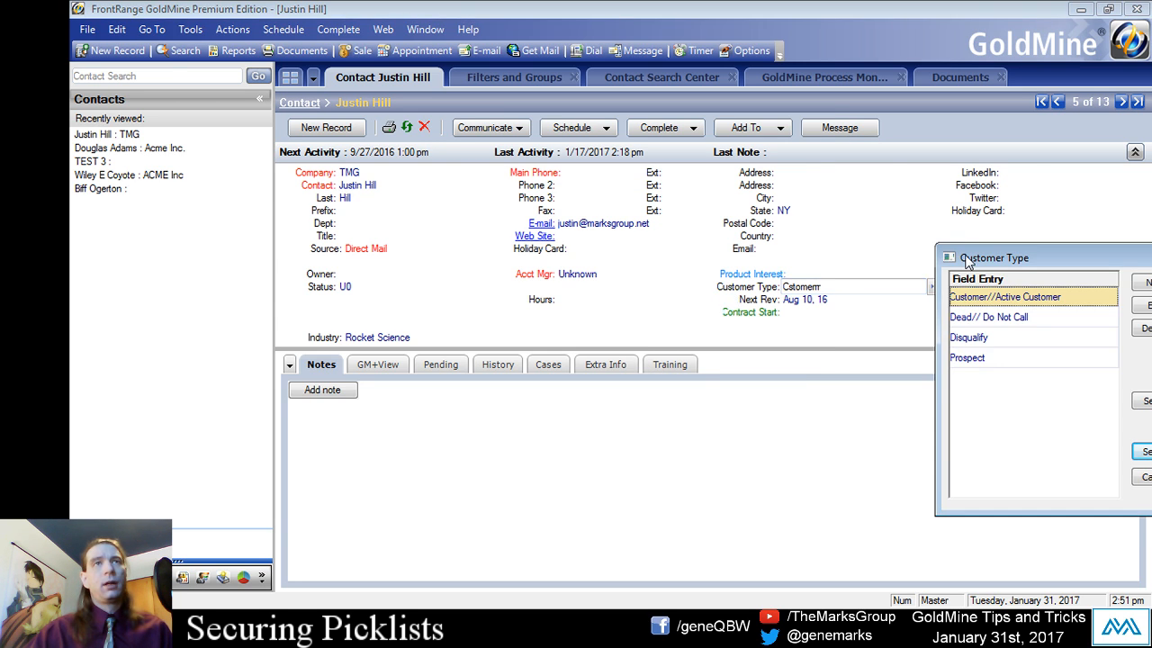
drag(968, 261, 421, 175)
click(419, 235)
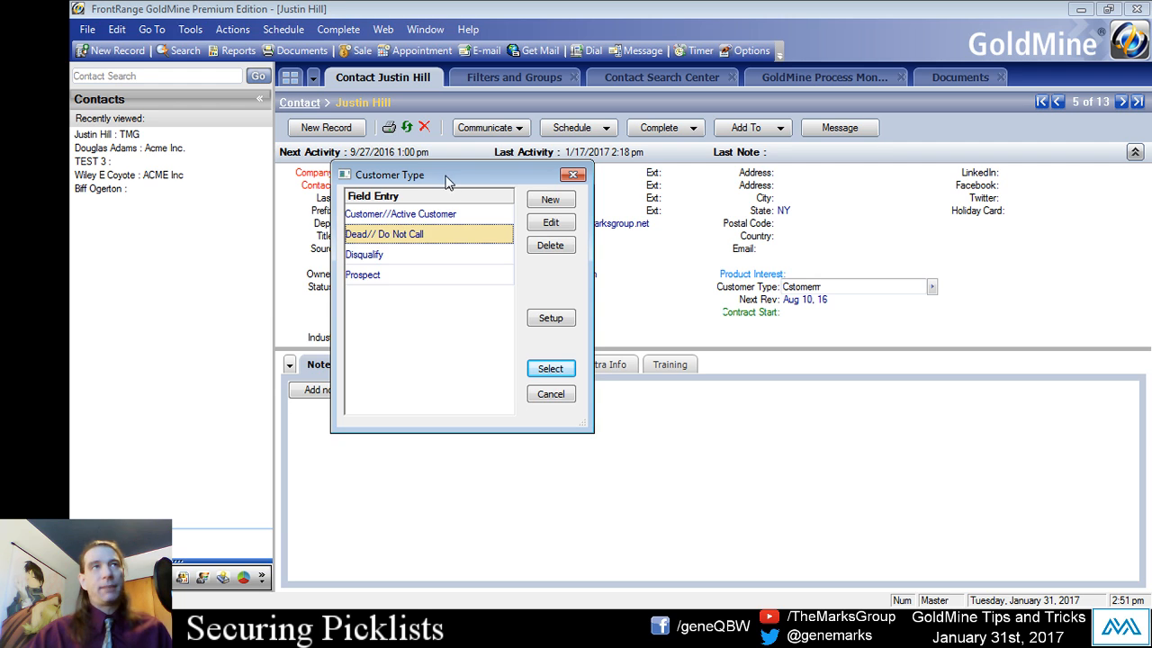
click(408, 214)
click(402, 255)
click(396, 271)
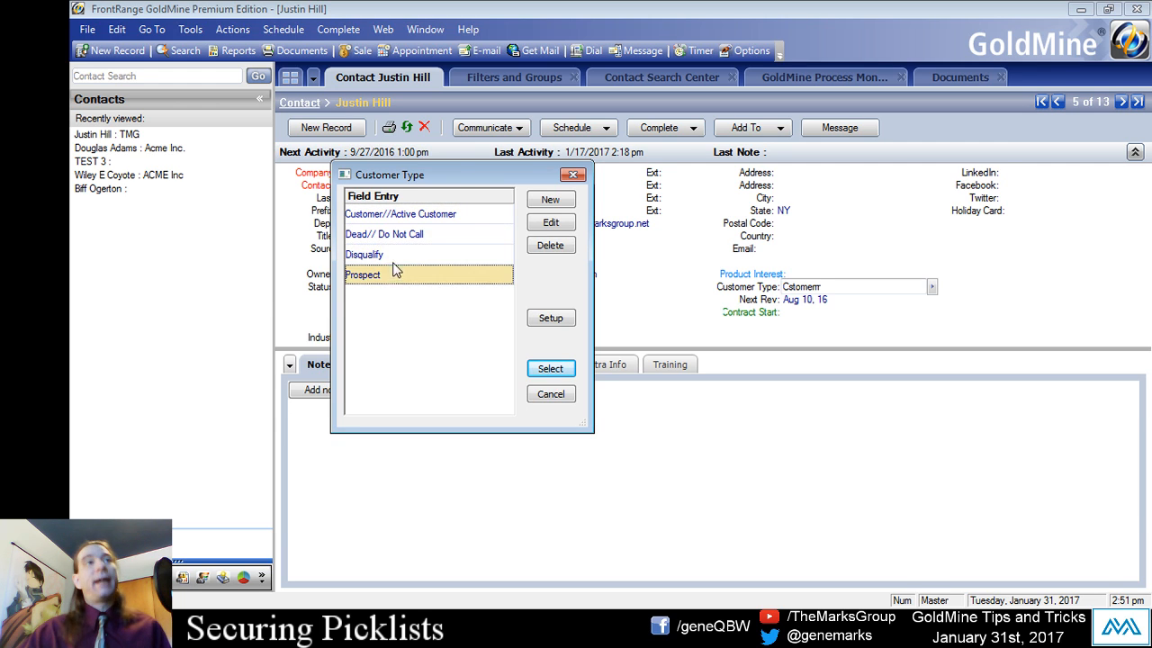
click(423, 214)
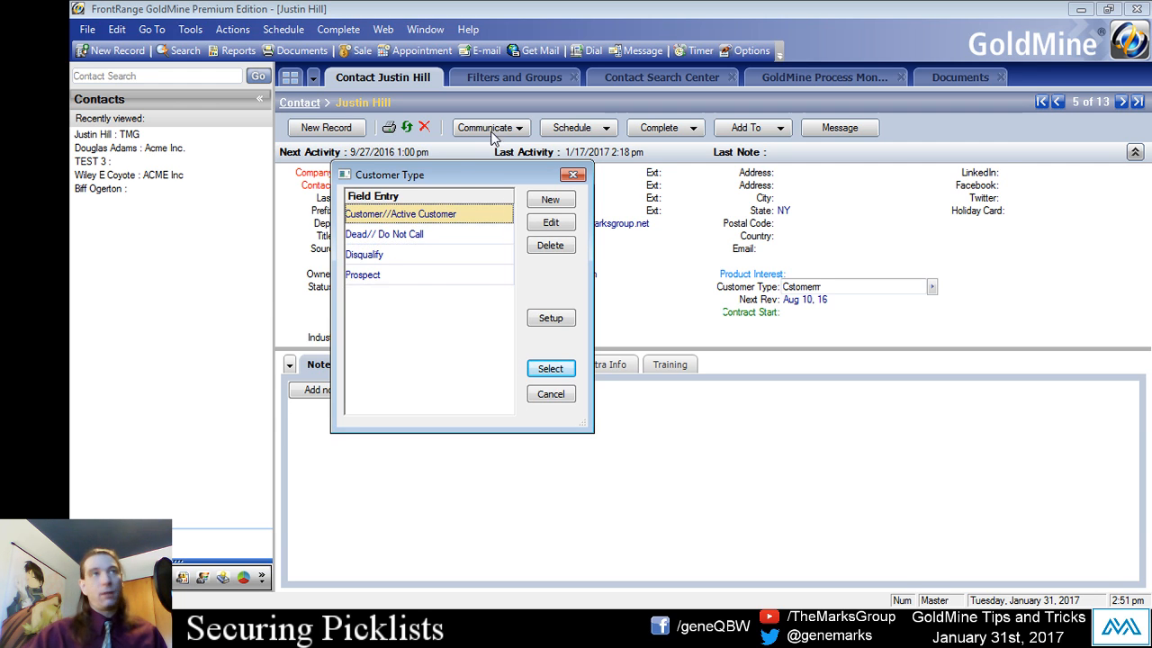
double_click(397, 214)
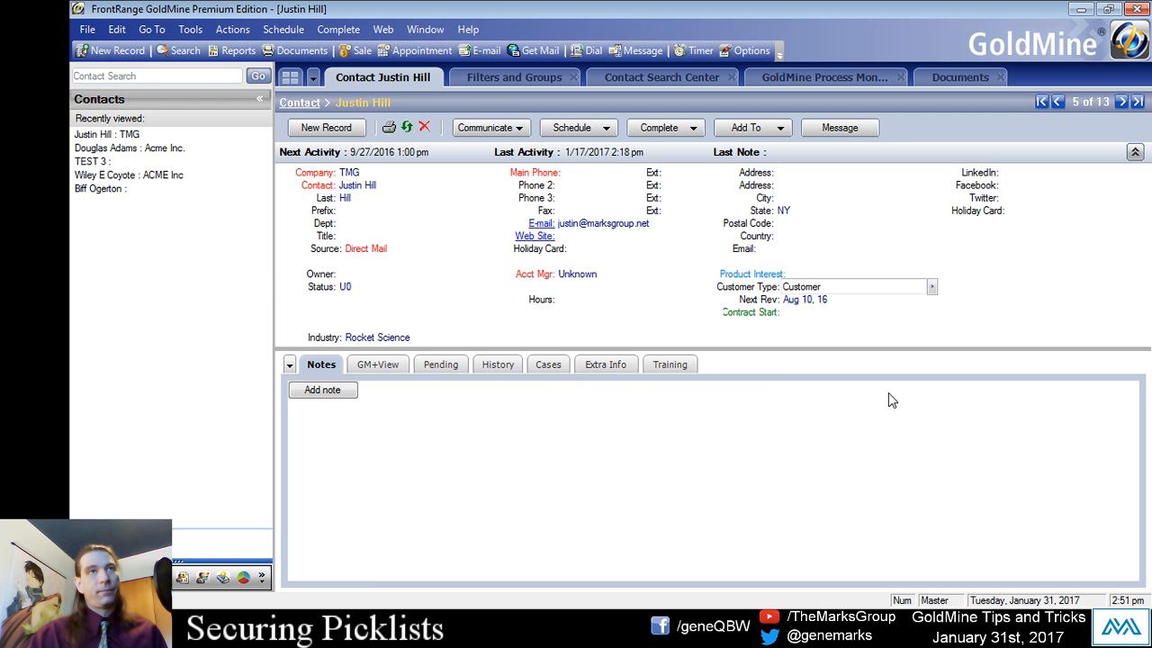
- Change the TMG contact's Customer Type to the picklist entry Dead// Do Not Call
click(846, 289)
click(934, 286)
drag(1030, 258, 532, 149)
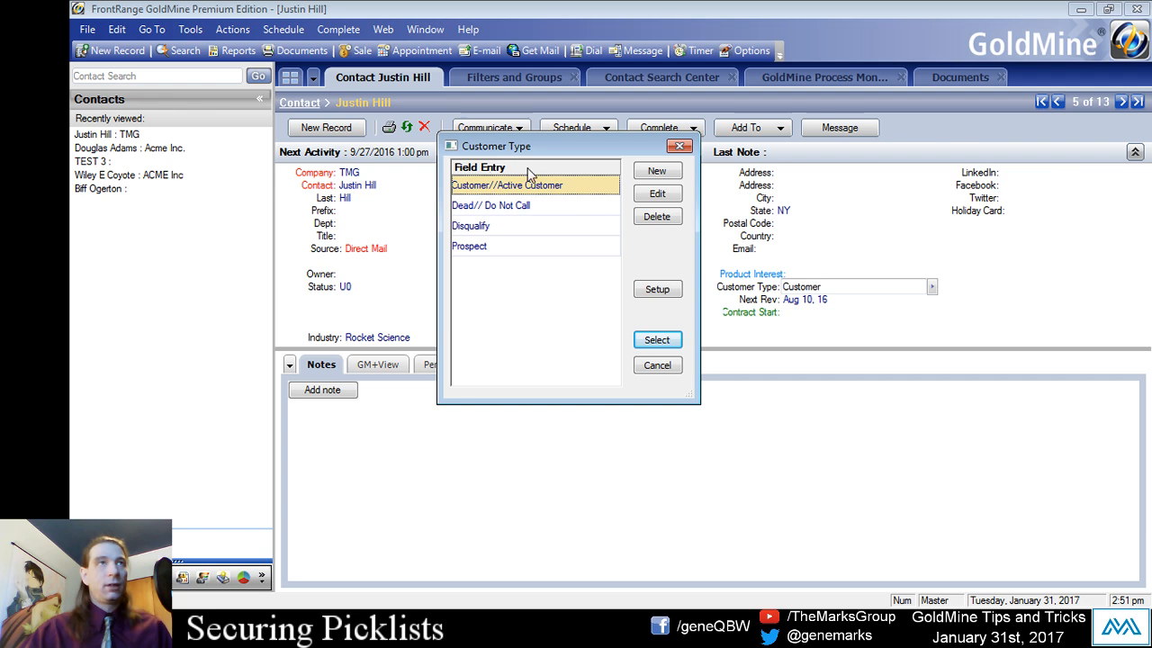
click(494, 207)
click(481, 186)
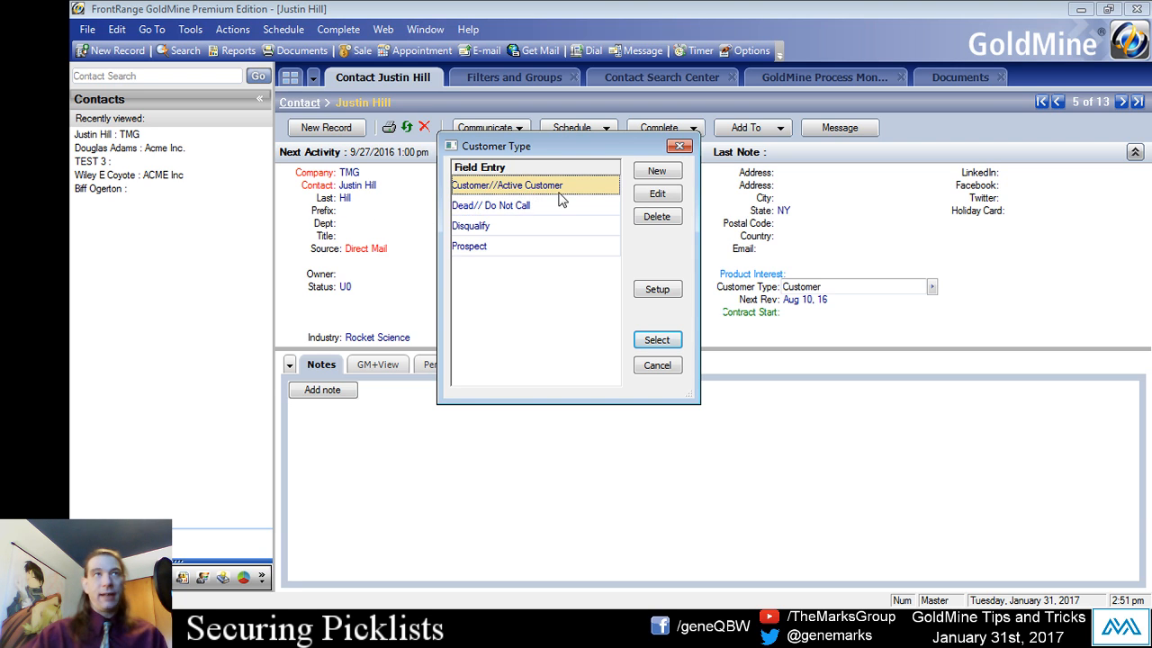
click(502, 209)
click(500, 232)
click(509, 210)
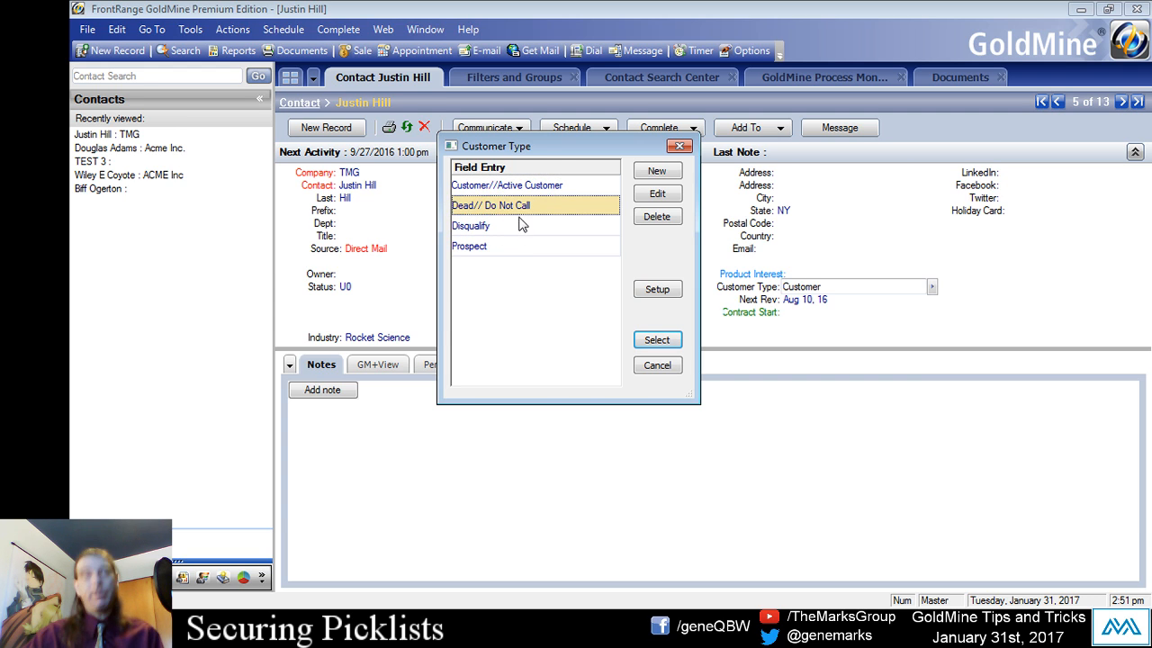
click(527, 193)
double_click(515, 209)
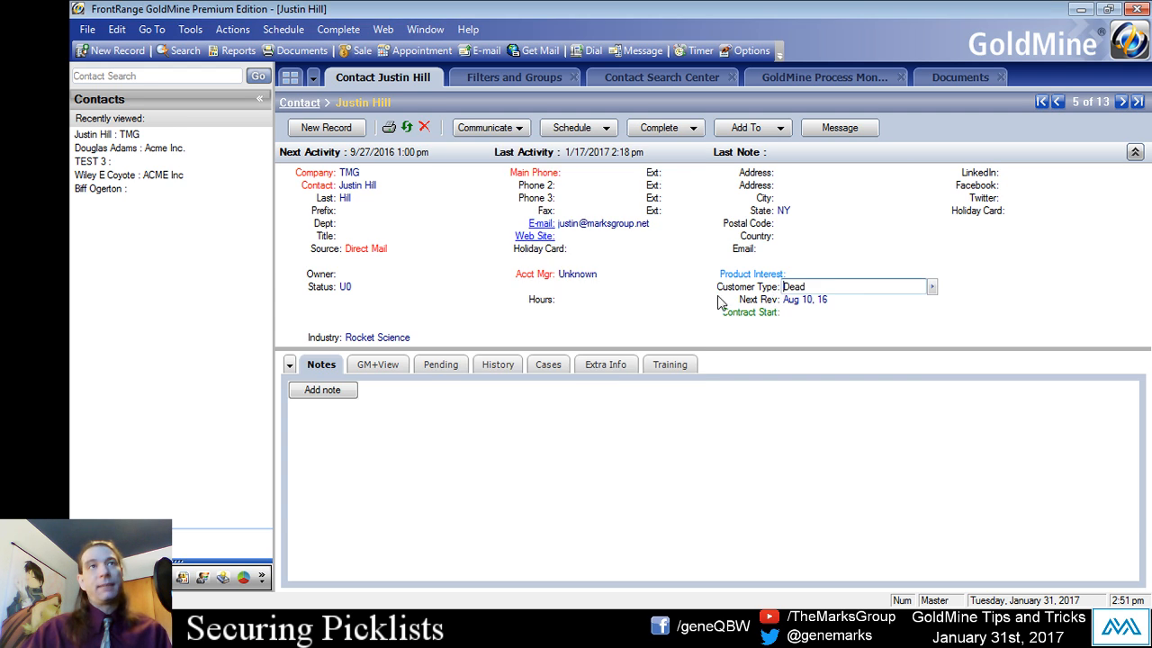
- Change the TMG contact's Customer Type to the picklist entry Disqualify
click(932, 287)
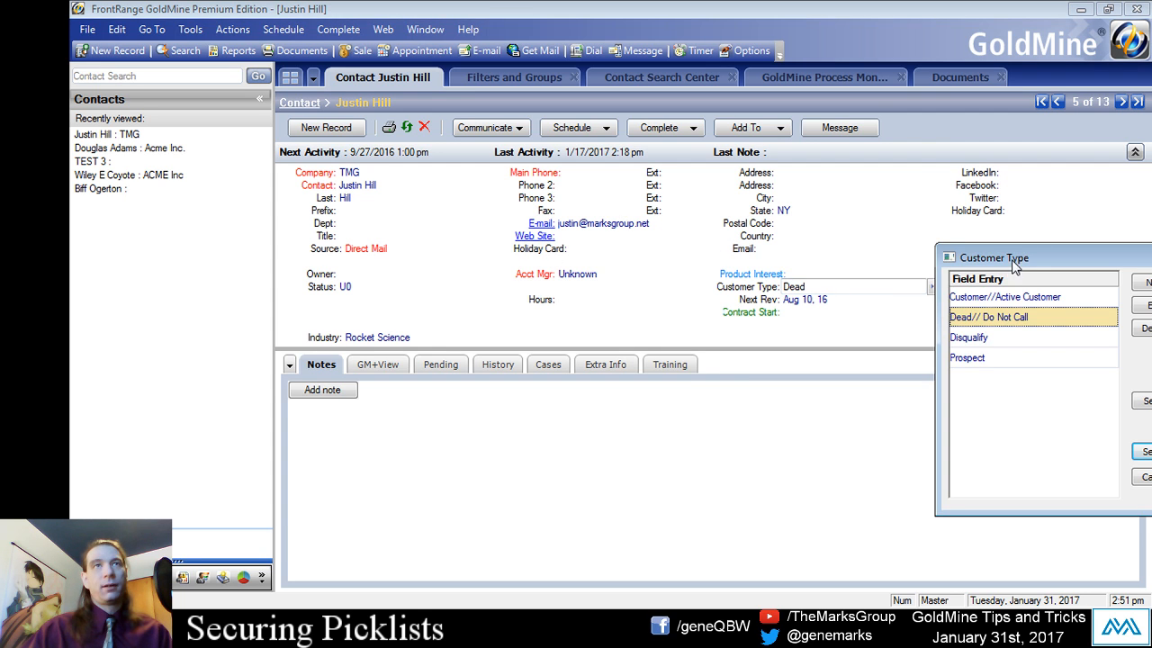
drag(1019, 258, 580, 221)
double_click(583, 302)
- Set the TMG contact's Customer Type back to Customer from the picklist
click(932, 286)
drag(1044, 259, 454, 167)
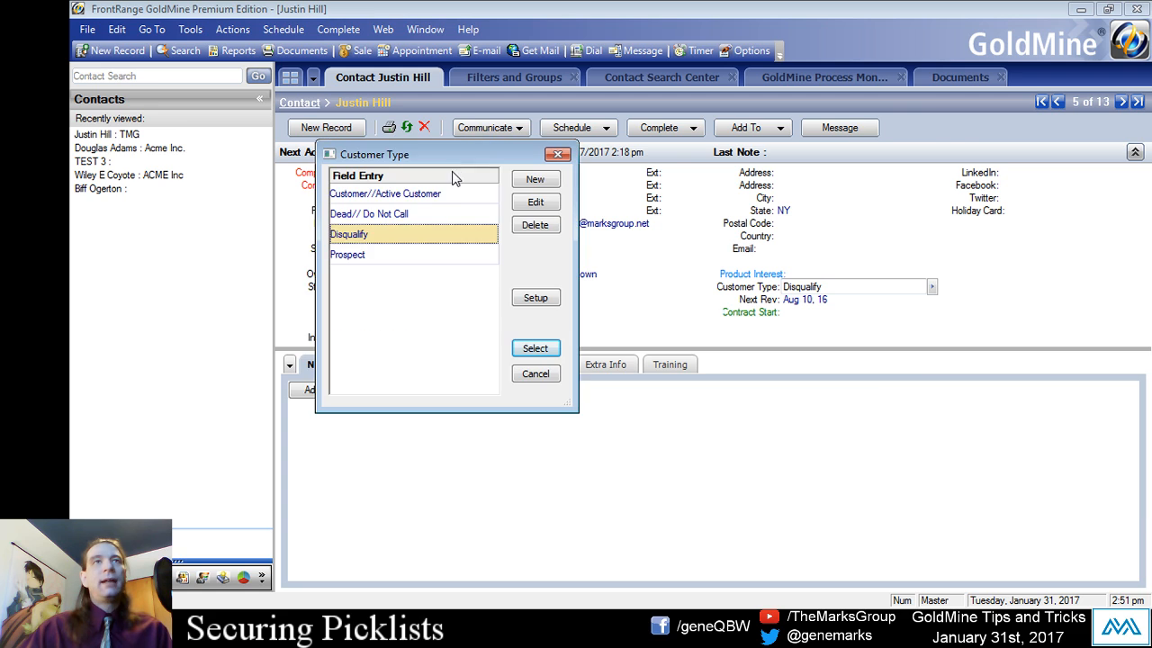
double_click(392, 190)
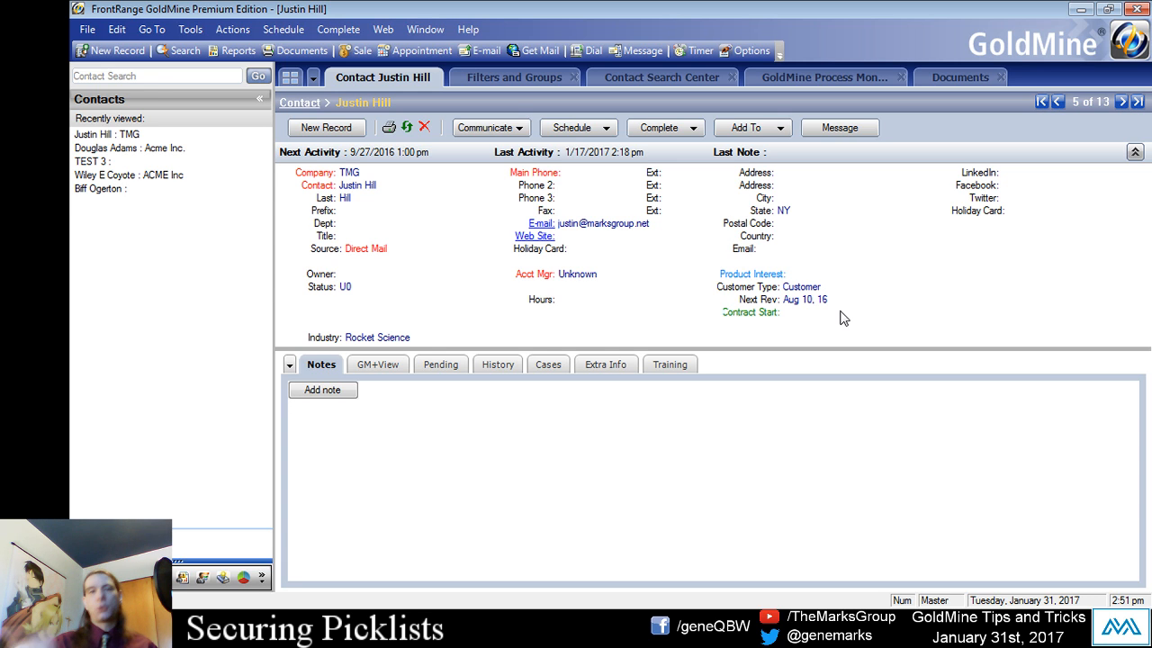
- Reopen the Customer Type field setup and review its Force valid input setting, keeping it enabled
click(931, 286)
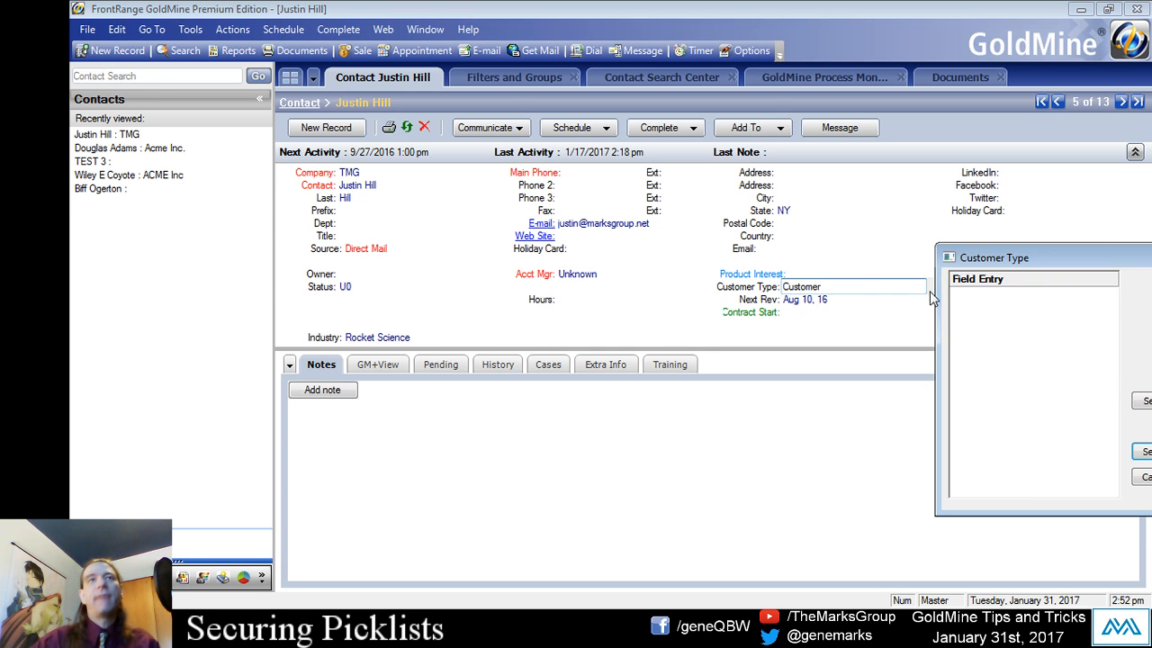
drag(1098, 260, 584, 179)
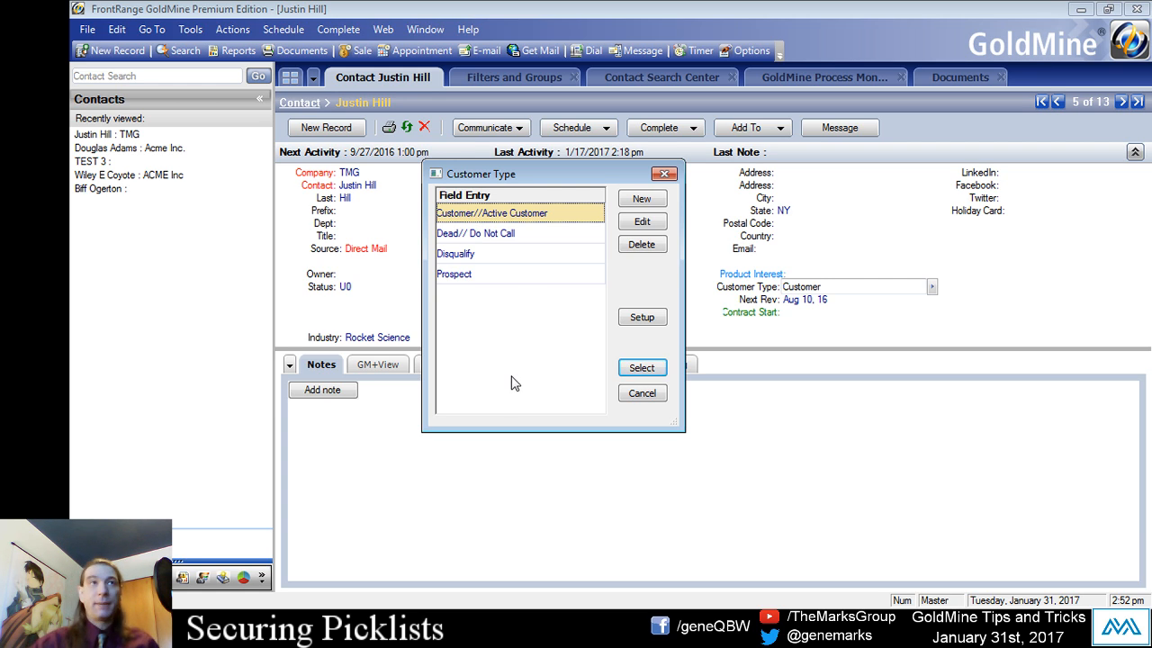
drag(518, 171, 617, 161)
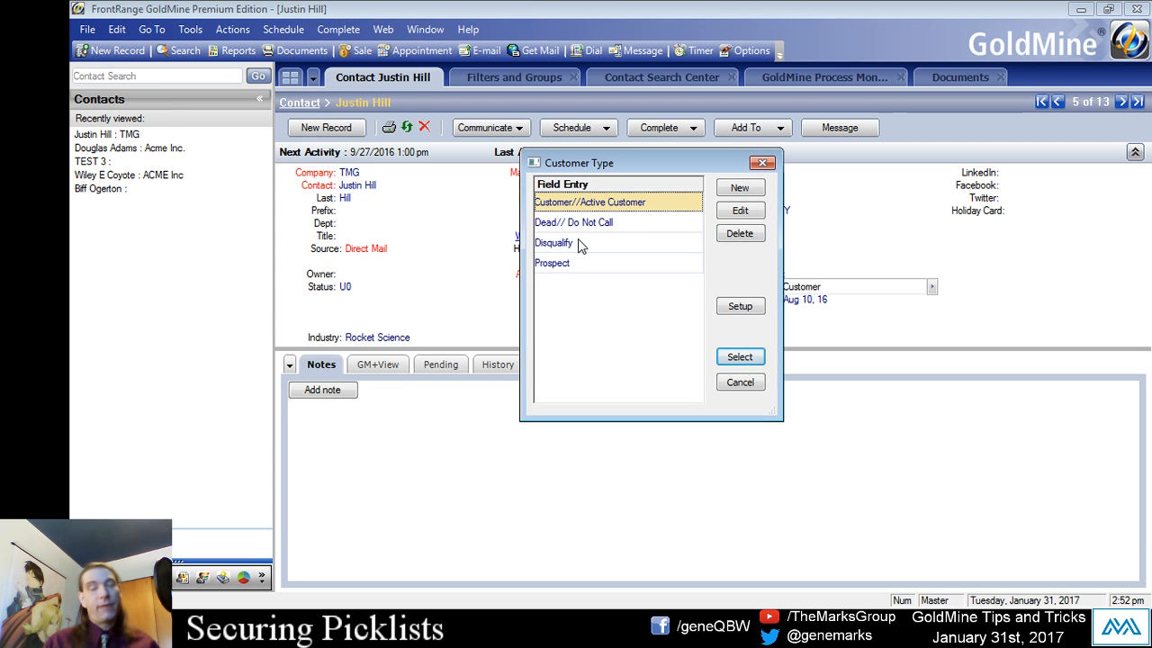
click(727, 308)
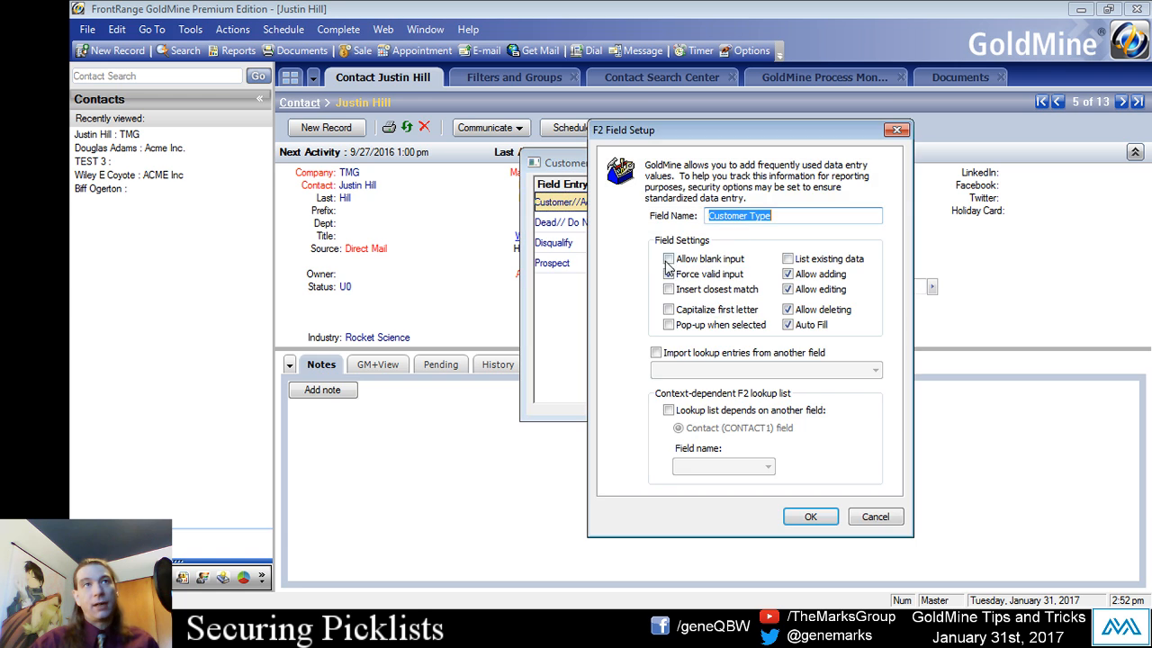
click(668, 275)
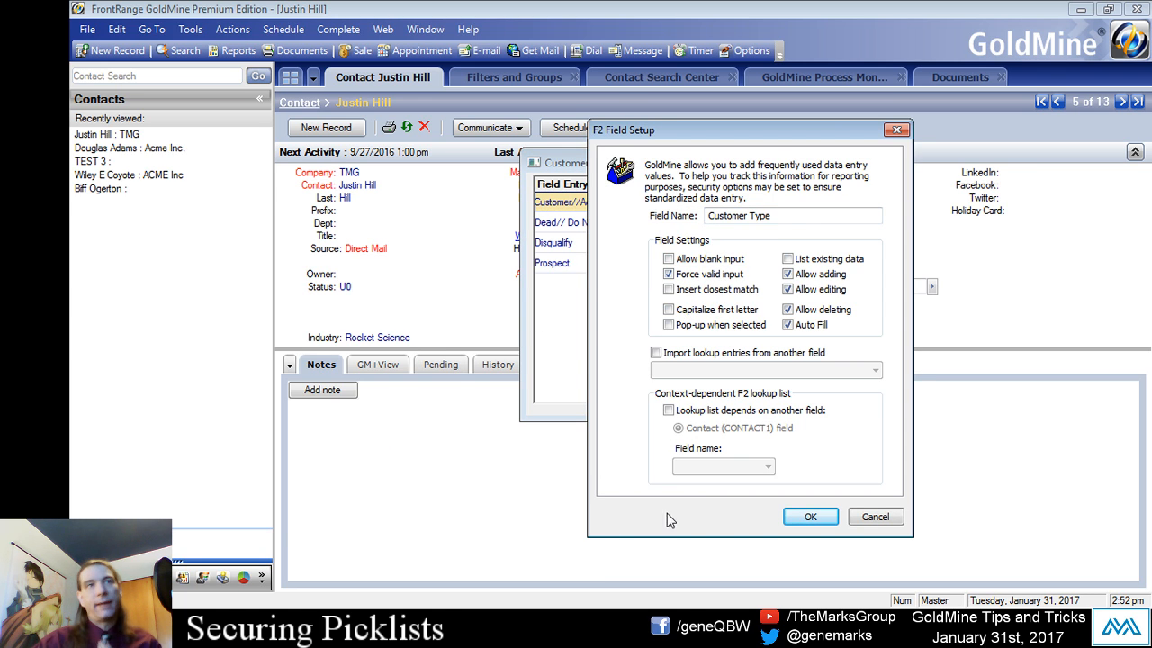
click(796, 517)
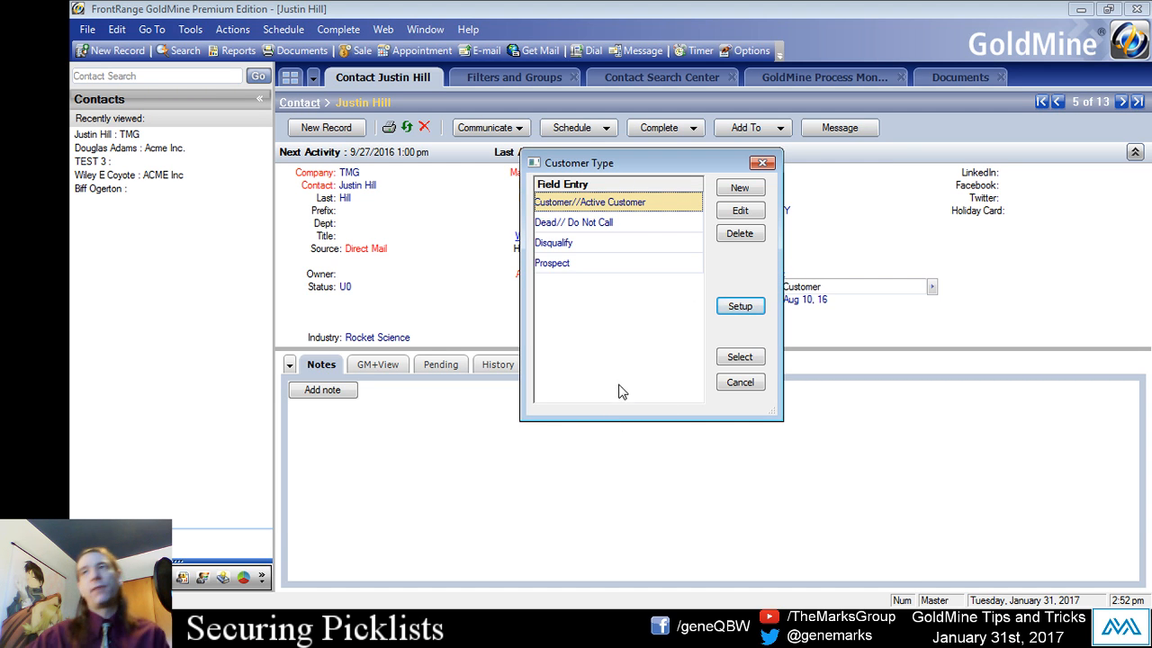
- Choose Customer//Active Customer again as the TMG contact's Customer Type and leave the field
click(592, 208)
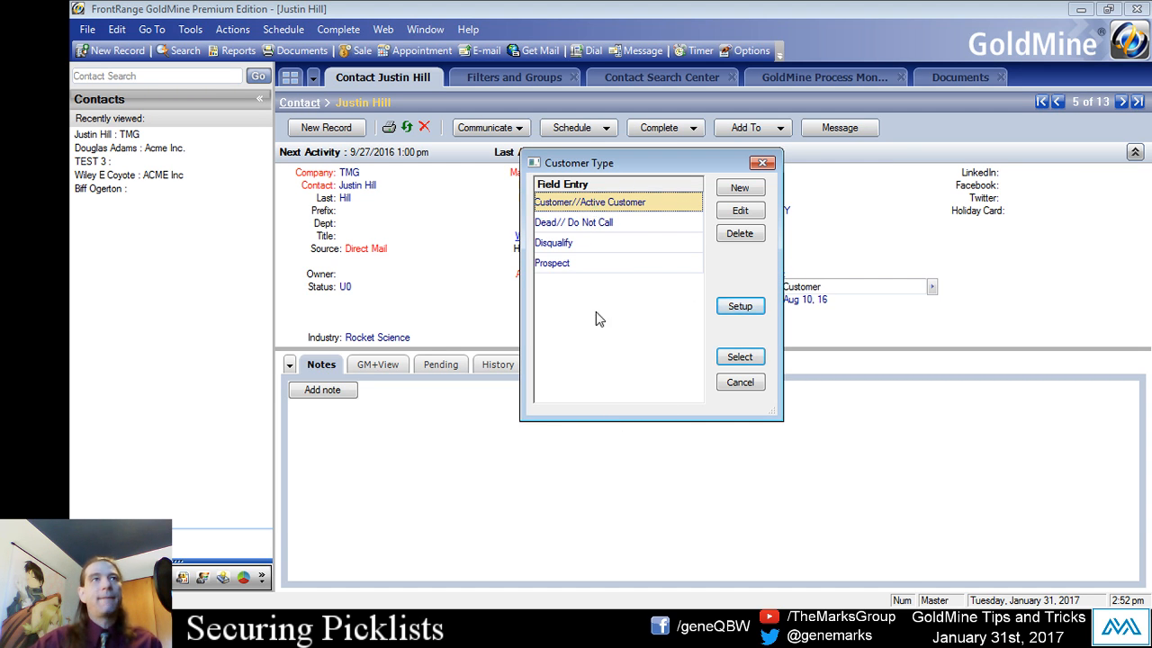
click(580, 221)
double_click(597, 204)
click(319, 246)
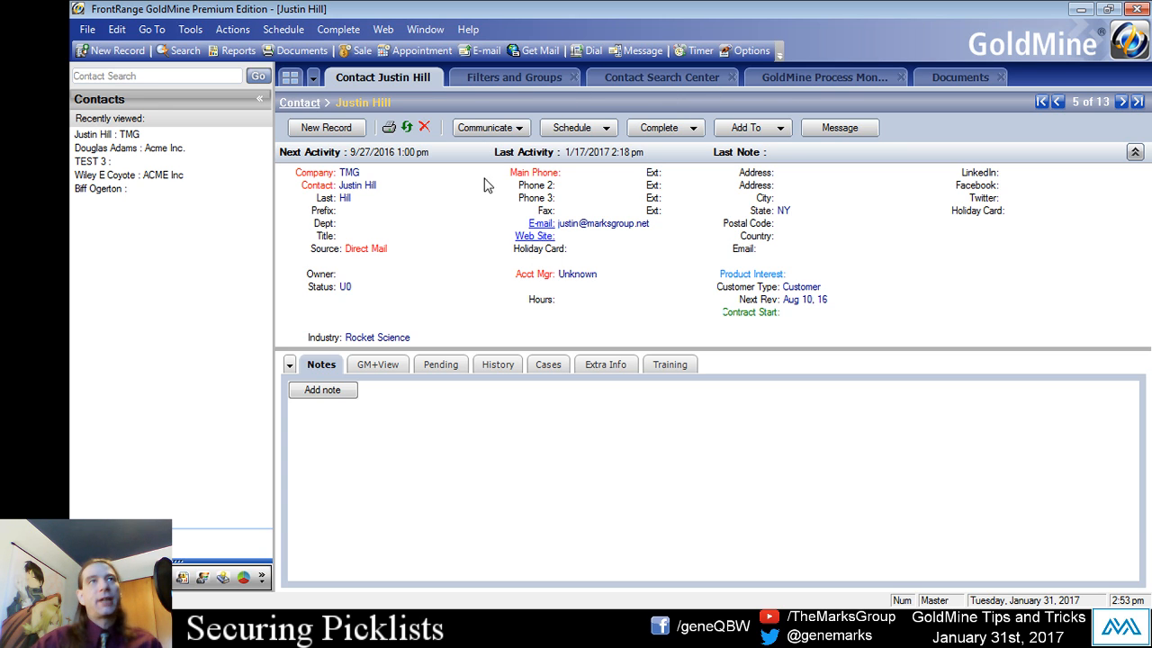
- Turn on the Summary row for the results in the Contact Search Center
click(657, 81)
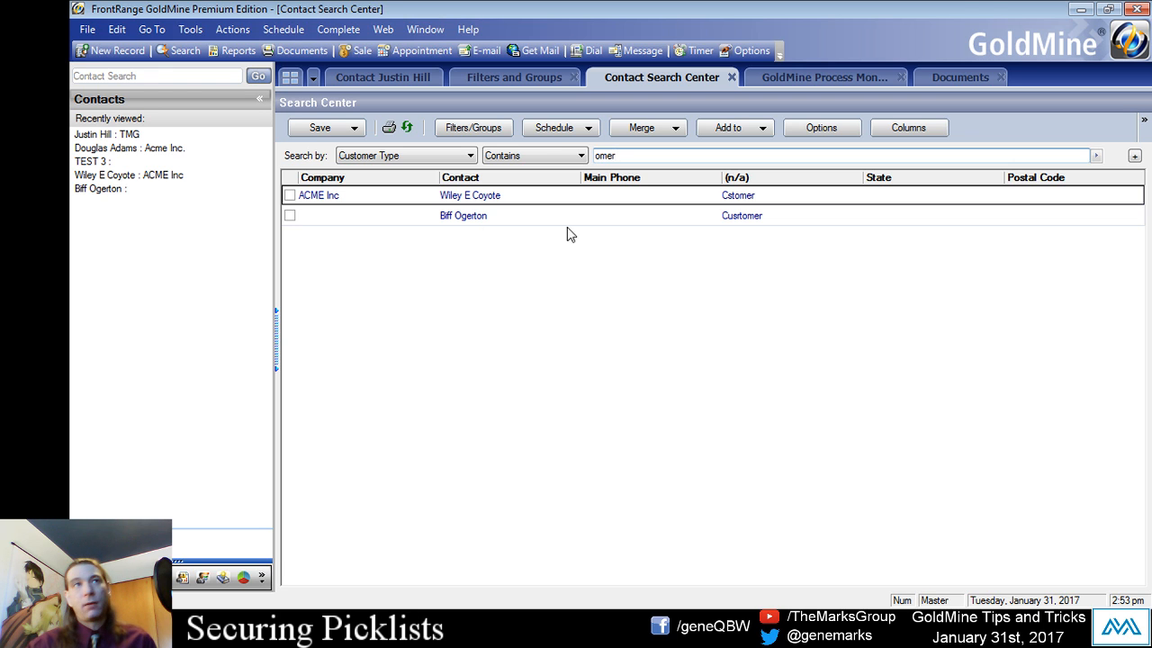
right_click(518, 259)
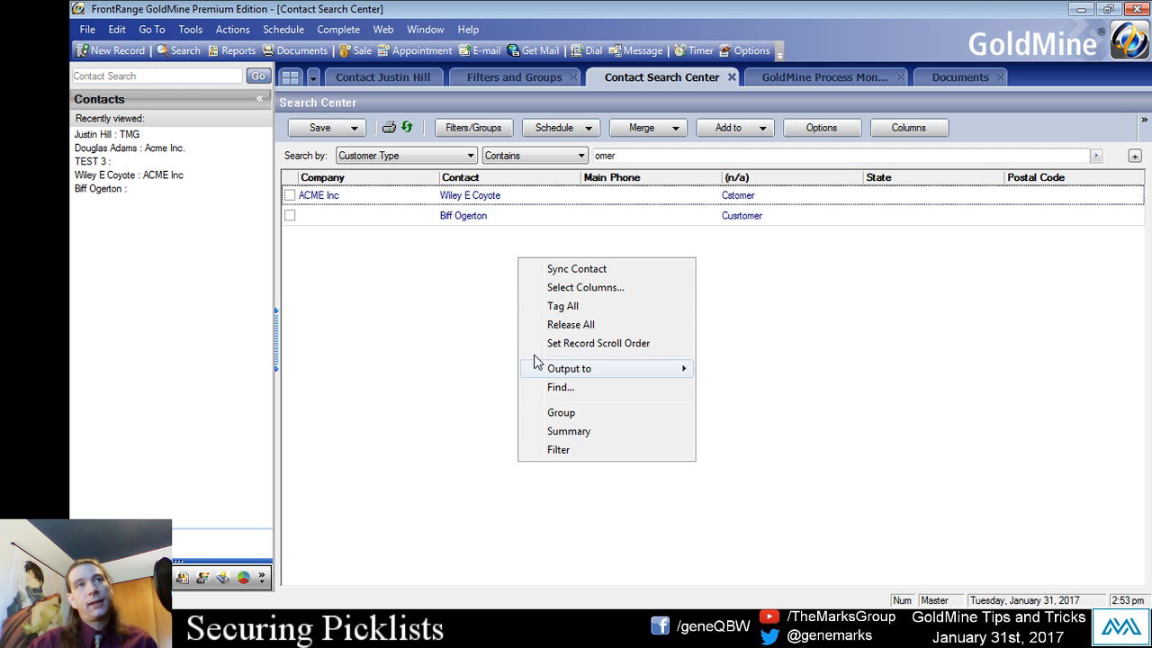
click(556, 433)
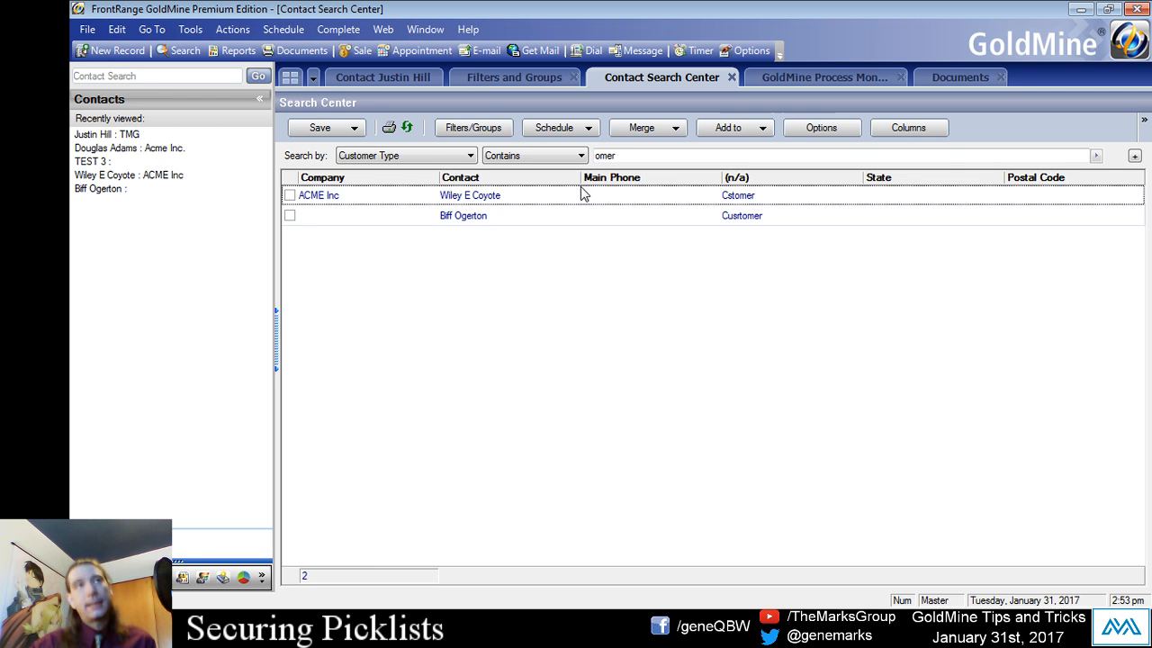
- Turn on the Summary row for the History list of the TMG contact record
click(430, 81)
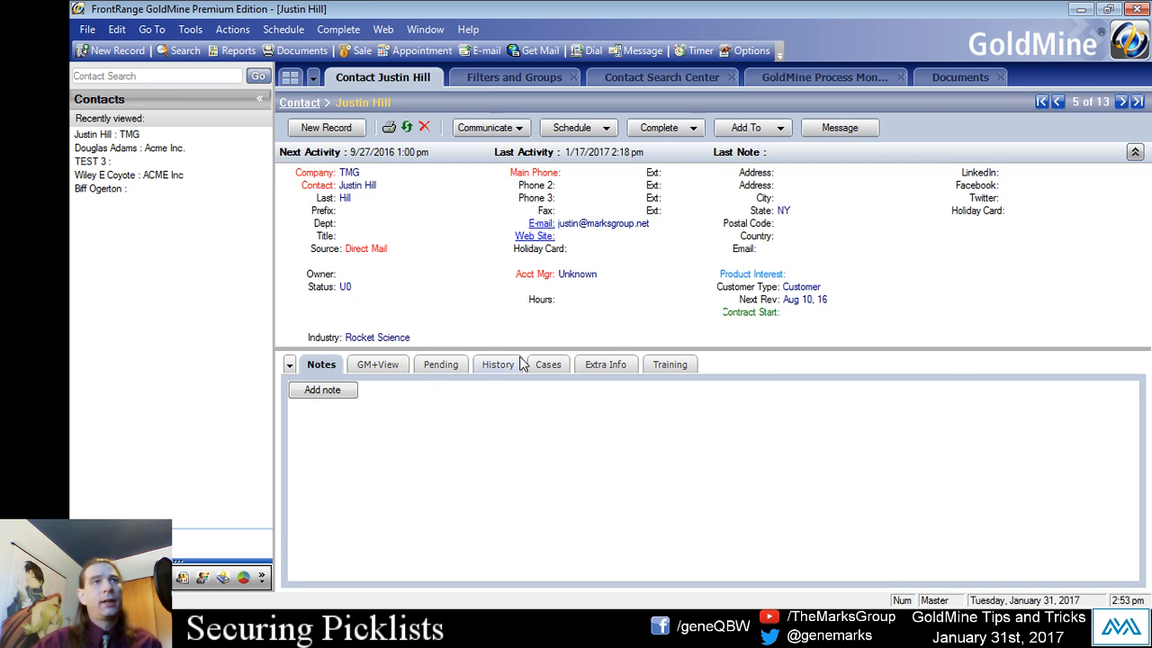
right_click(484, 422)
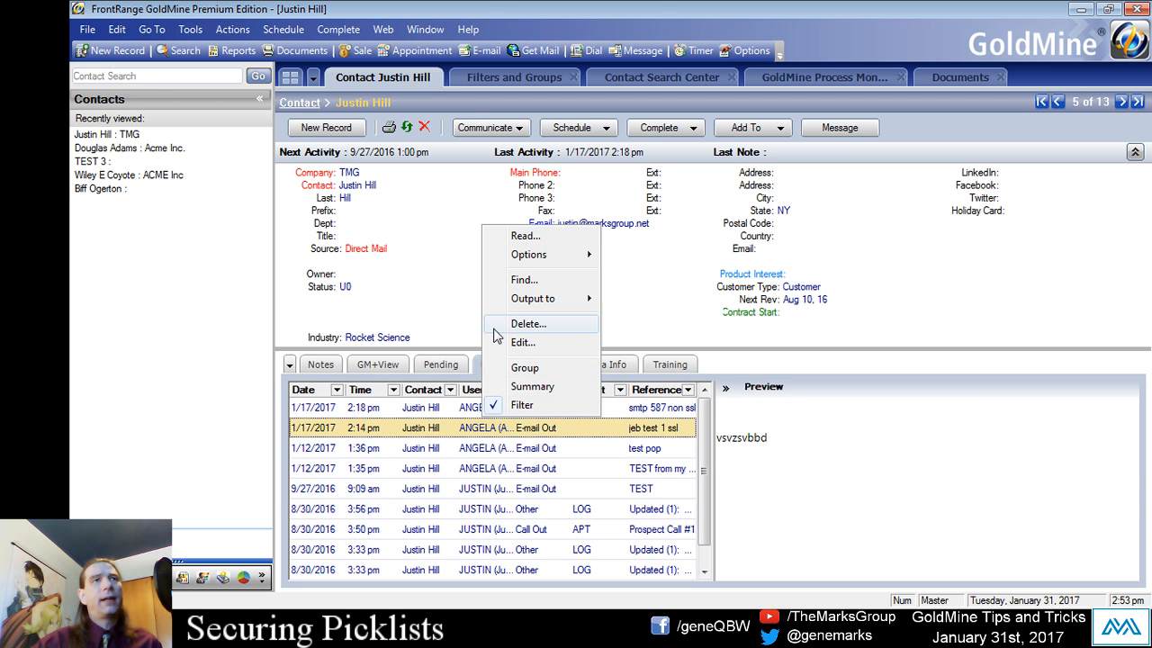
click(531, 386)
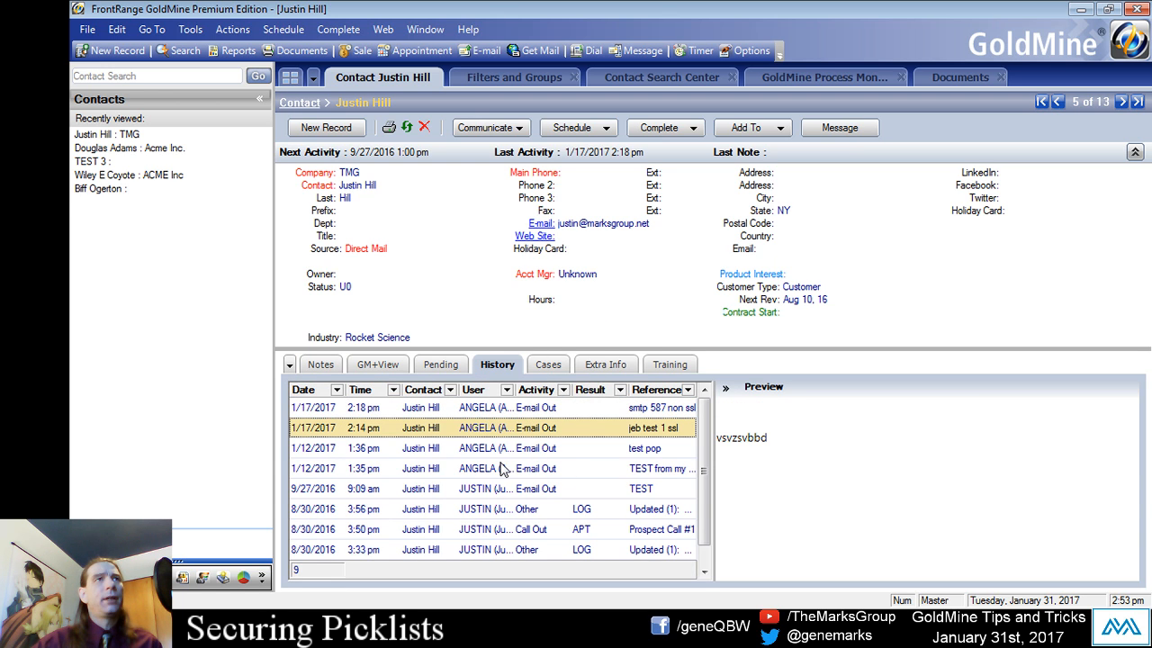
click(455, 468)
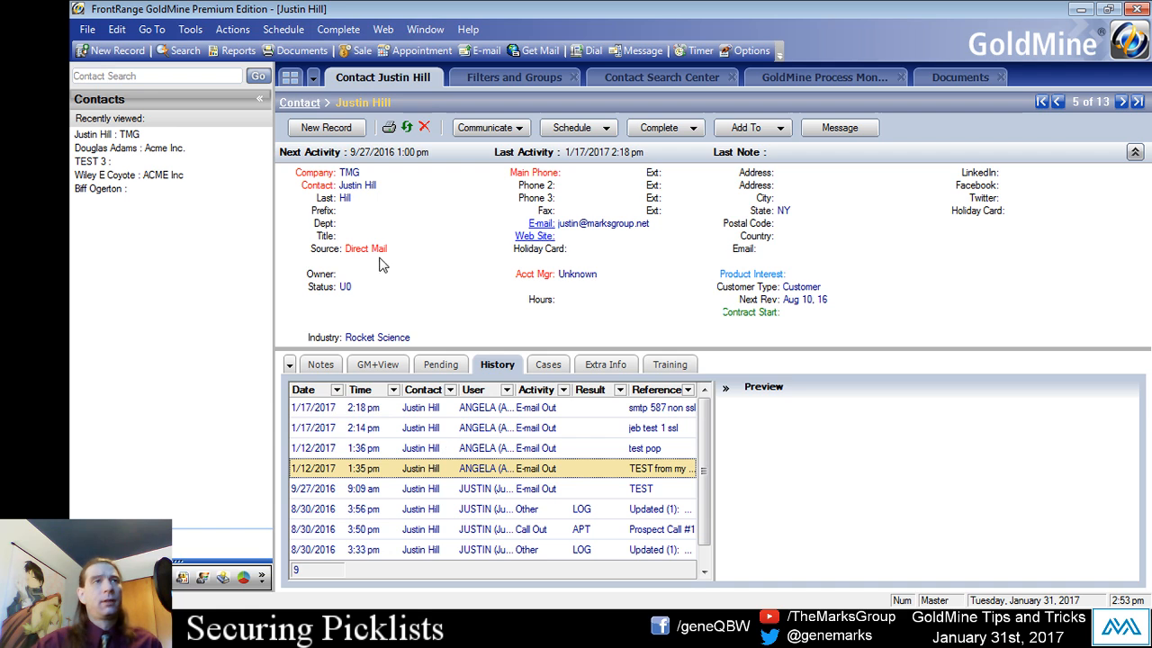
- Turn on the Summary row for the TMG contact's Pending activities and return to the Contact Search Center
click(438, 365)
right_click(439, 447)
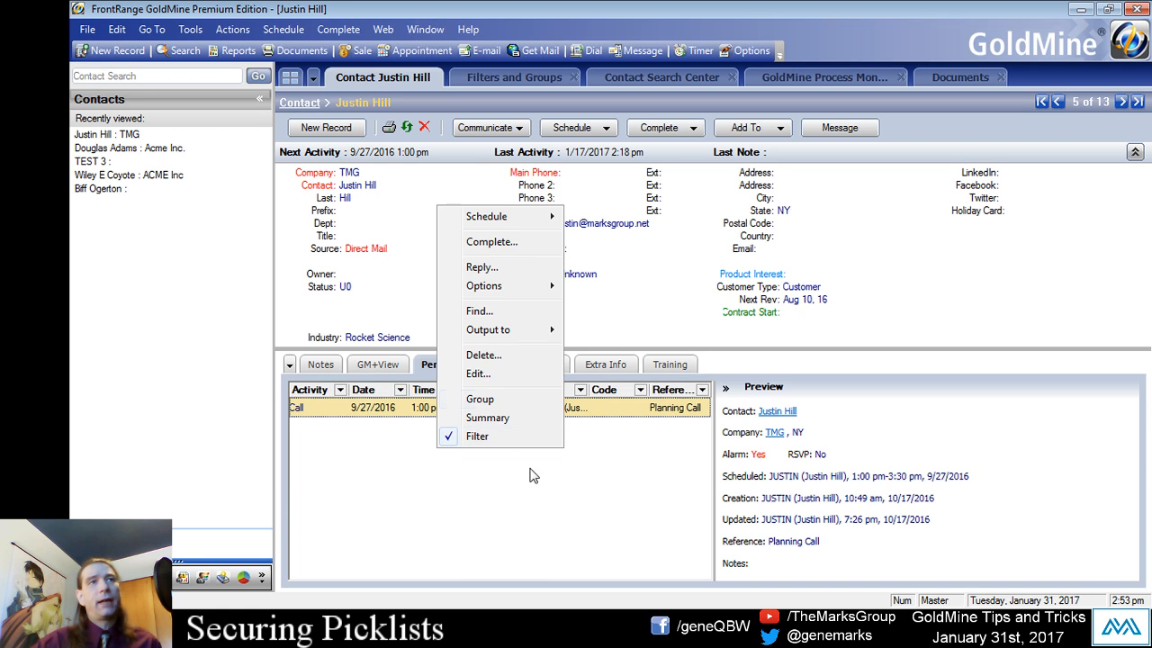
click(486, 418)
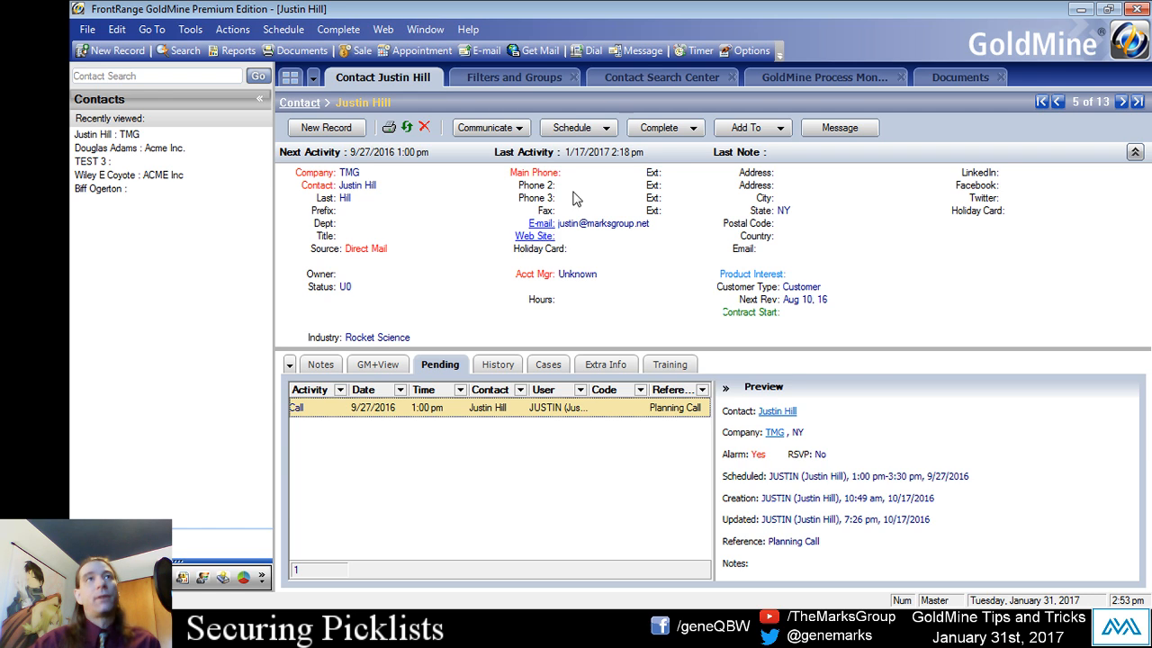
click(465, 315)
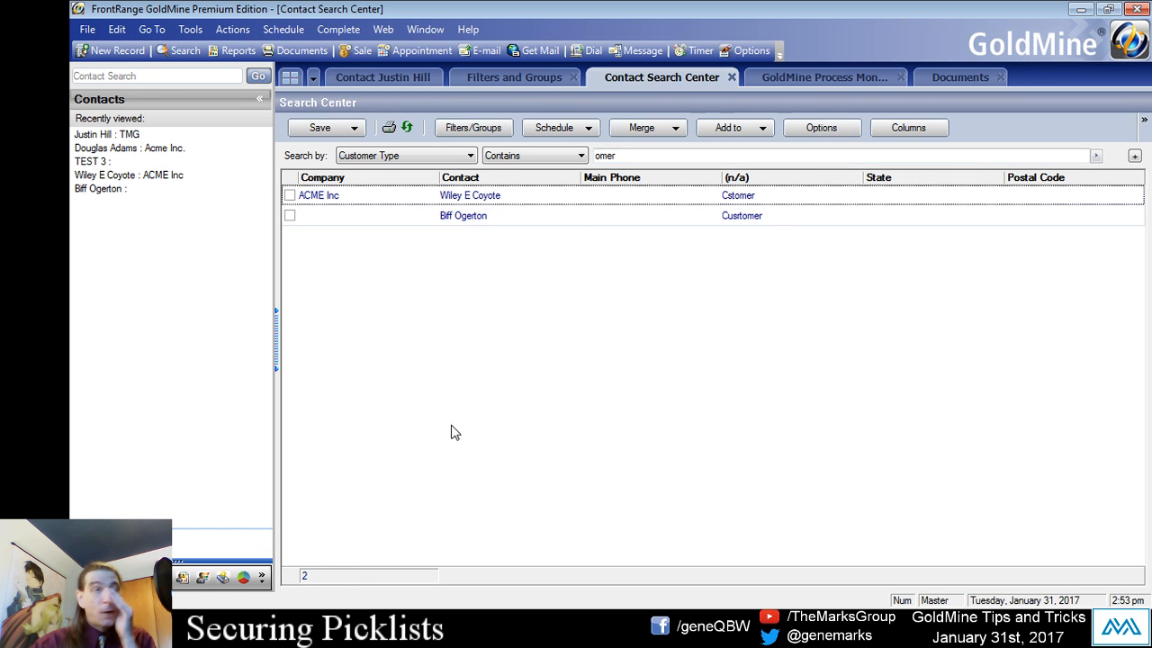